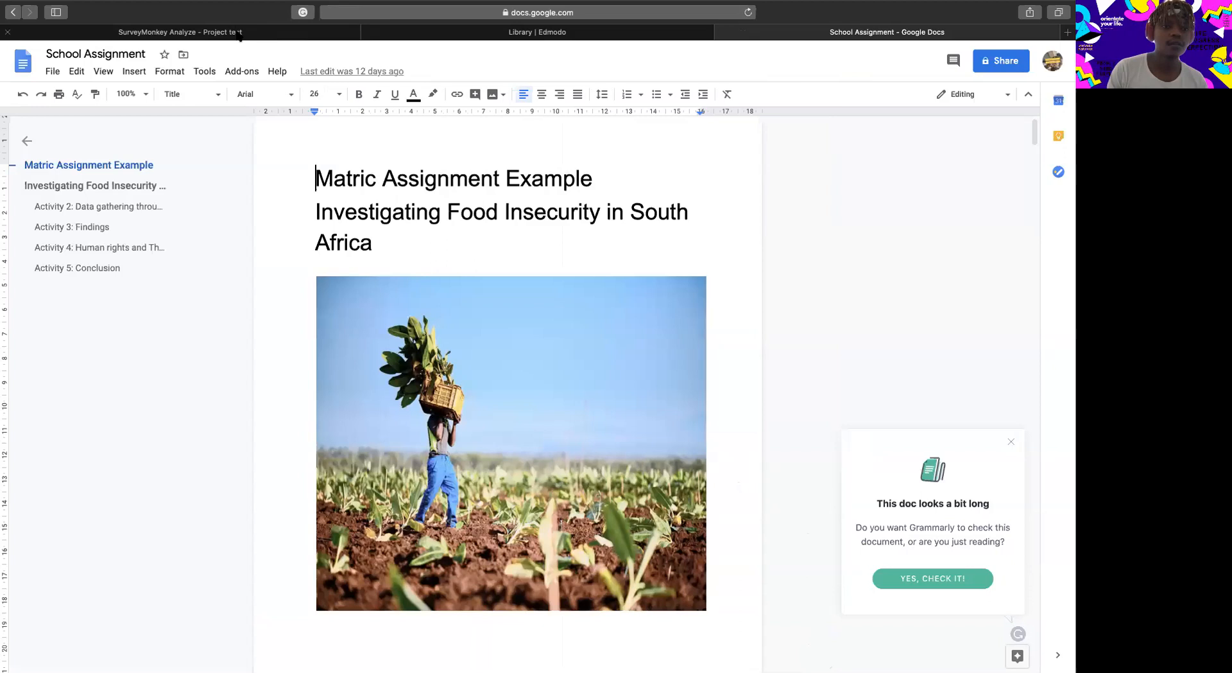
# Switch to the SurveyMonkey results and examine the Q1 "What Grade are you in" chart and its response table.
pyautogui.click(218, 33)
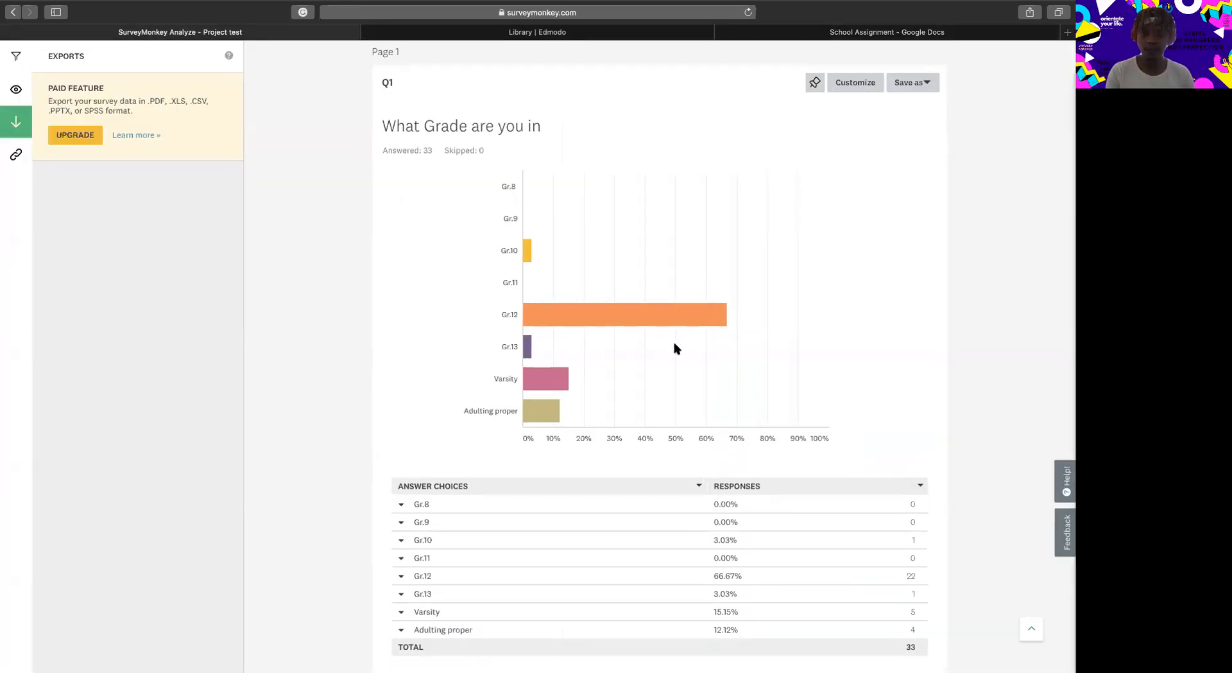
pyautogui.scroll(5, 674, 349)
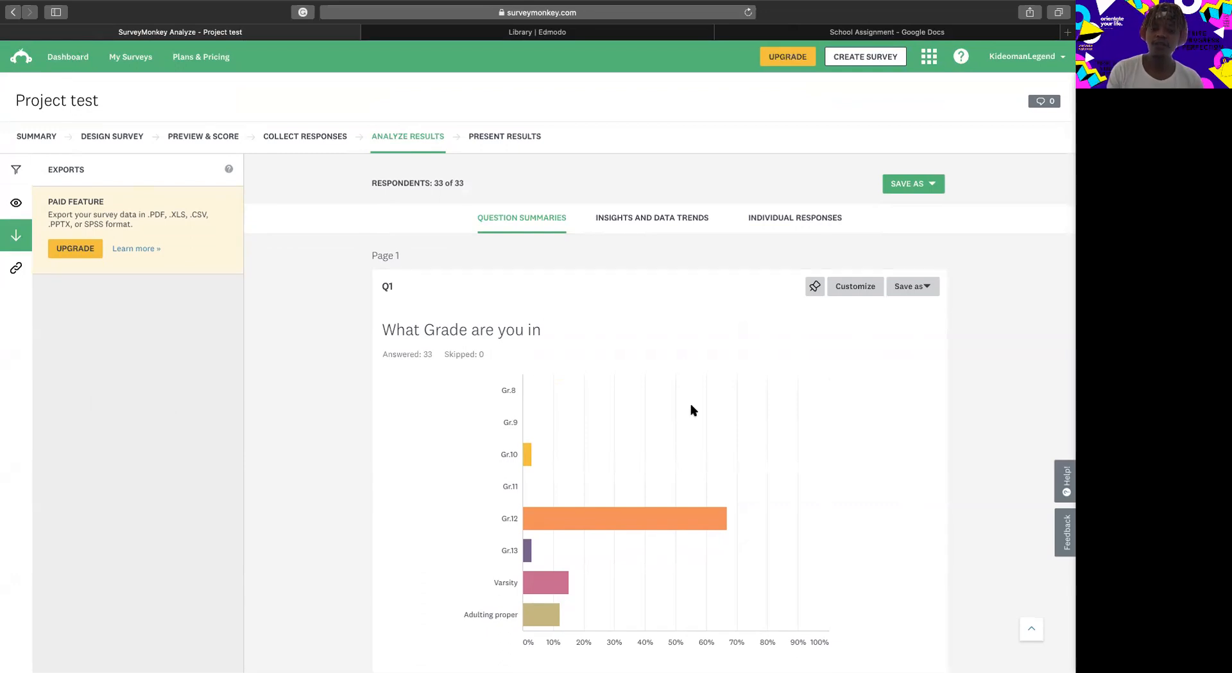
pyautogui.scroll(-3, 693, 410)
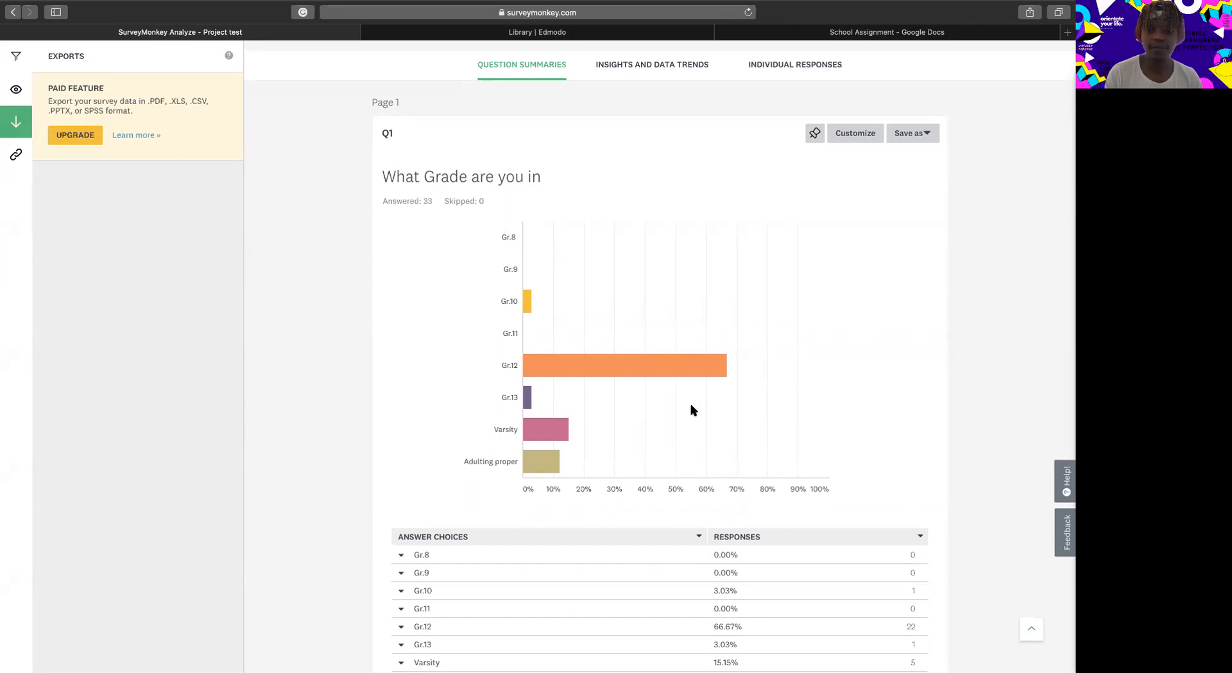
pyautogui.scroll(-3, 693, 410)
pyautogui.scroll(4, 693, 411)
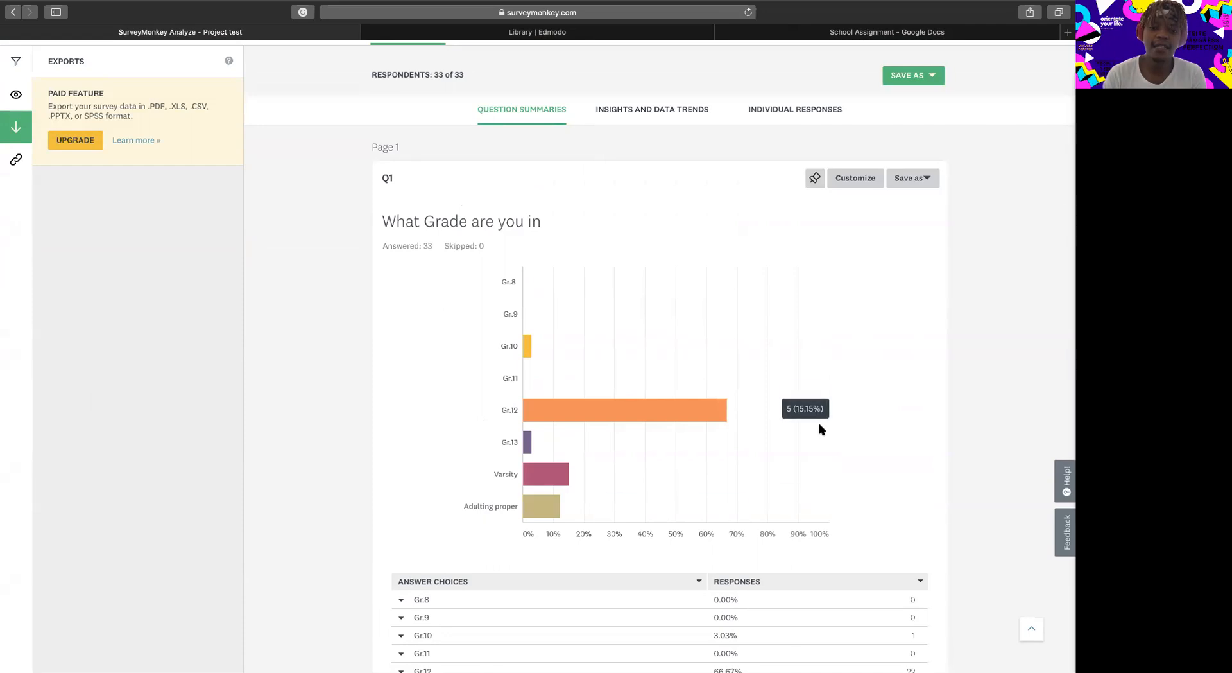
pyautogui.moveTo(714, 416)
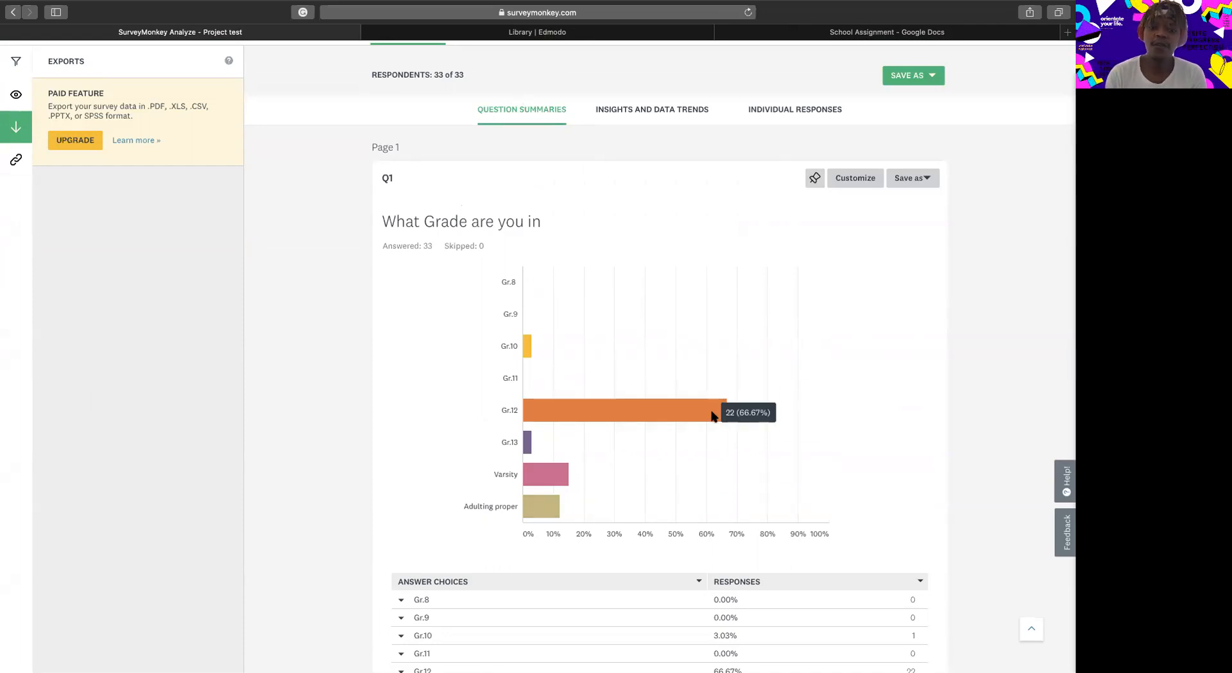
pyautogui.scroll(-1, 714, 416)
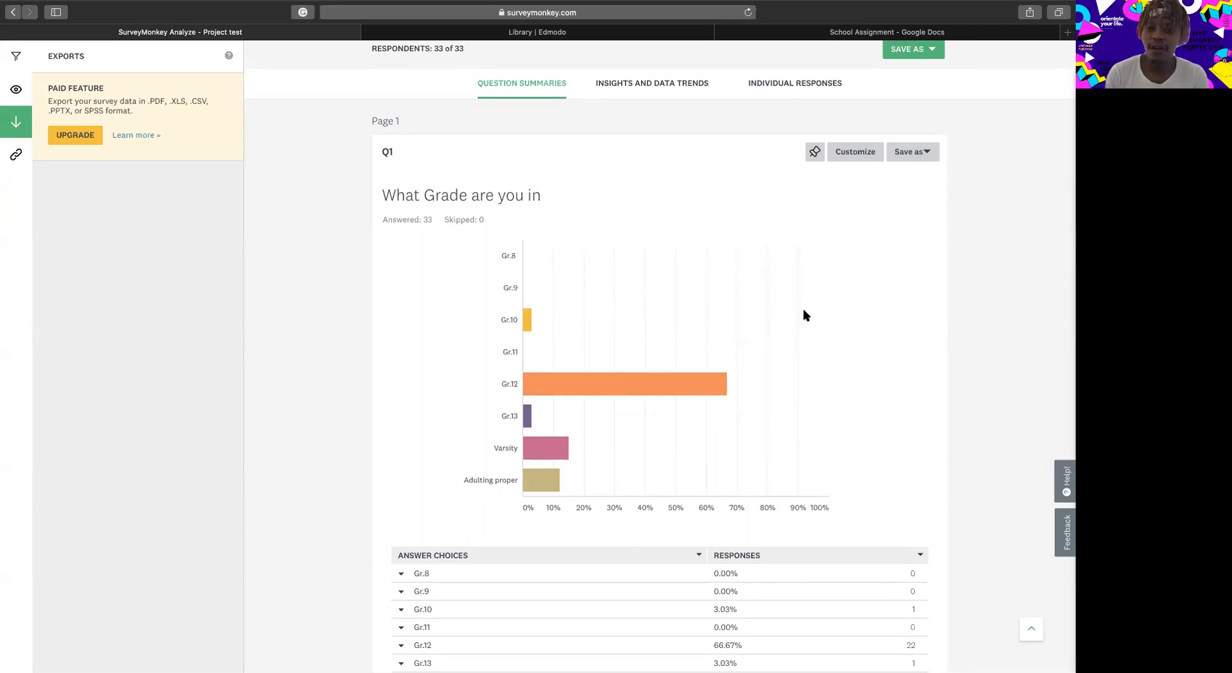
pyautogui.scroll(2, 806, 315)
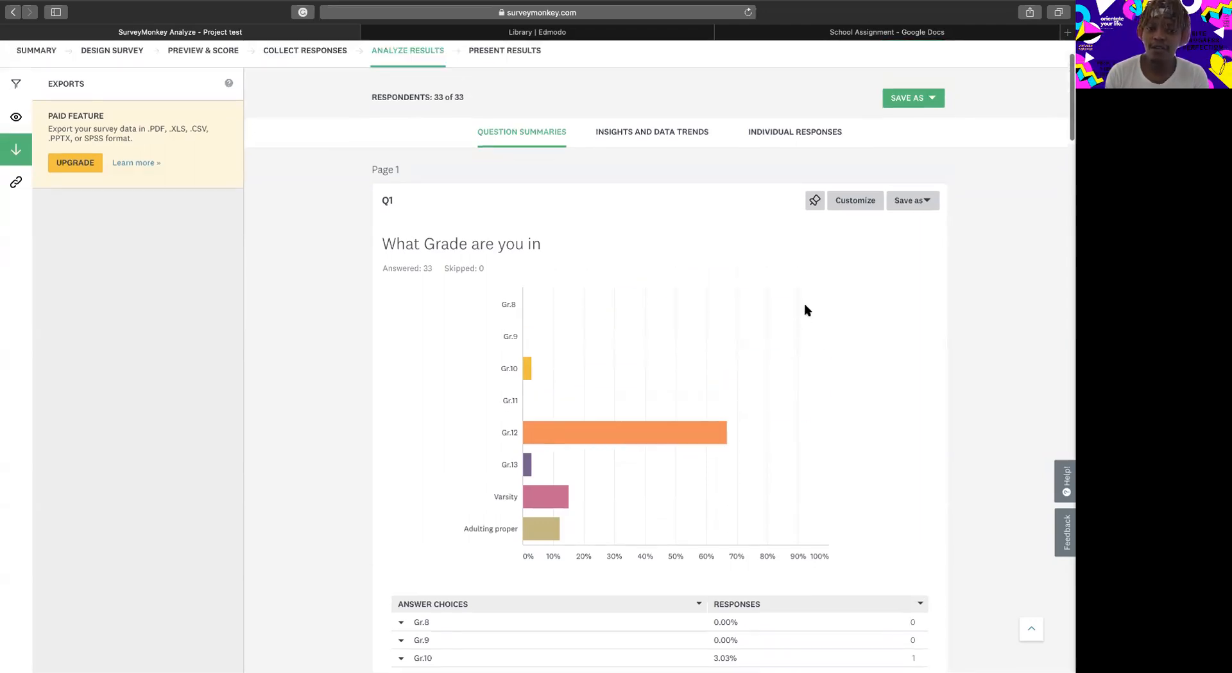
# Open the Q1 chart customization and preview the vertical bar, stacked bar, pie, donut and line chart types.
pyautogui.click(855, 204)
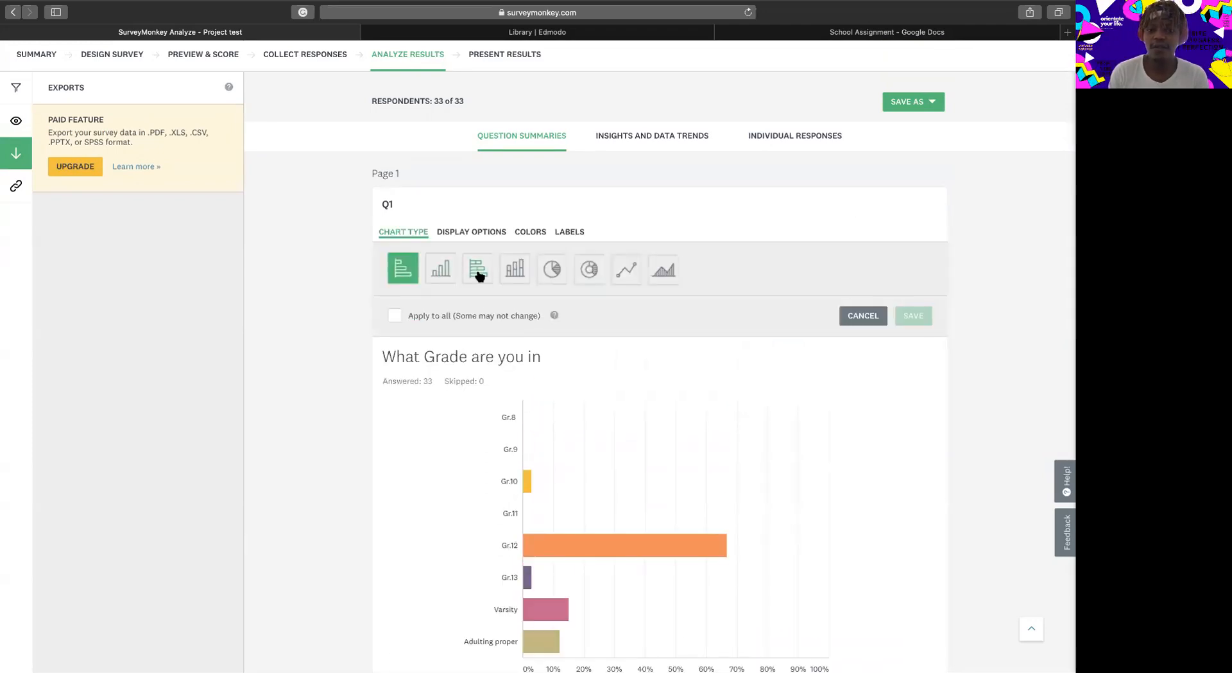
pyautogui.click(440, 277)
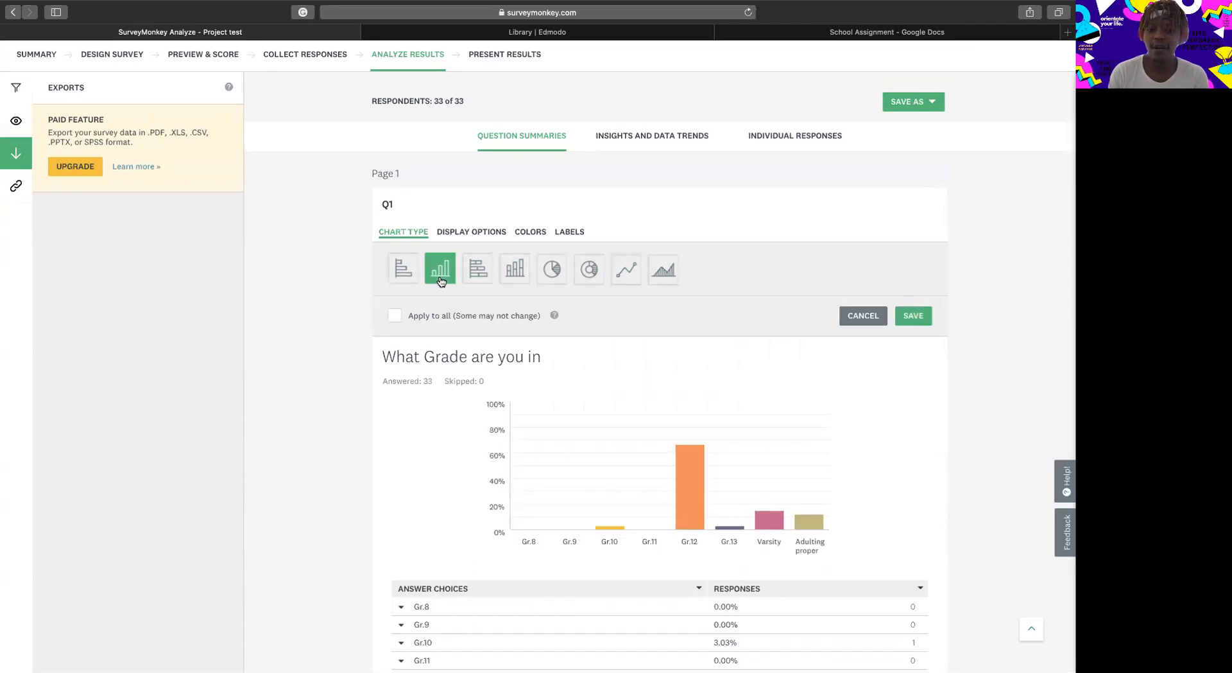
pyautogui.click(473, 277)
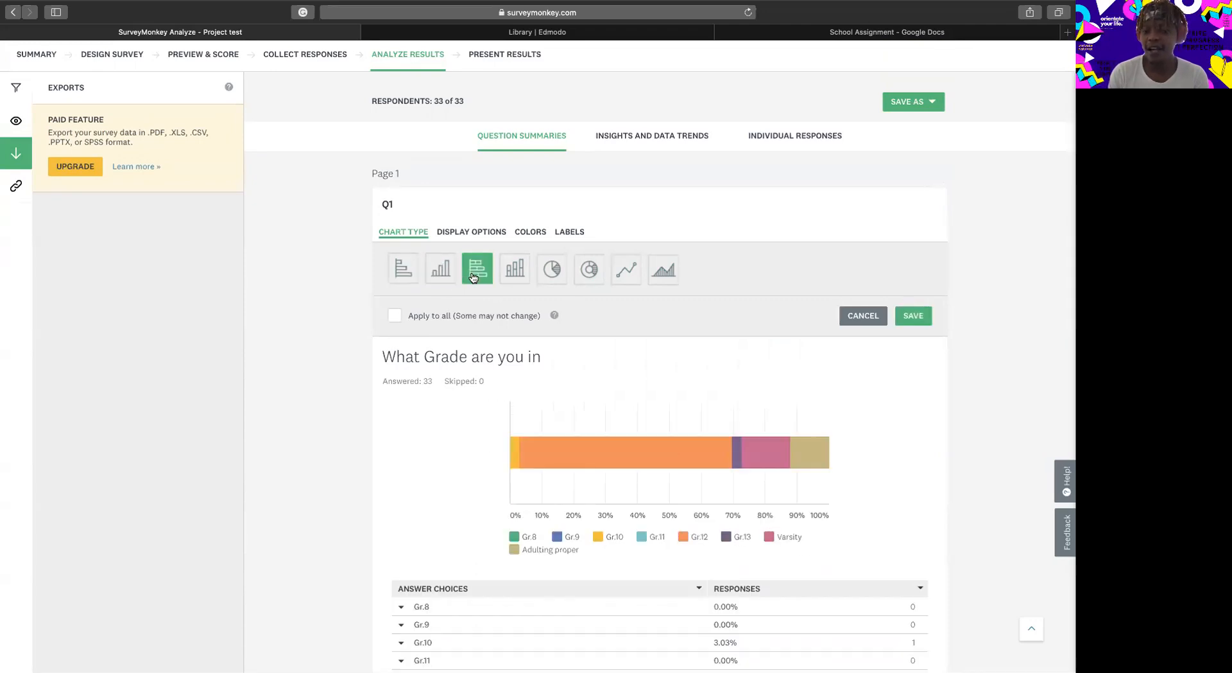
pyautogui.click(511, 271)
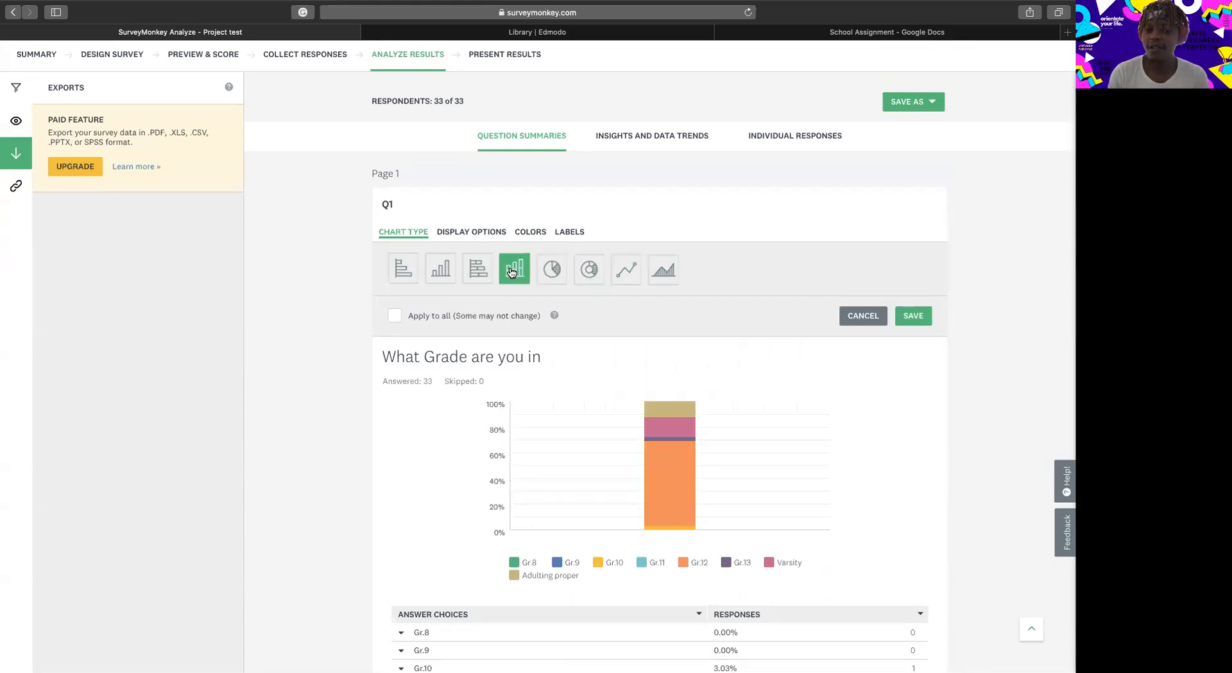
pyautogui.click(555, 274)
pyautogui.click(582, 275)
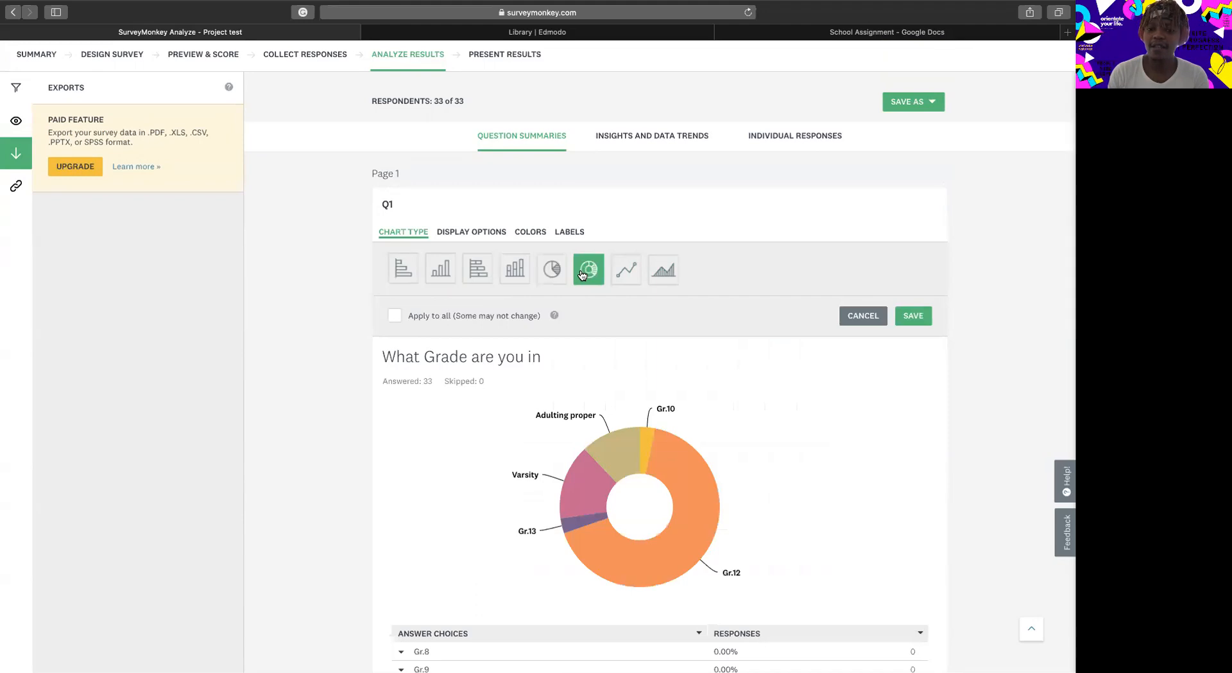
pyautogui.click(632, 267)
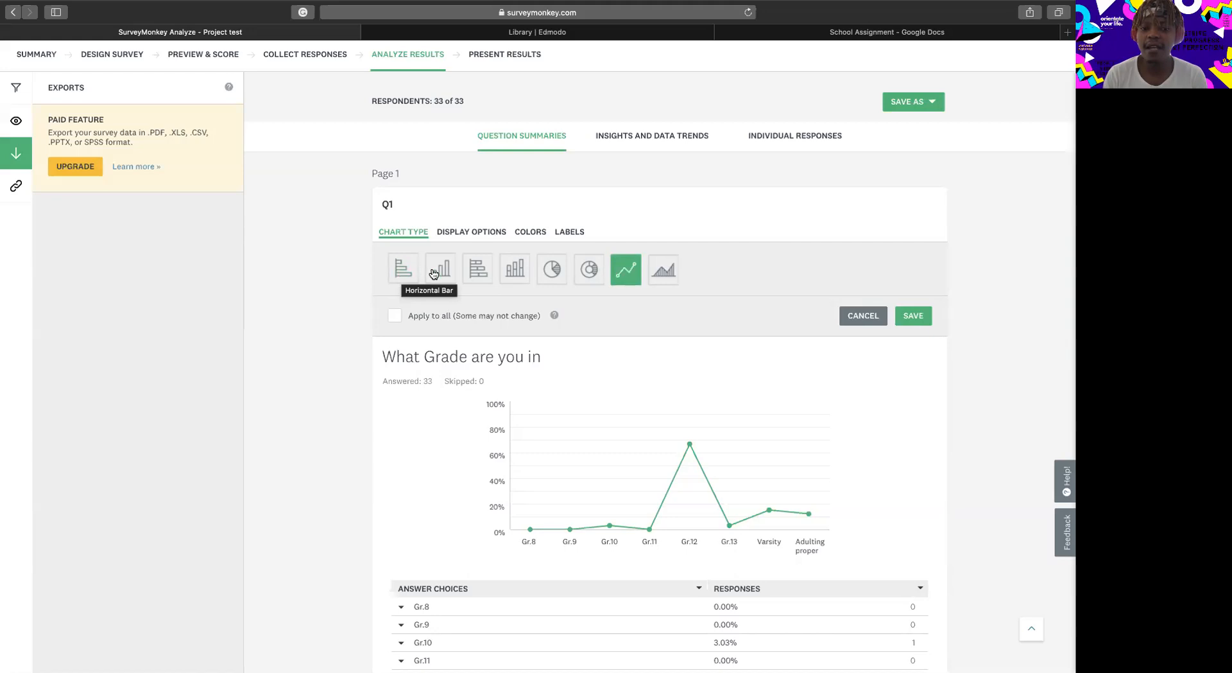
# Set the Q1 chart type to vertical bar and save the customization.
pyautogui.click(455, 274)
pyautogui.click(478, 271)
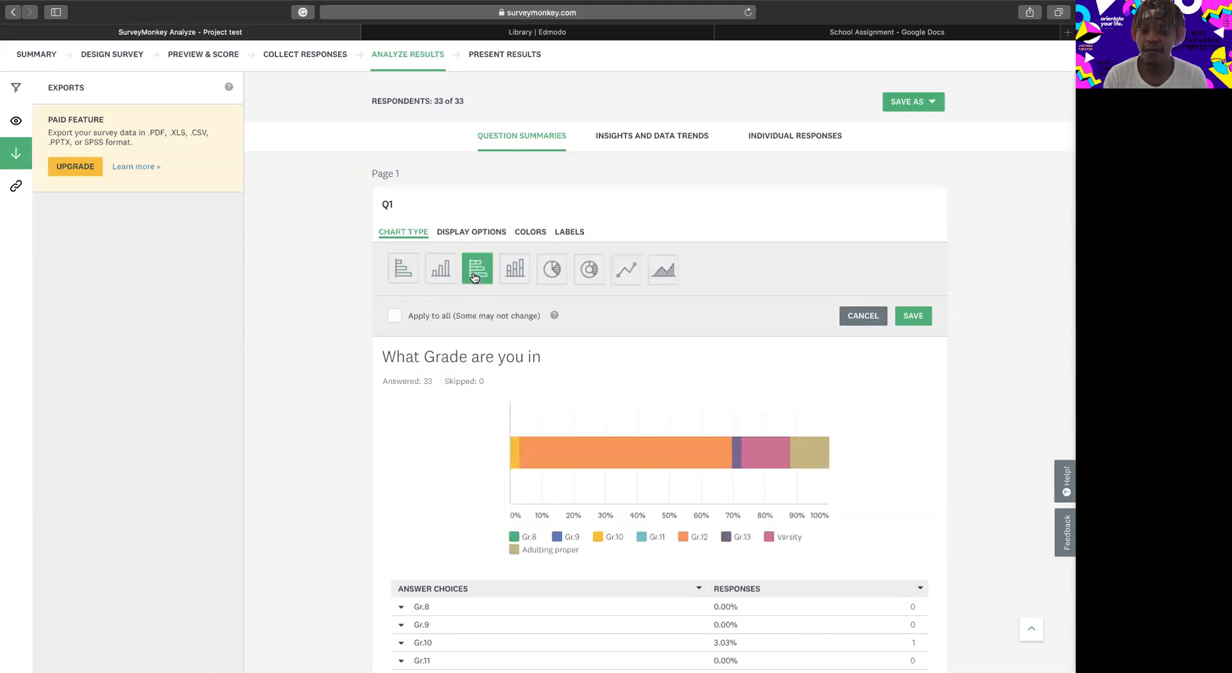
pyautogui.click(520, 282)
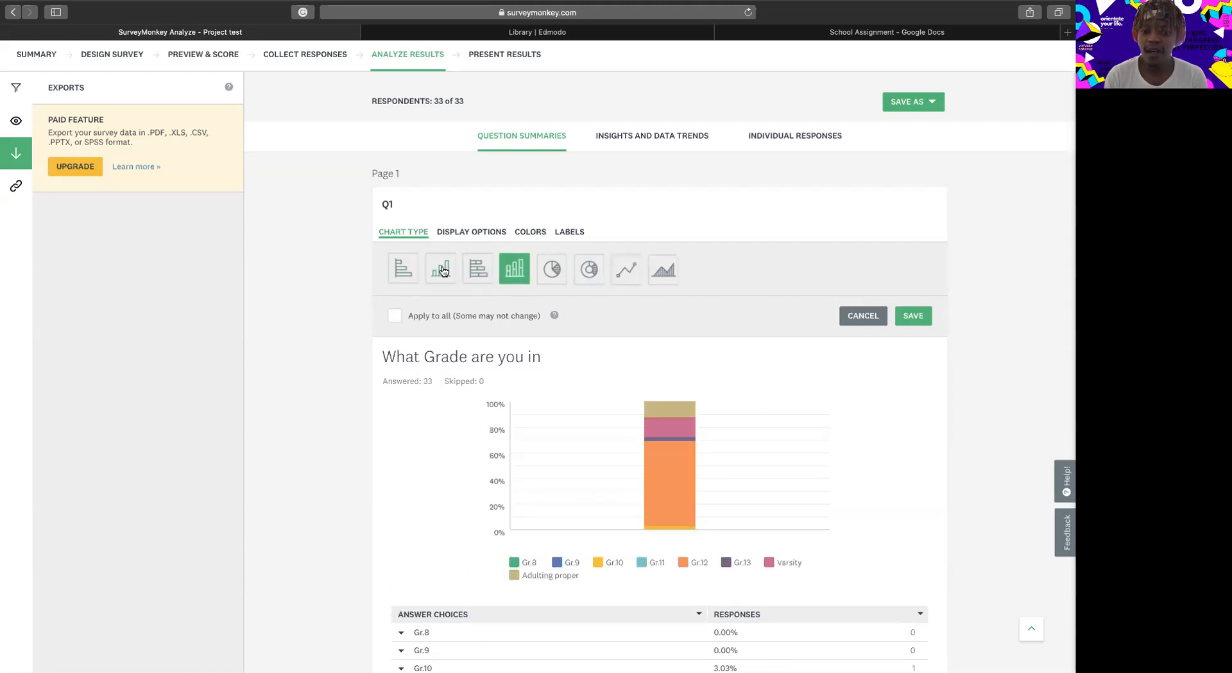
pyautogui.click(442, 271)
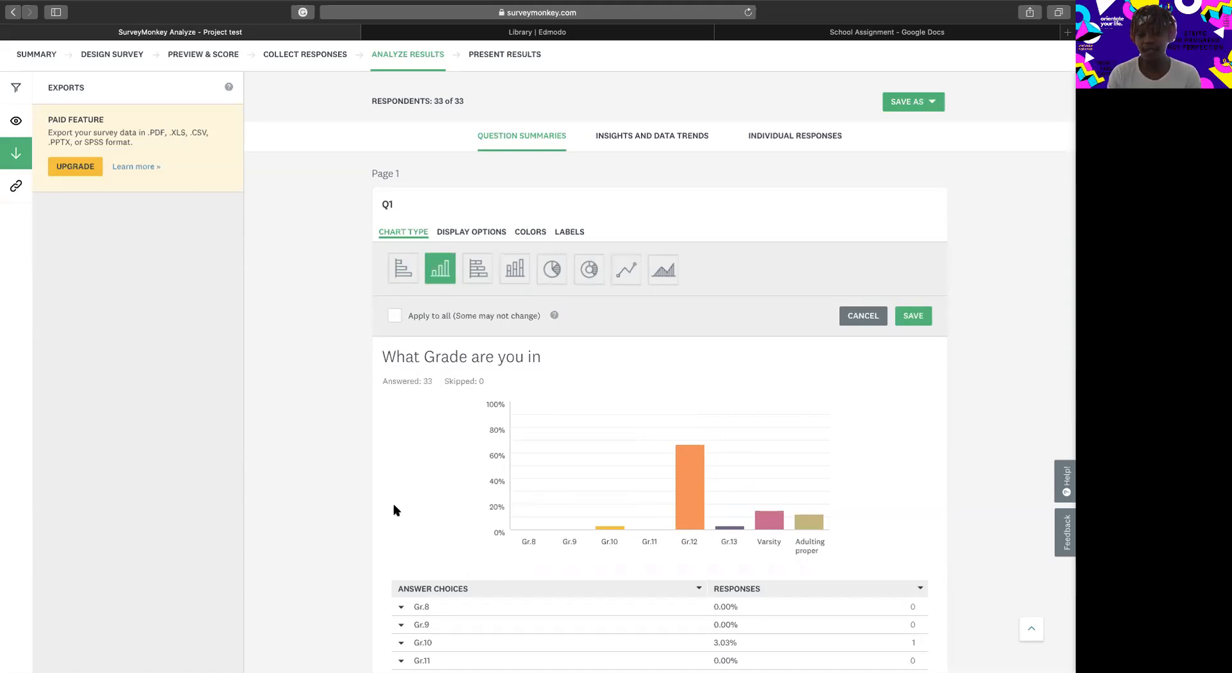
pyautogui.click(912, 317)
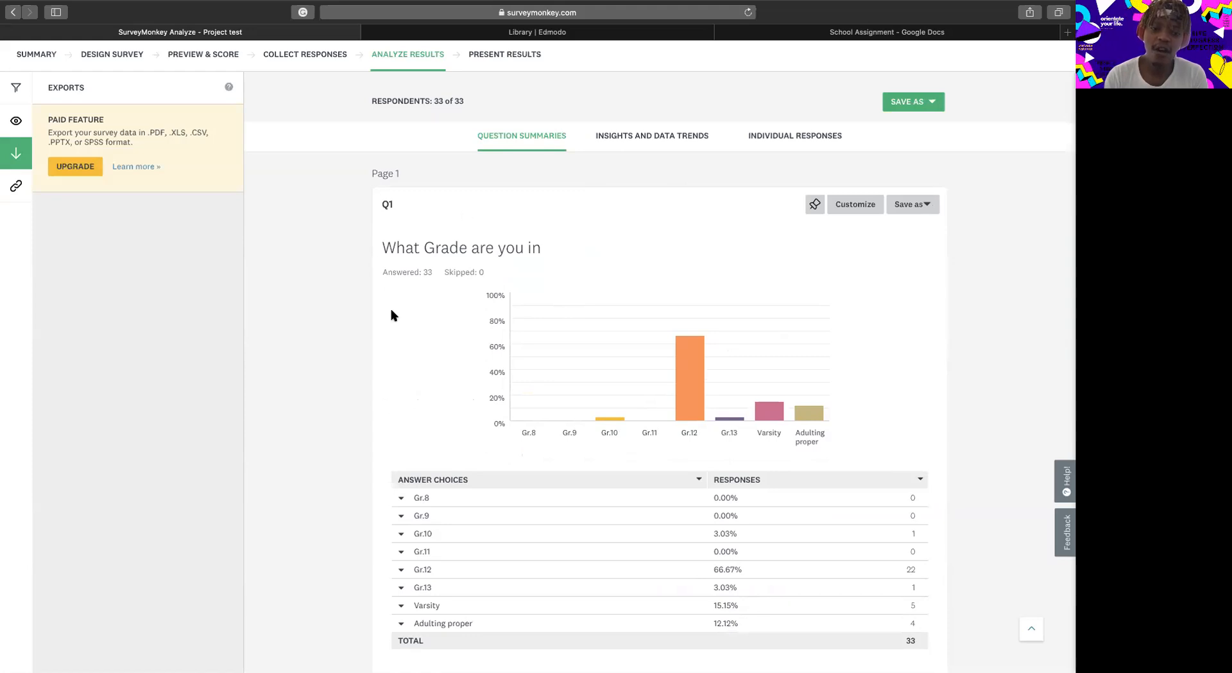
# Try to export Q1 as "Question chart only" and dismiss the upgrade offer.
pyautogui.click(921, 211)
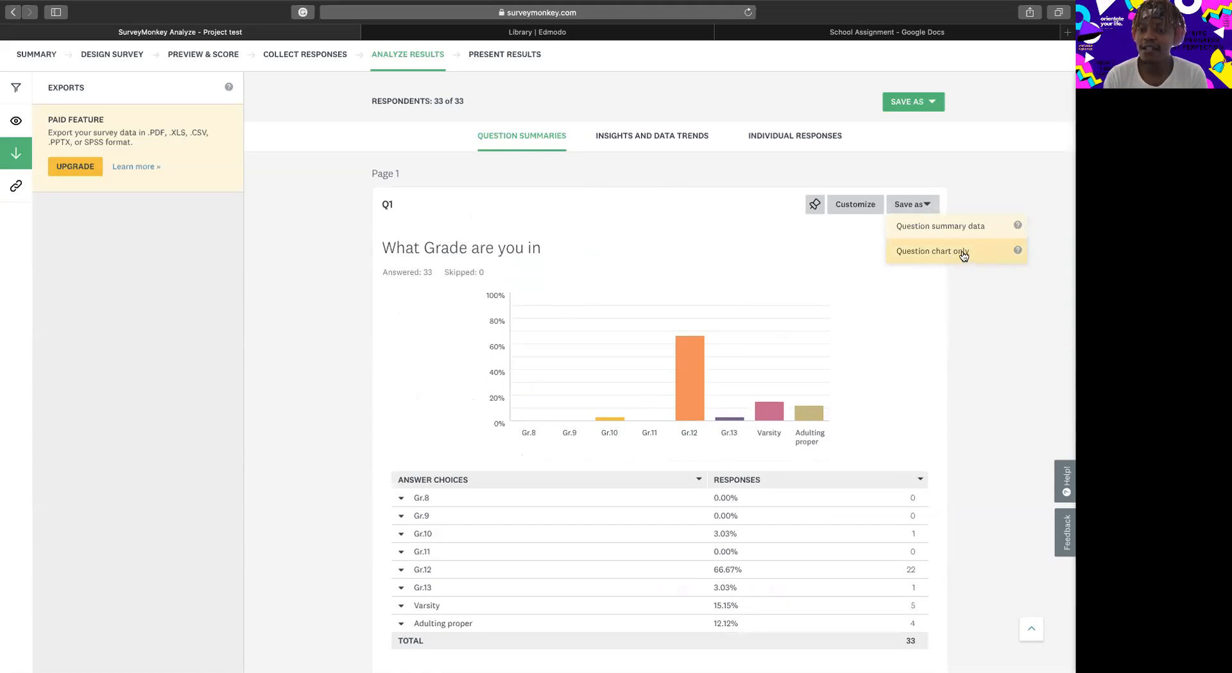
pyautogui.click(942, 257)
pyautogui.click(941, 255)
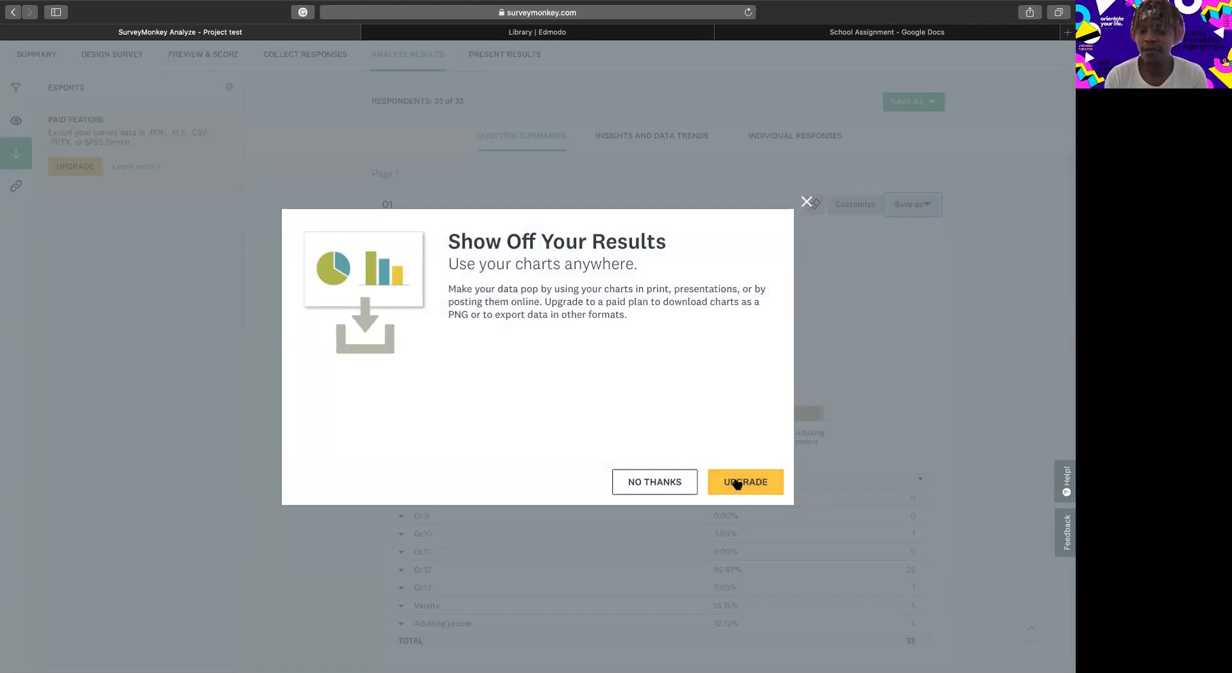
pyautogui.click(806, 202)
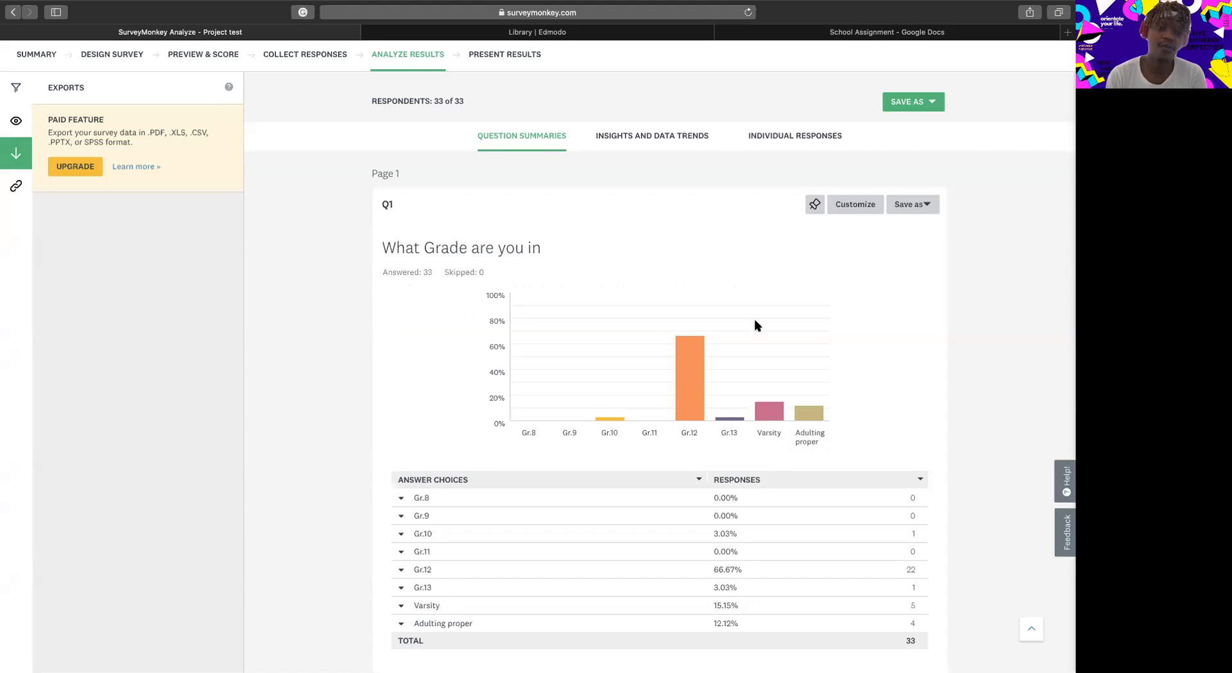
pyautogui.scroll(1, 758, 324)
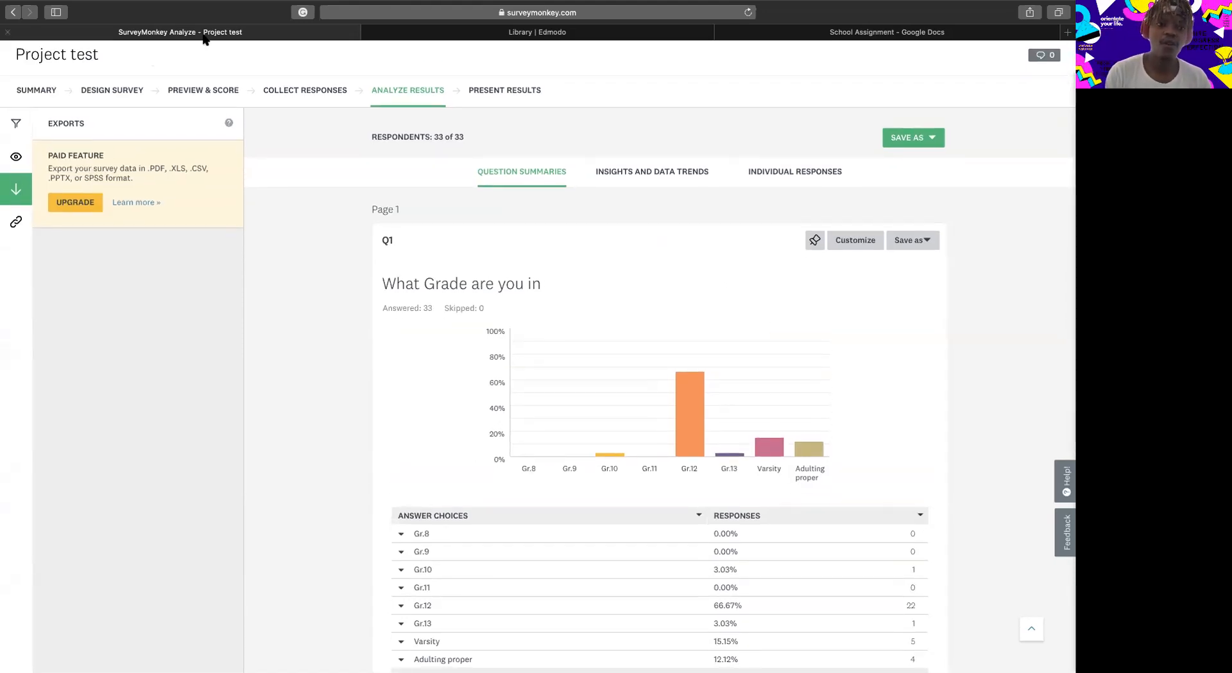
pyautogui.click(115, 6)
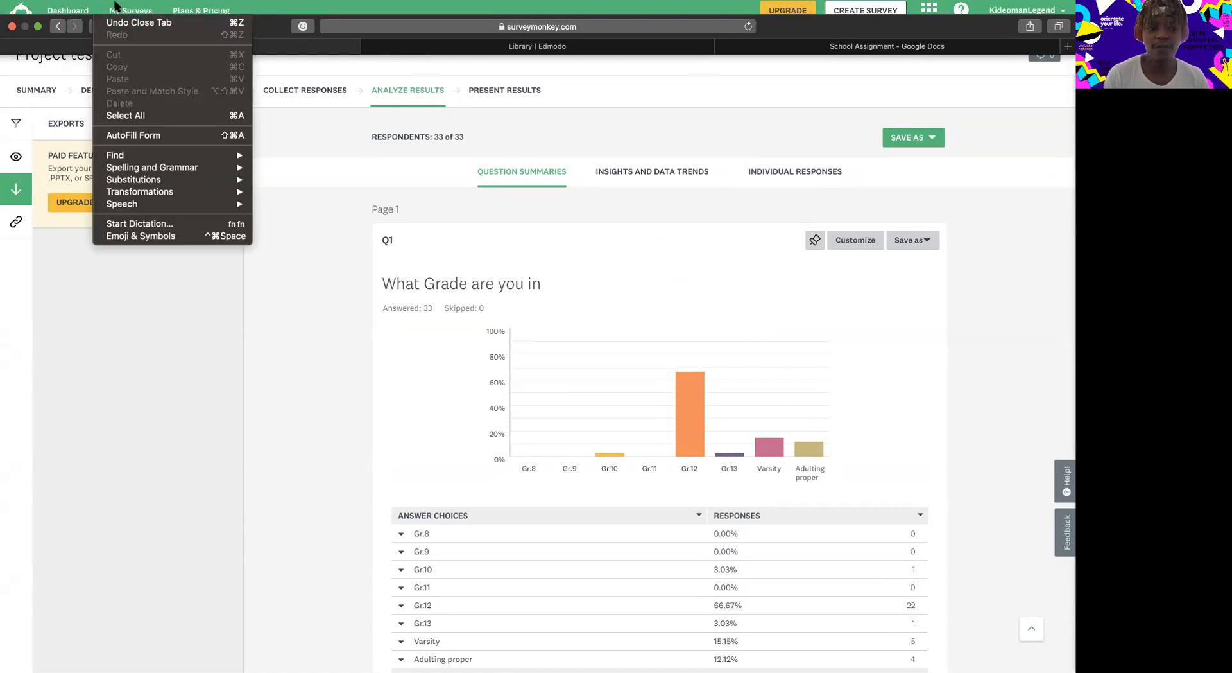
pyautogui.click(332, 391)
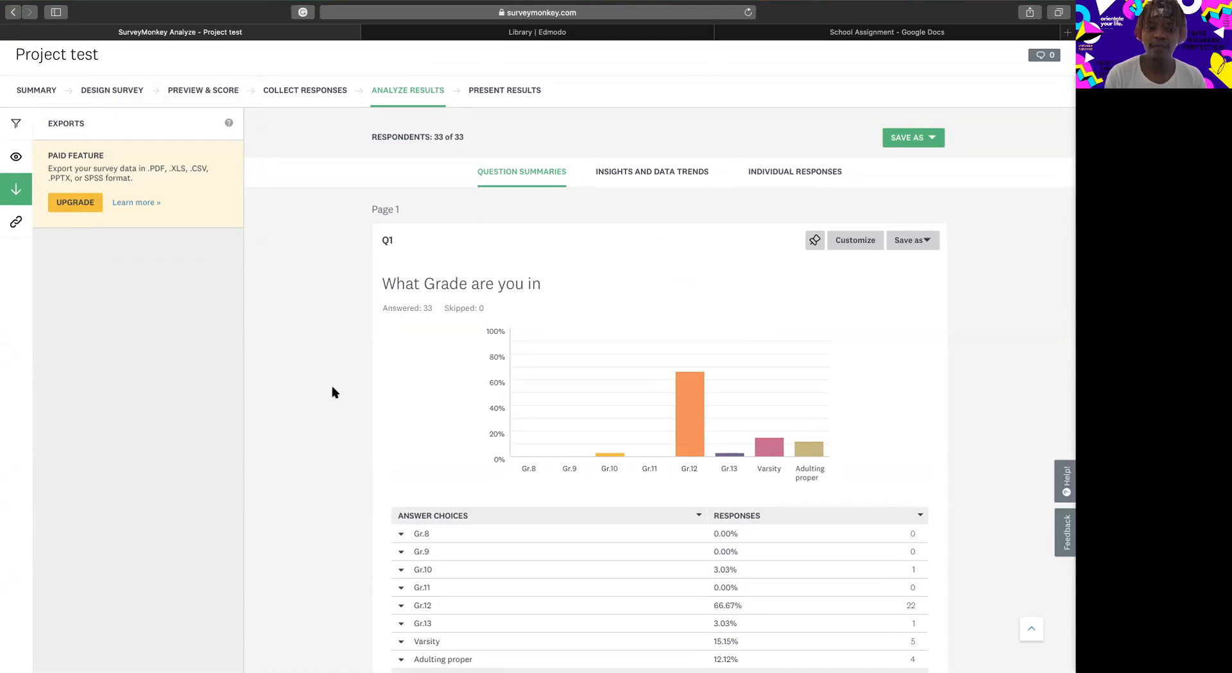
# Capture a screenshot of the Q1 chart with its title and place it in the blank Word document Document2.
pyautogui.press('super+shift+4')
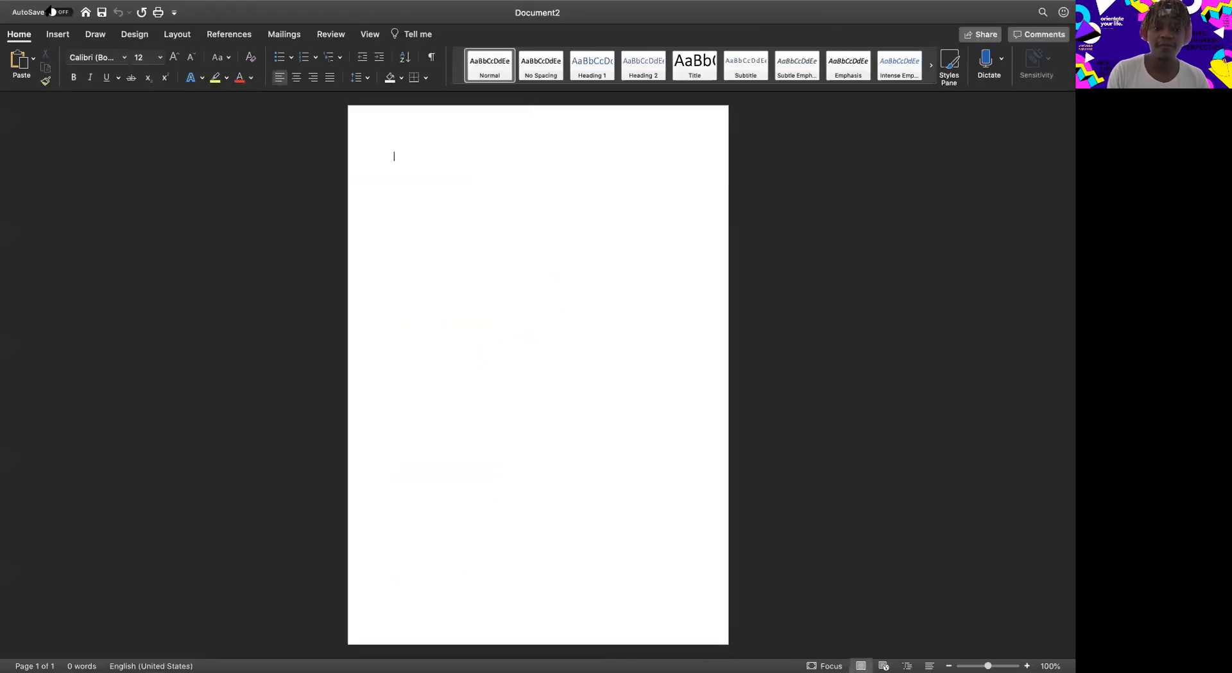
pyautogui.moveTo(37, 5)
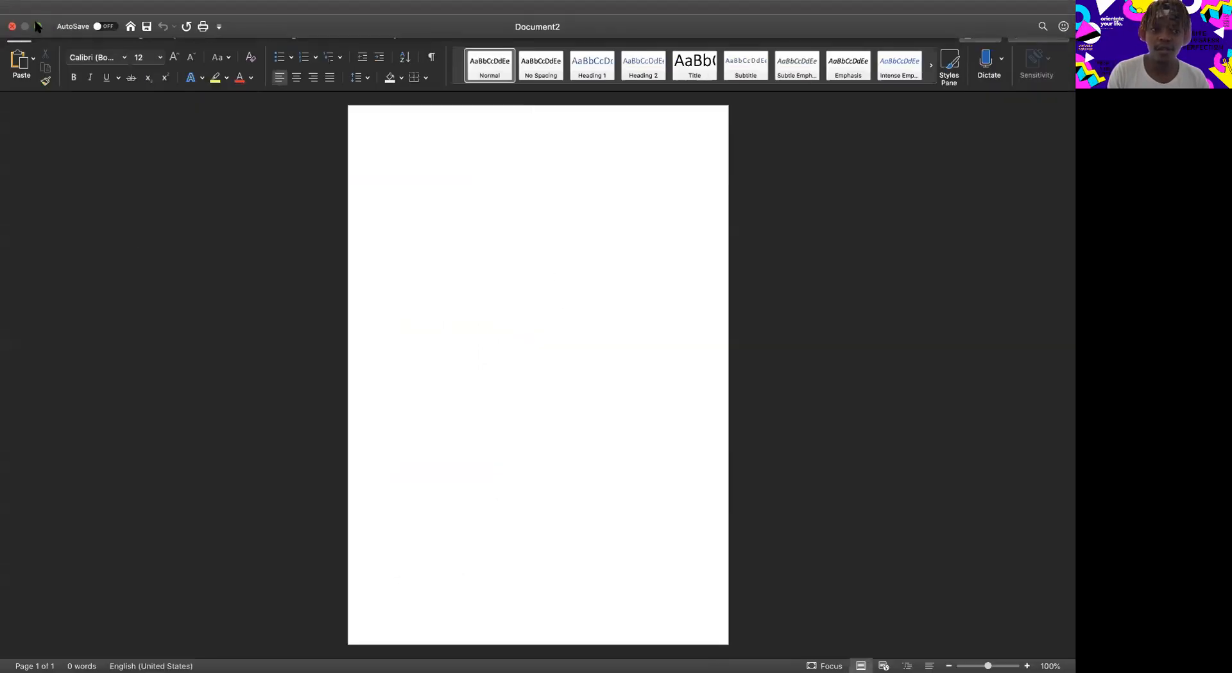
pyautogui.click(37, 26)
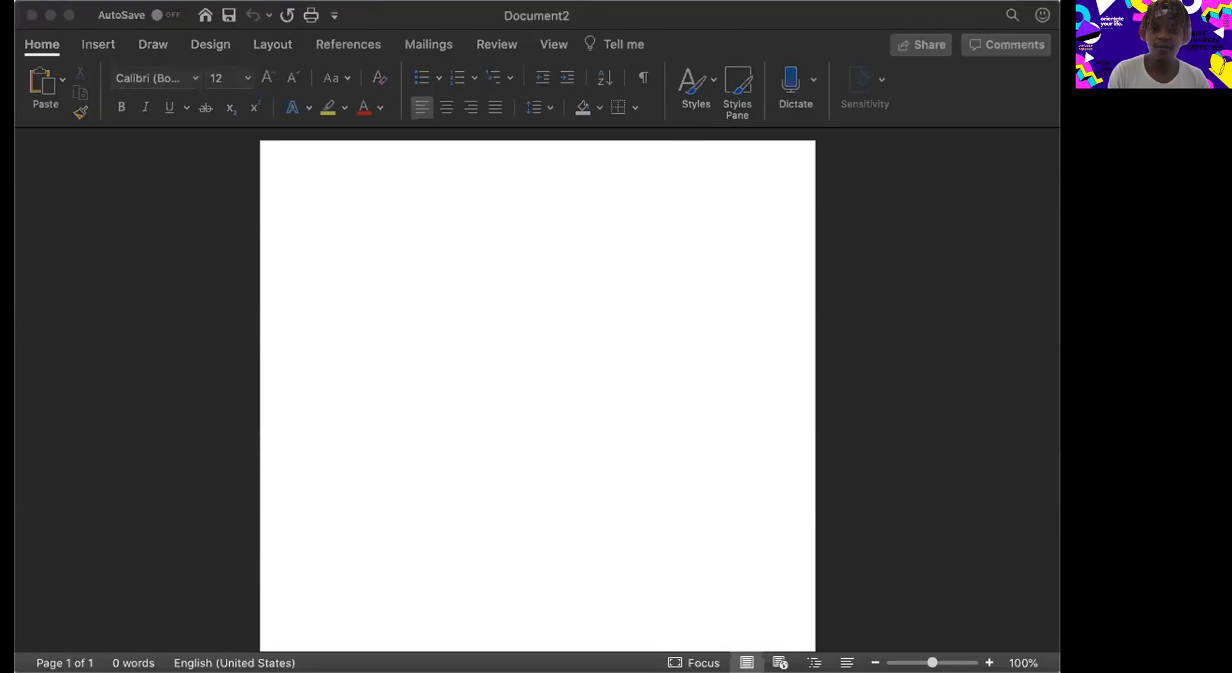
pyautogui.moveTo(811, 38); pyautogui.dragTo(434, 229)
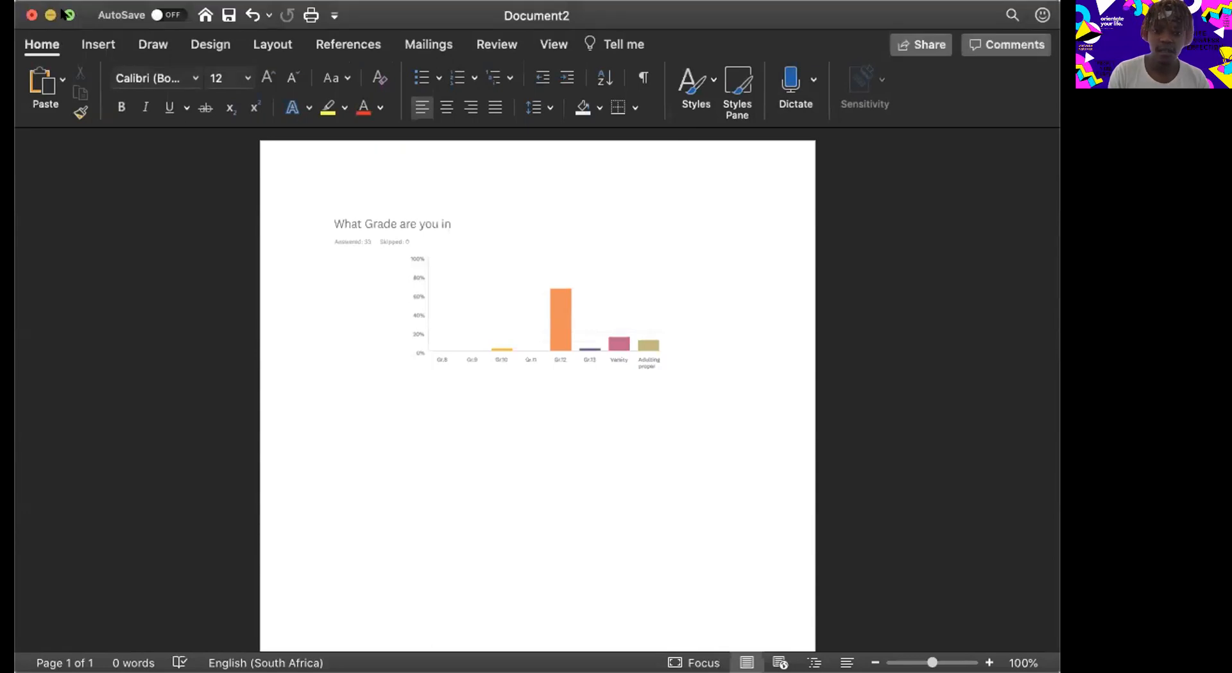
pyautogui.click(472, 377)
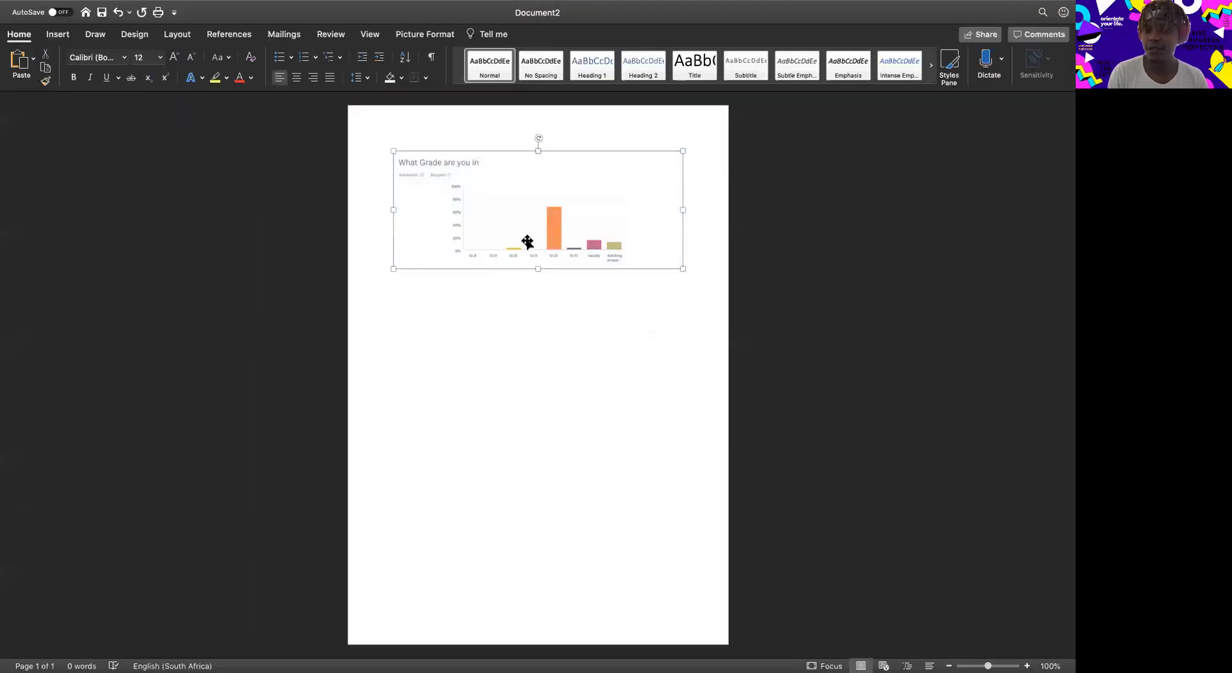
pyautogui.moveTo(527, 241); pyautogui.dragTo(685, 252)
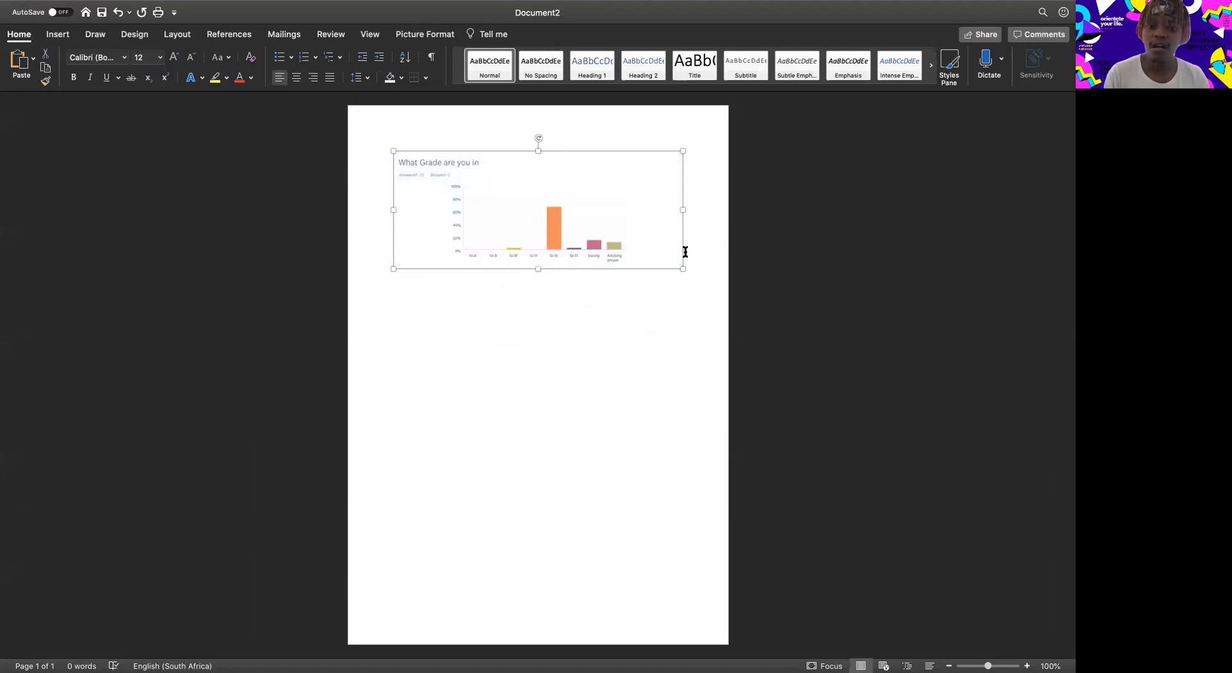
# Insert a clustered column chart below the survey screenshot in the Word document.
pyautogui.click(691, 281)
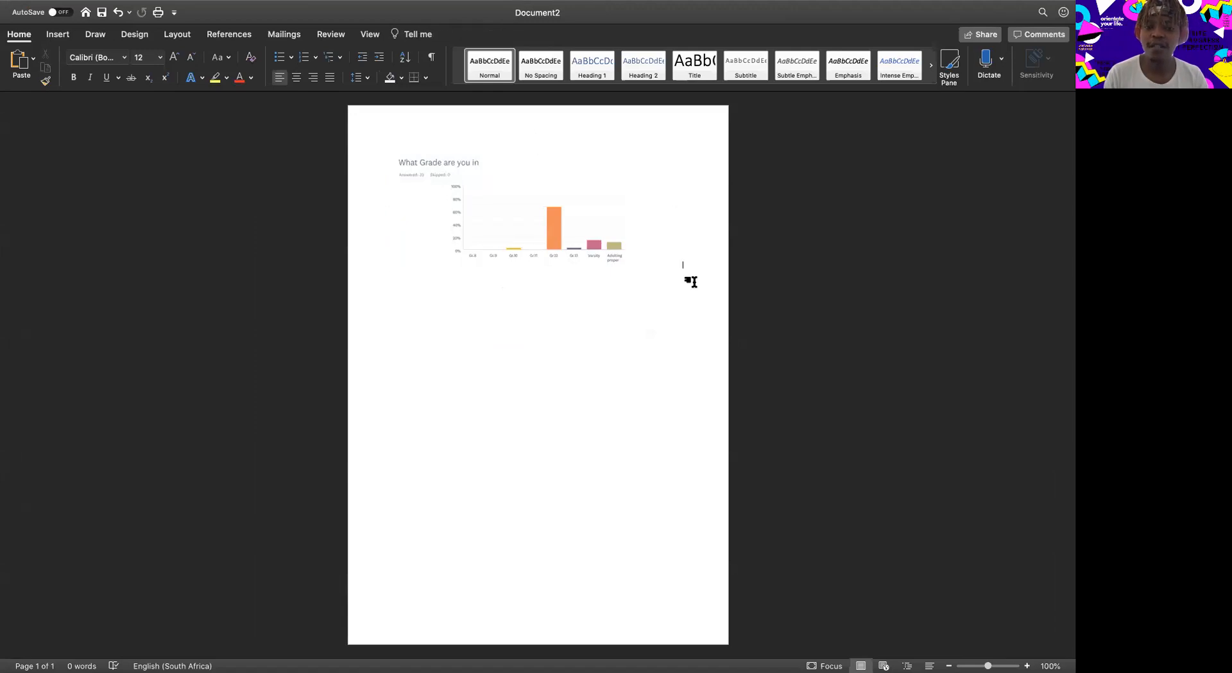
pyautogui.press('super+z')
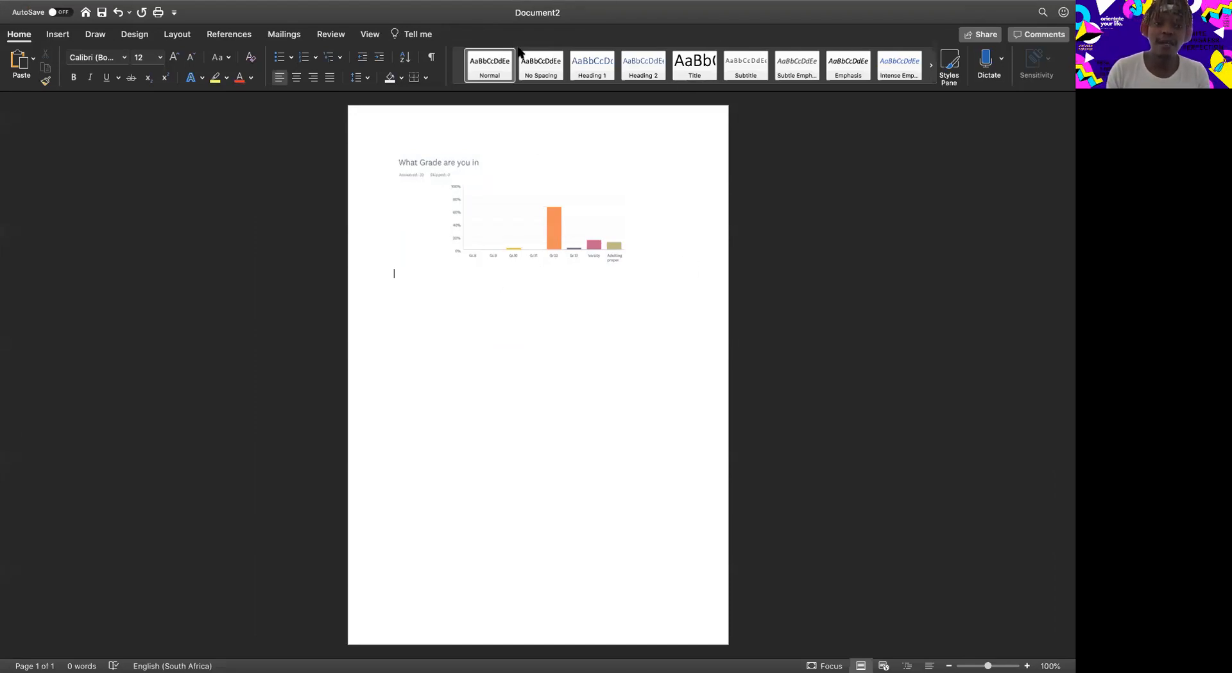
pyautogui.click(135, 35)
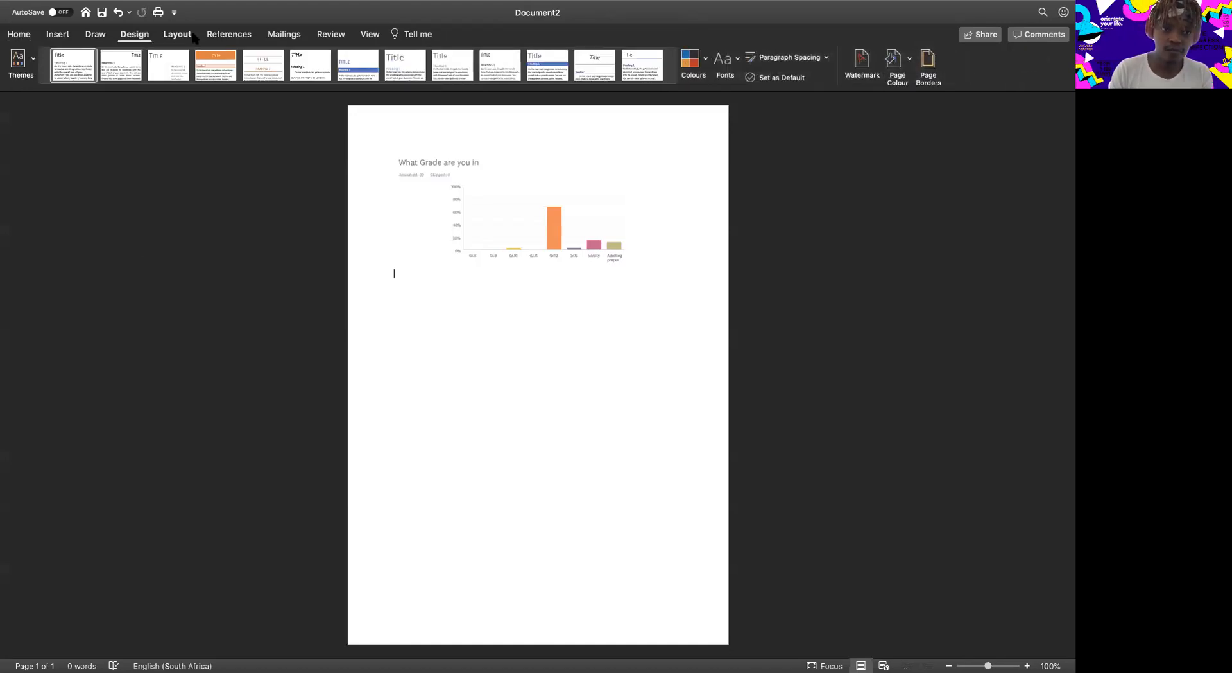
pyautogui.click(58, 35)
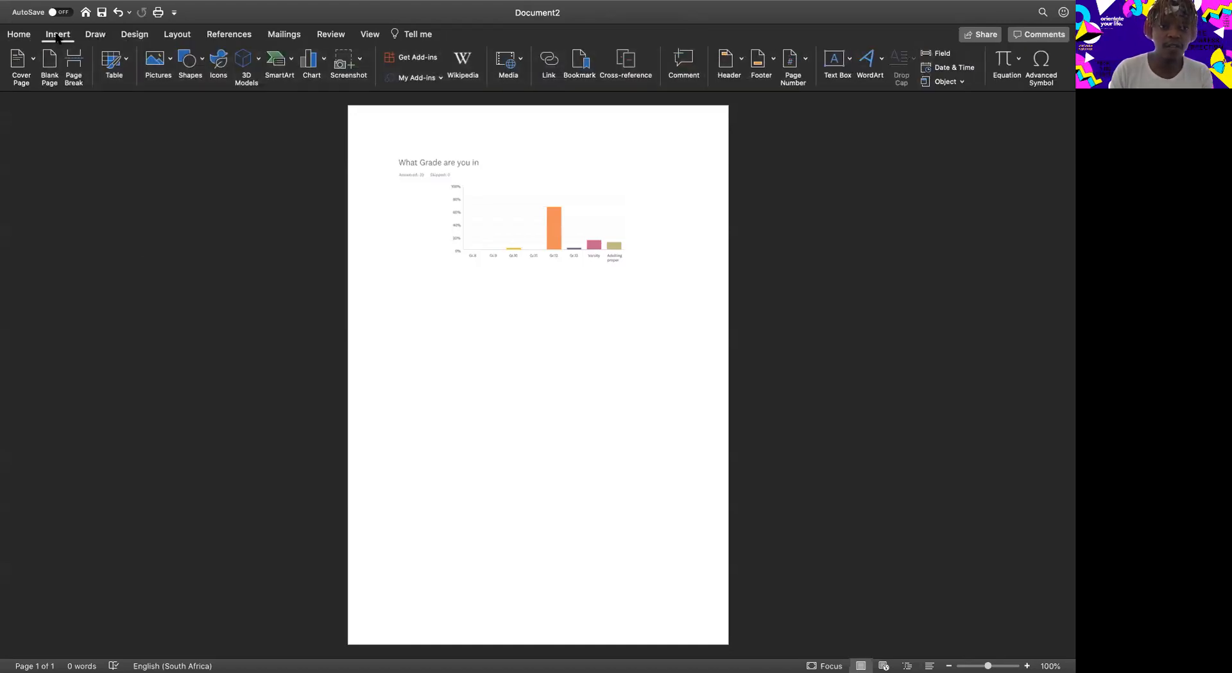
pyautogui.click(324, 62)
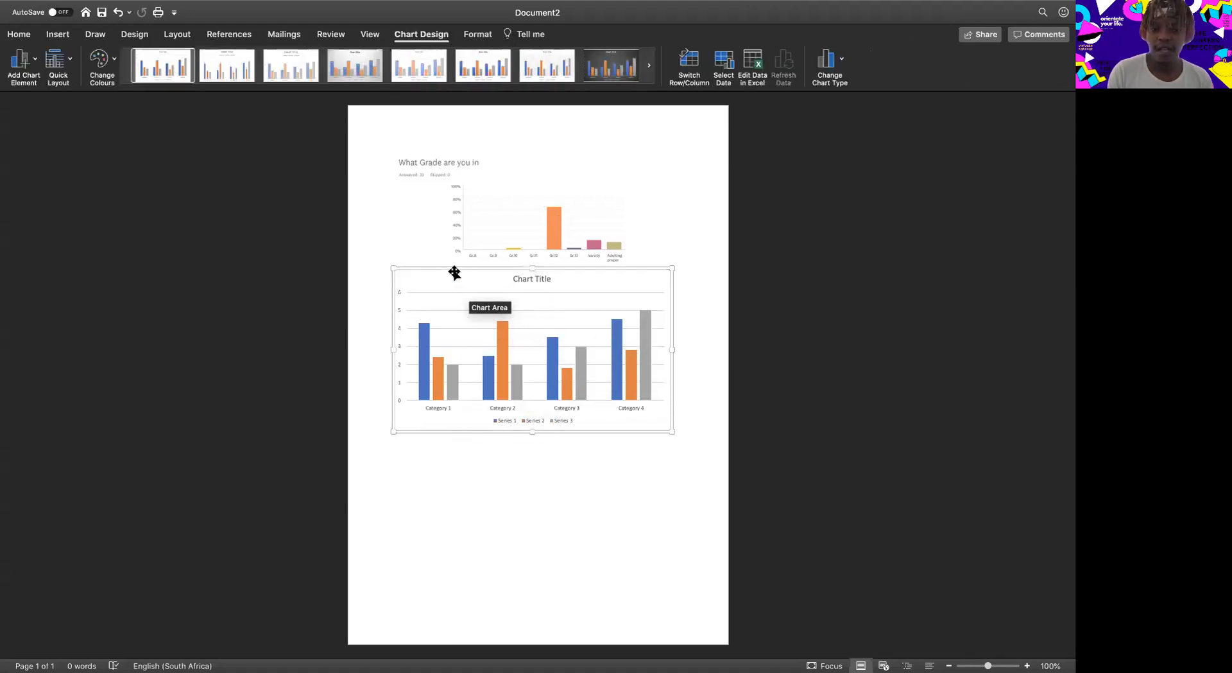
# Open the Format Data Series options for the gray Series 3 columns of the inserted chart.
pyautogui.click(428, 283)
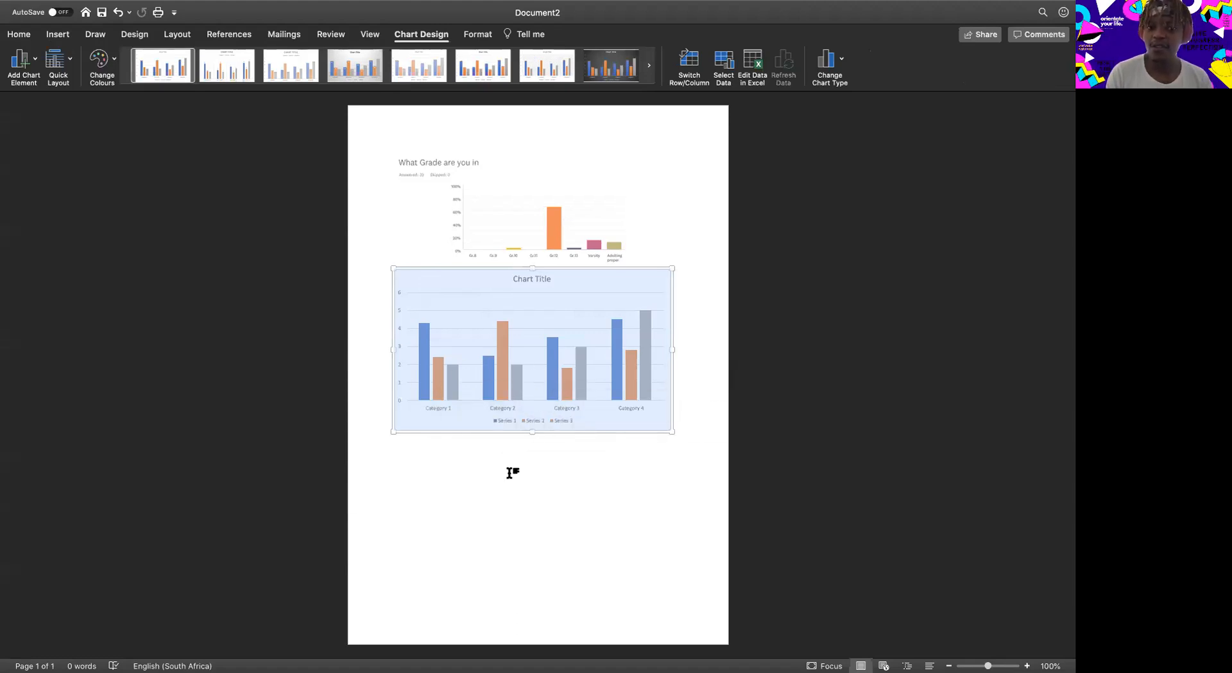
pyautogui.doubleClick(573, 376)
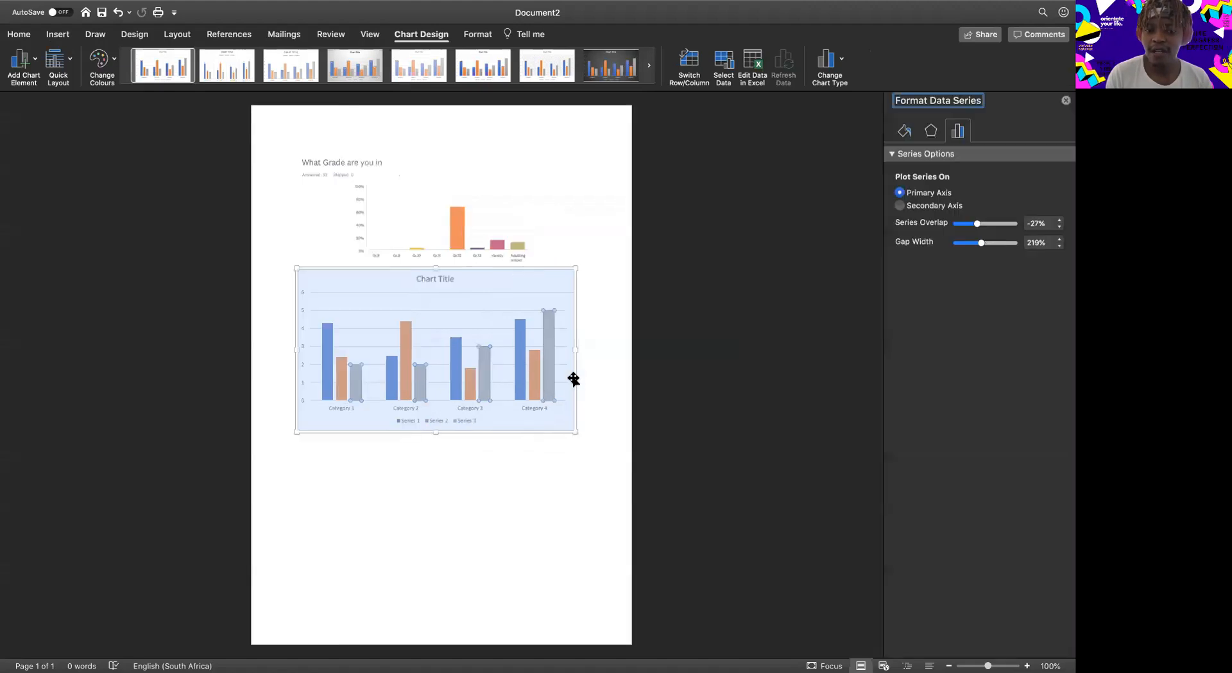
pyautogui.click(891, 154)
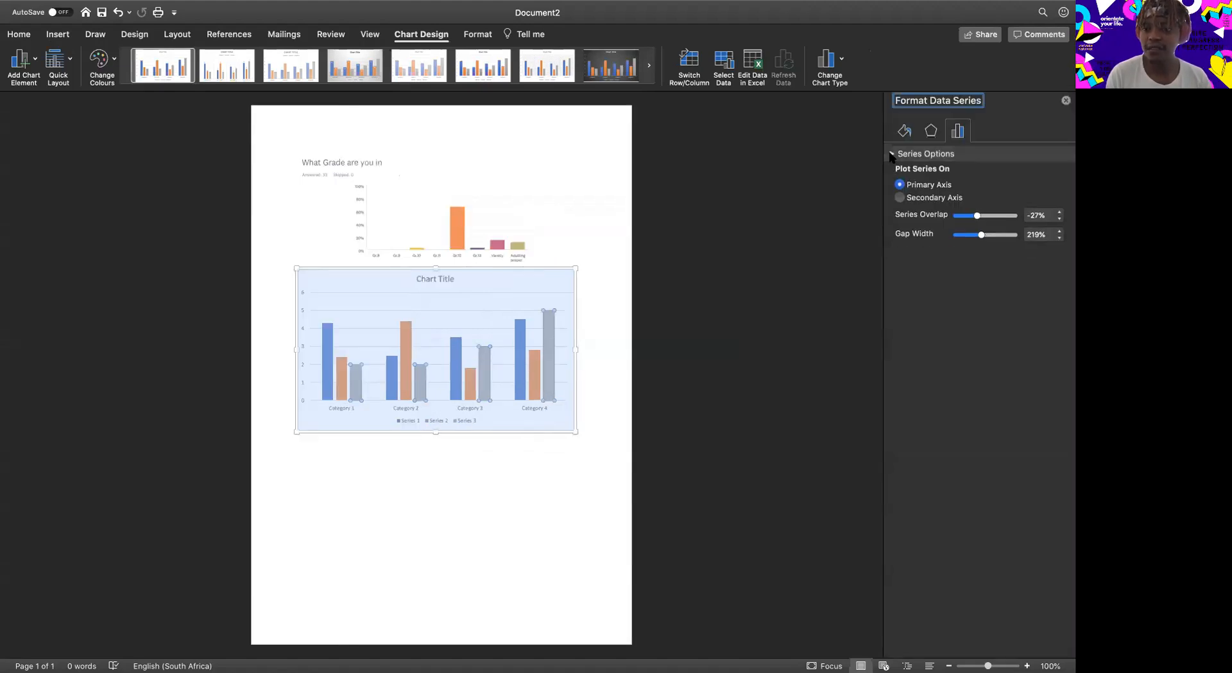
pyautogui.click(892, 154)
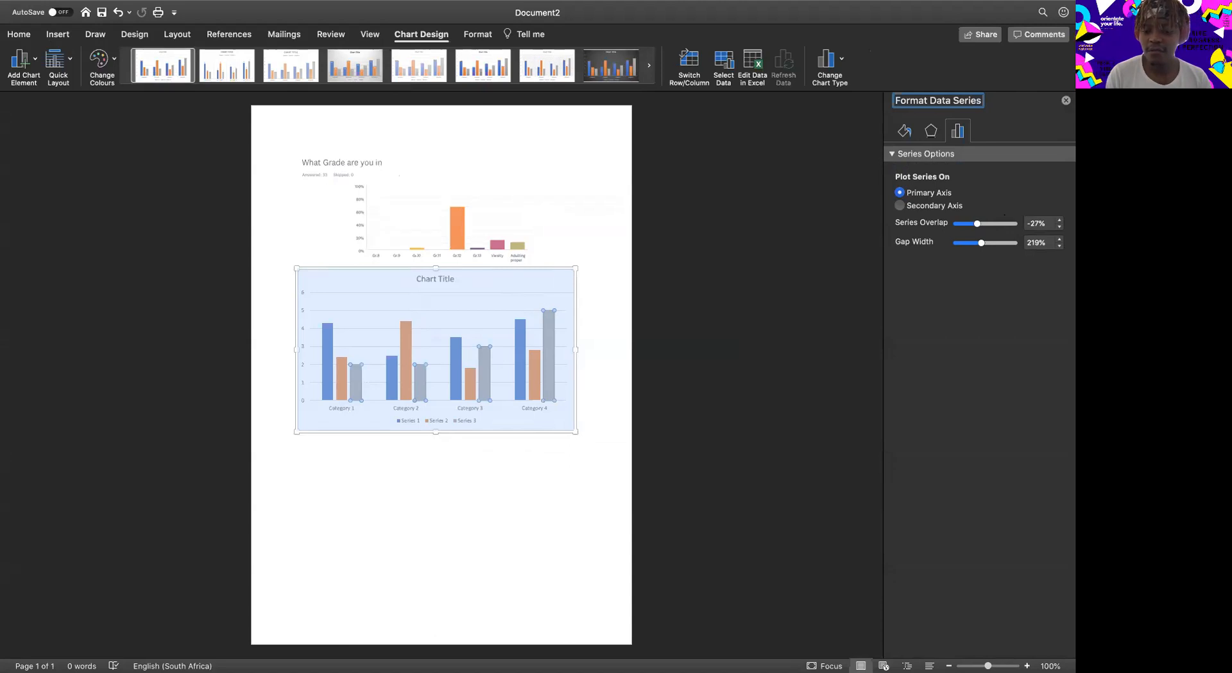
# Switch to the chart's data sheet "Chart in Microsoft Word" in Excel and show it full screen.
pyautogui.press('super+Tab')
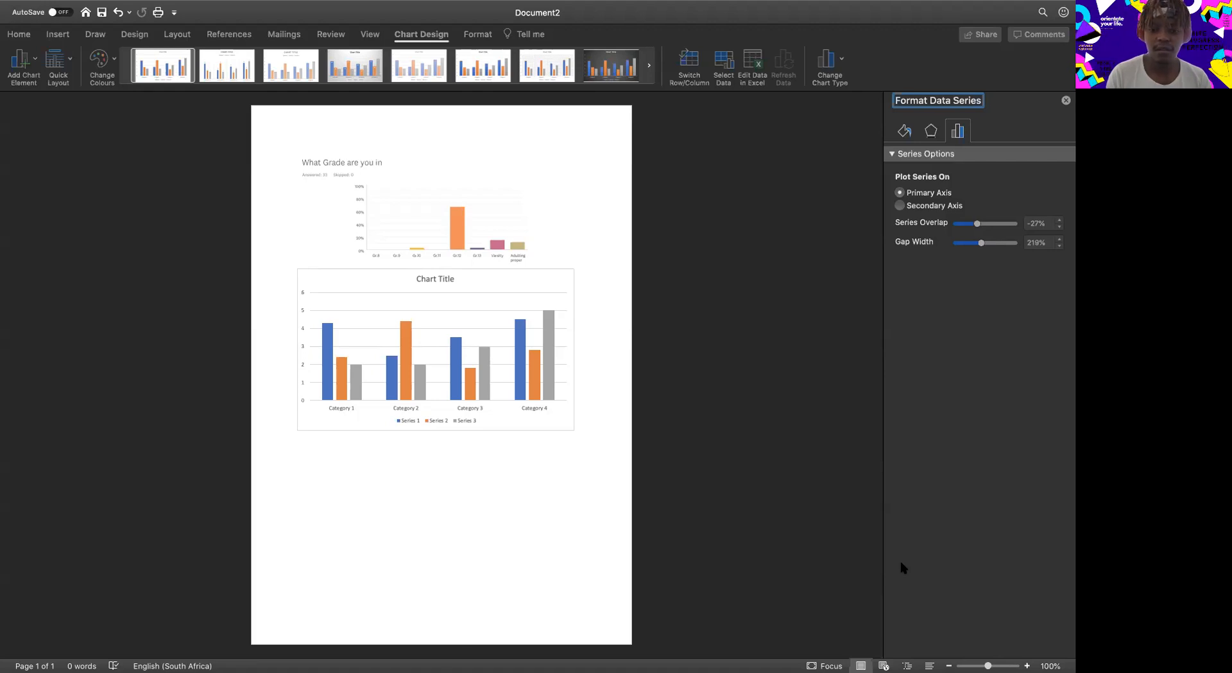
pyautogui.hotkey('ctrl', 'Left')
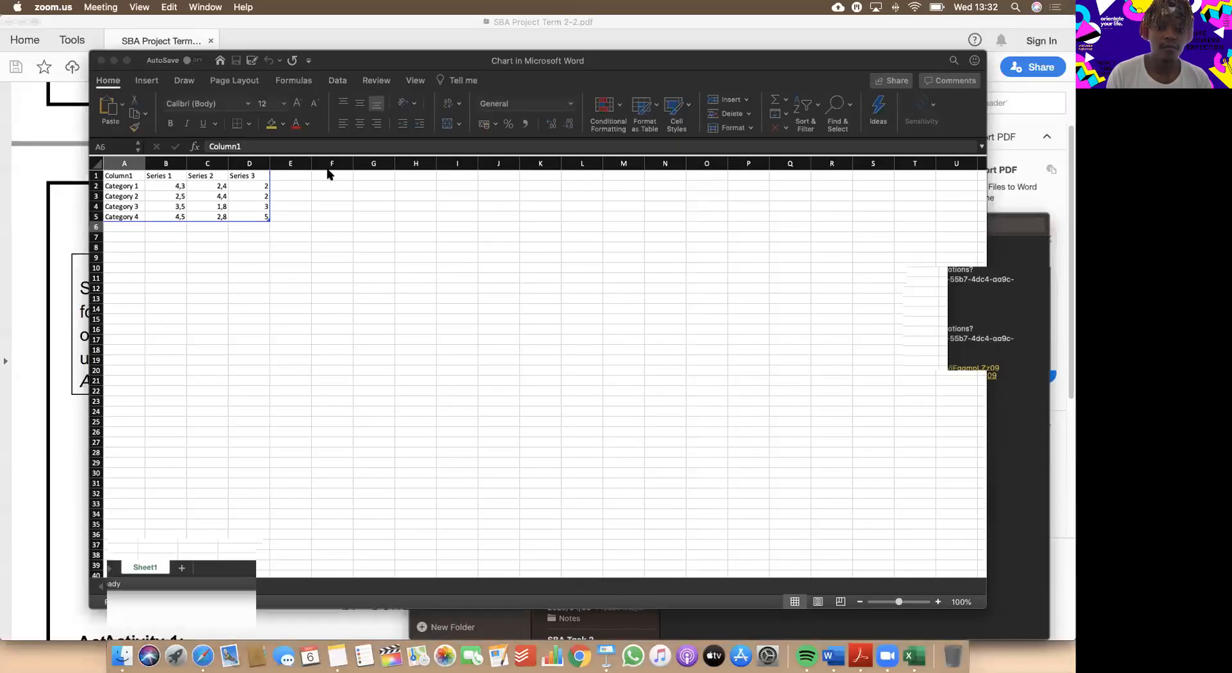
pyautogui.hotkey('ctrl', 'Up')
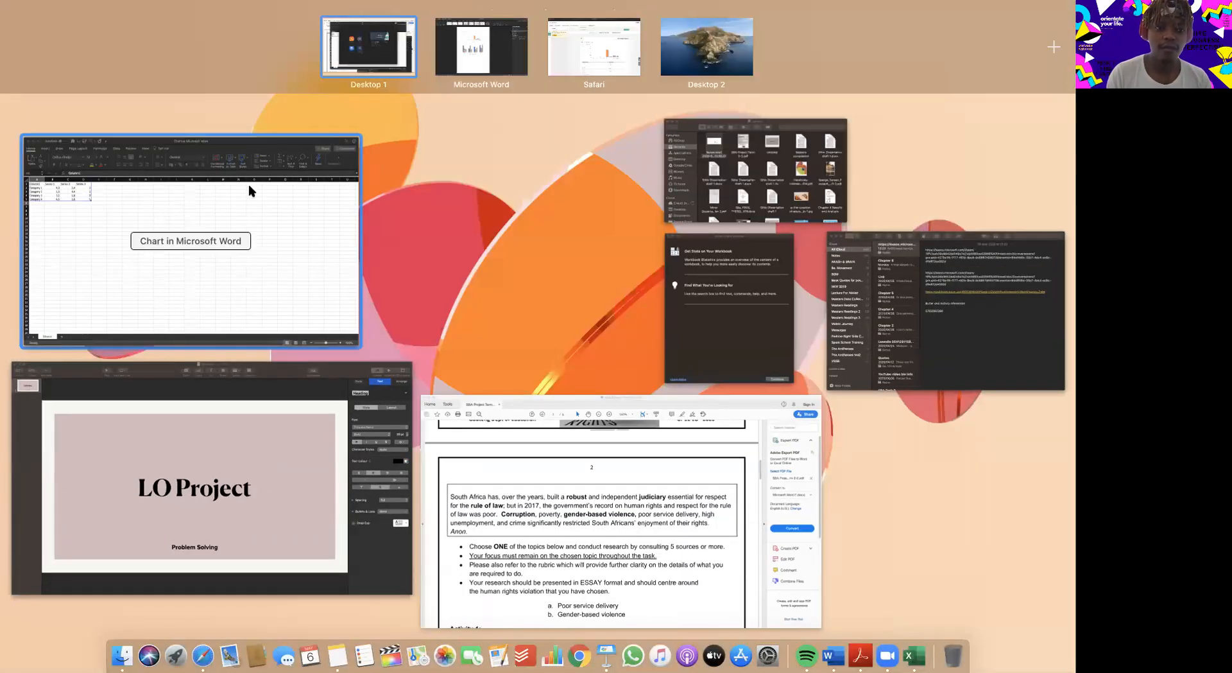
pyautogui.click(249, 184)
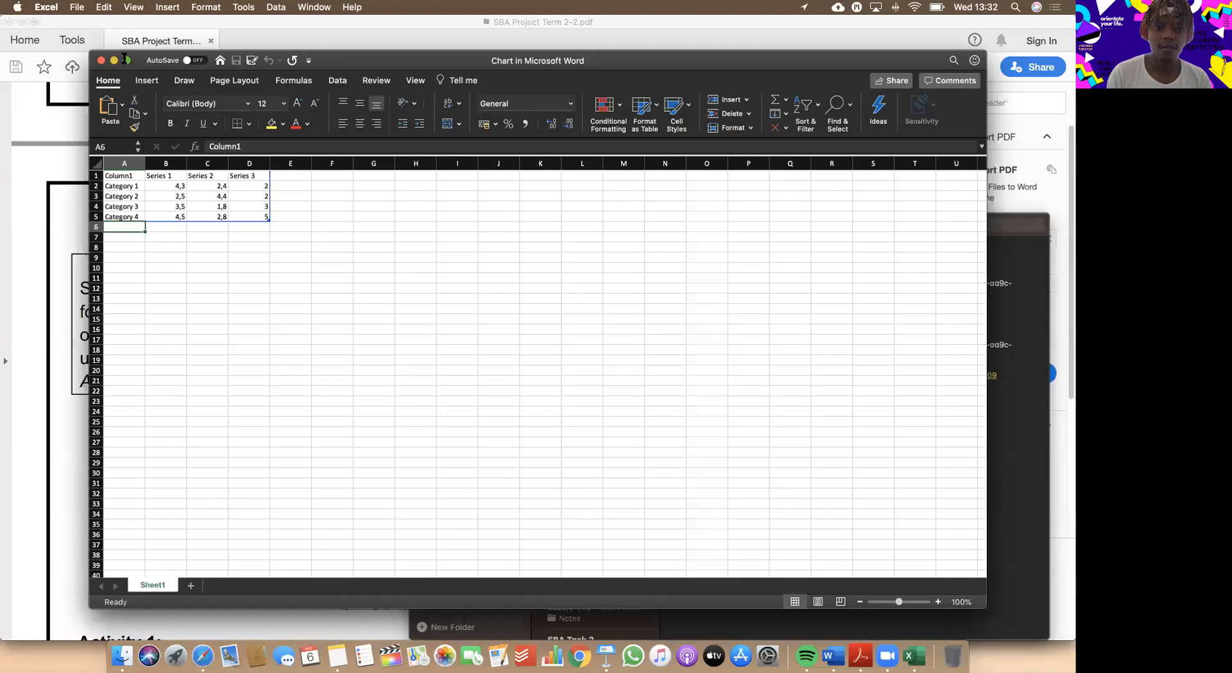
pyautogui.click(126, 61)
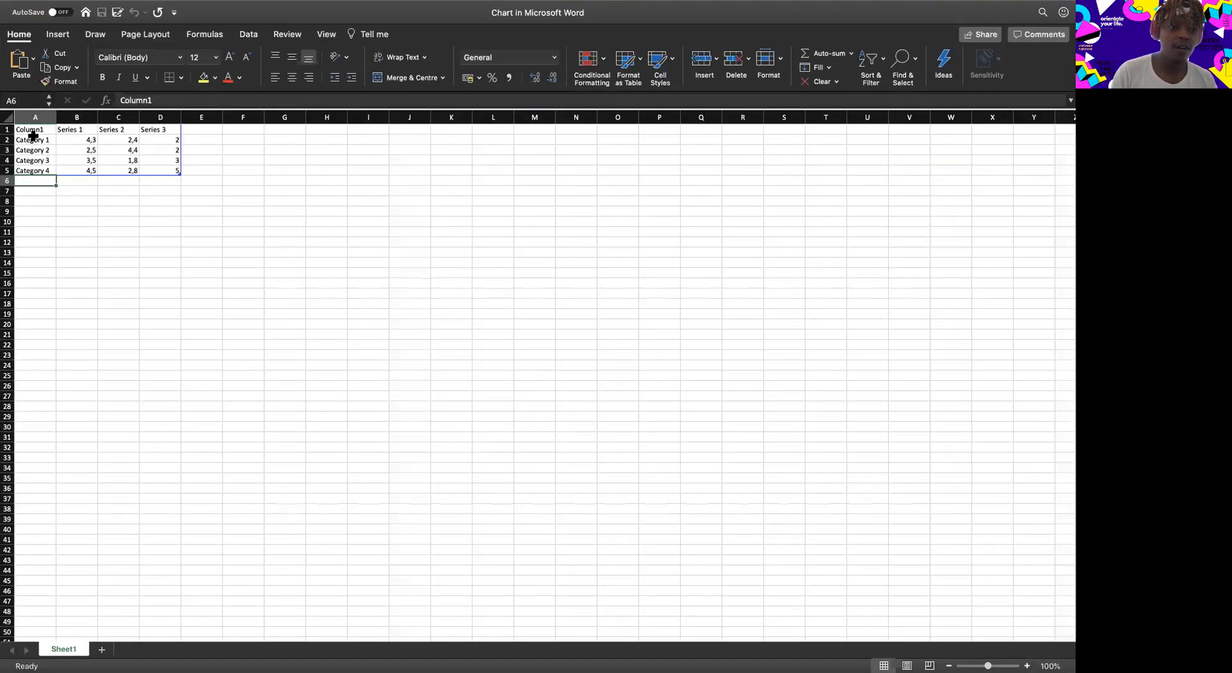
# Clear the default category labels in cells A2:A5 of the chart data.
pyautogui.click(32, 131)
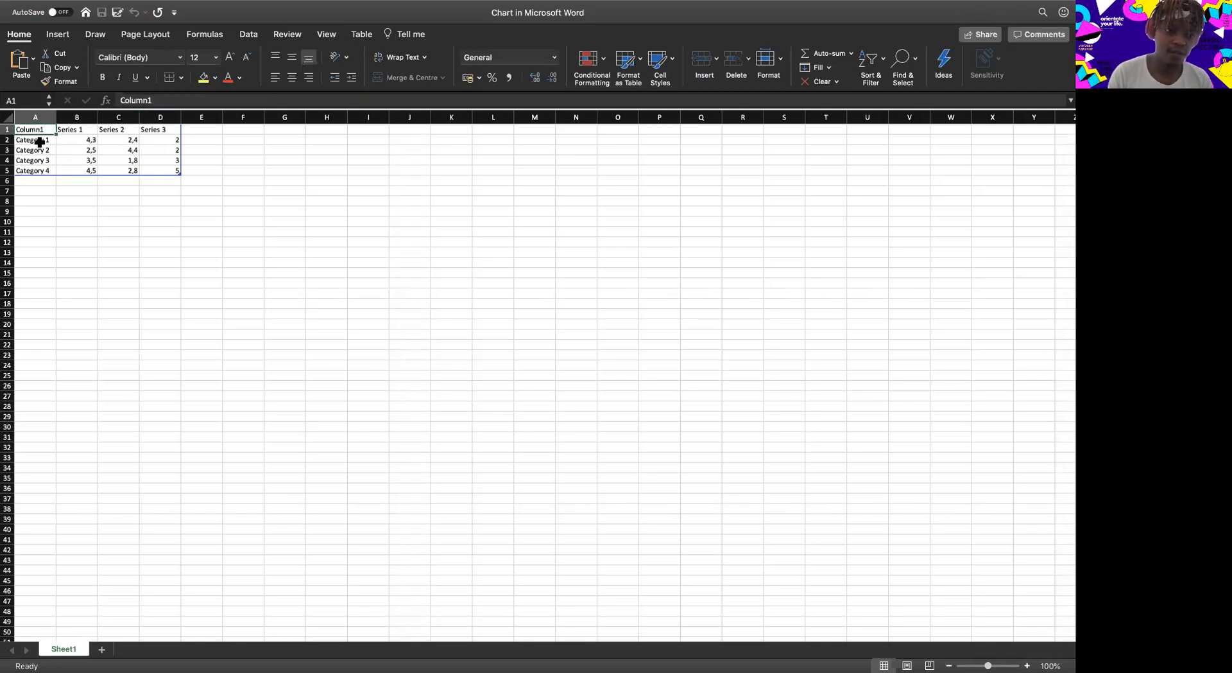
pyautogui.click(39, 138)
pyautogui.click(39, 130)
pyautogui.press('Down')
pyautogui.hotkey('shift', 'Down')
pyautogui.hotkey('shift', 'Down')
pyautogui.hotkey('shift', 'Down')
pyautogui.press('Delete')
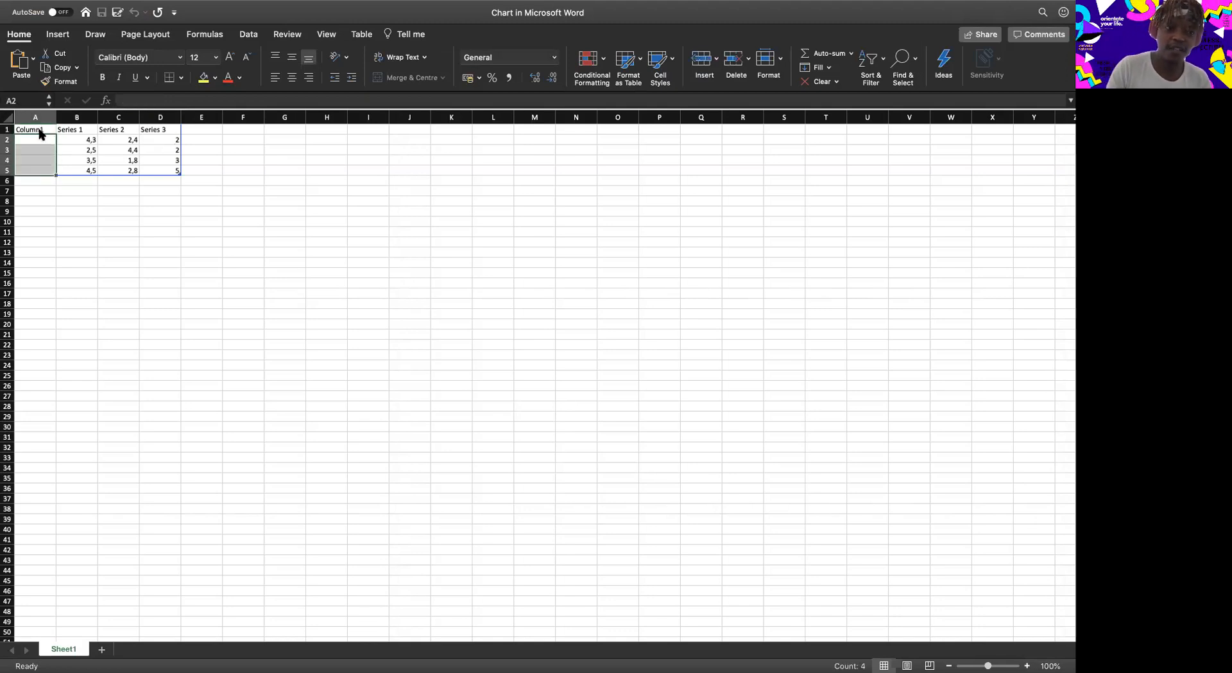
# Enter the category labels Girls in A2 and Boys in A3.
pyautogui.click(36, 137)
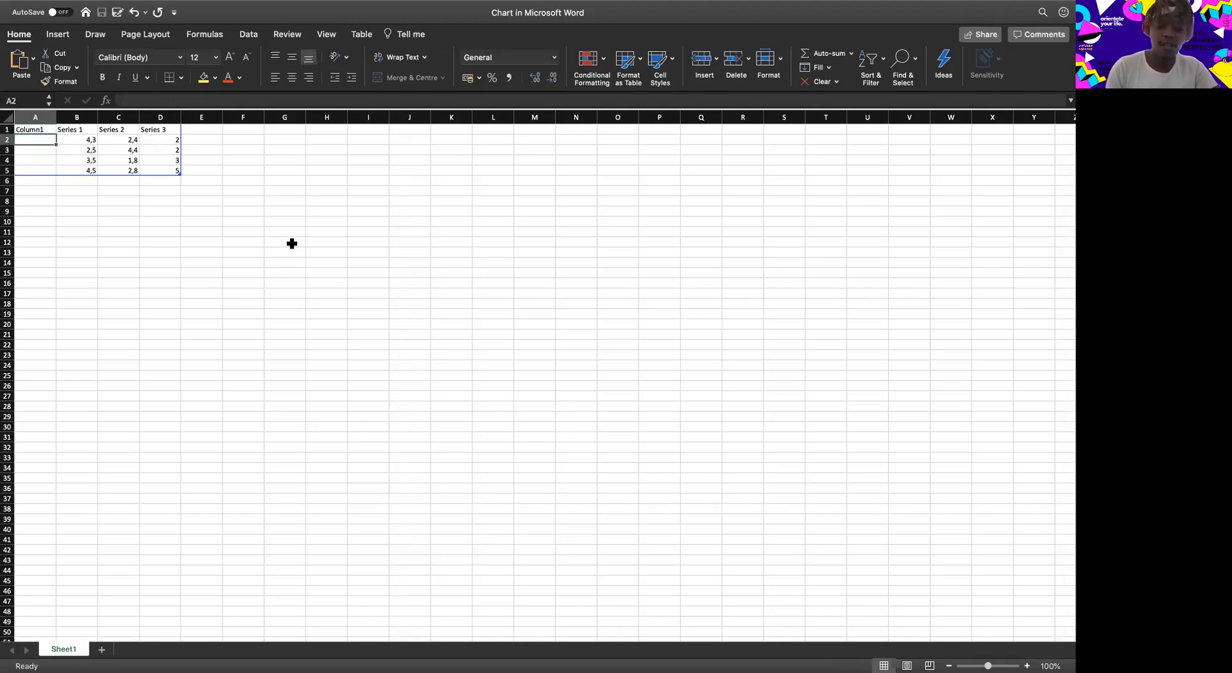
pyautogui.write('Girls')
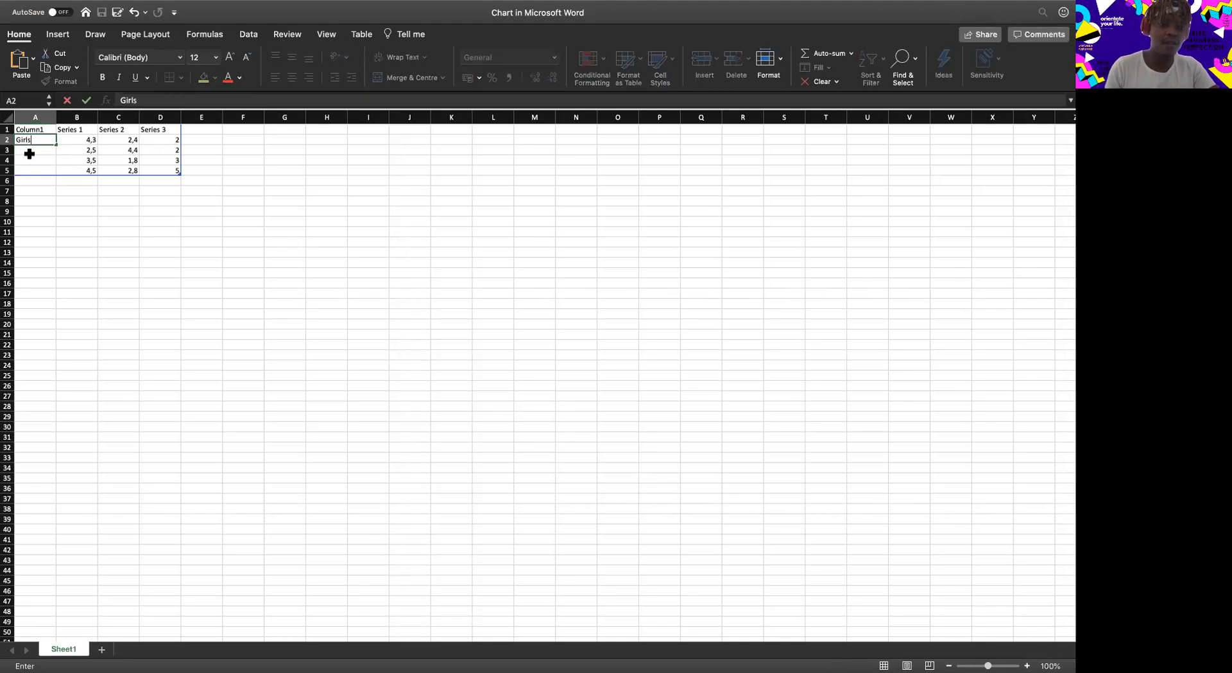
pyautogui.click(35, 149)
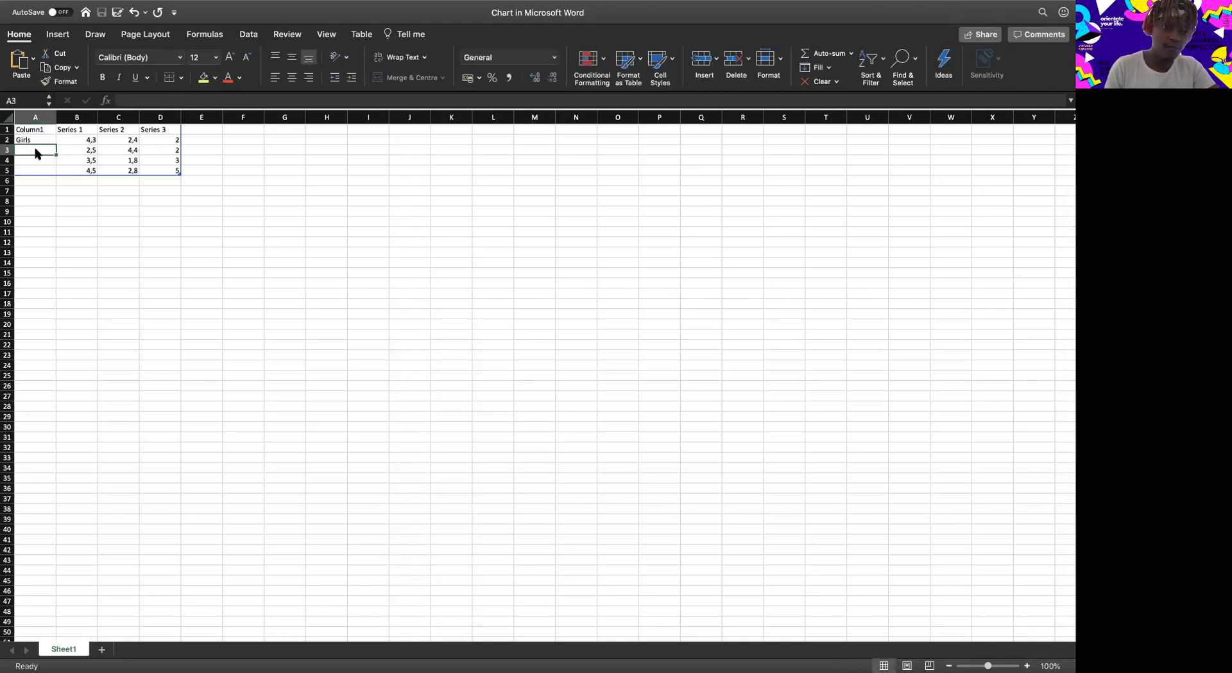
pyautogui.write('Boys')
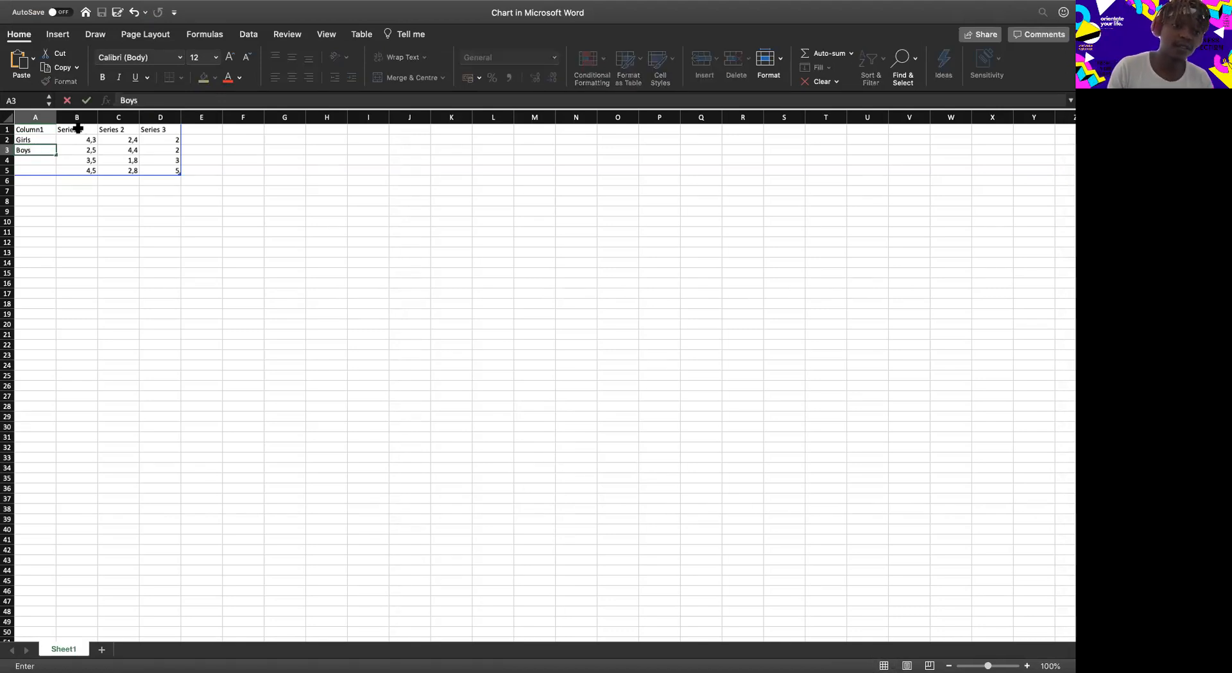
# Clear the default series headings in B1:D1 and the sample values in B2:D5.
pyautogui.click(83, 129)
pyautogui.click(116, 128)
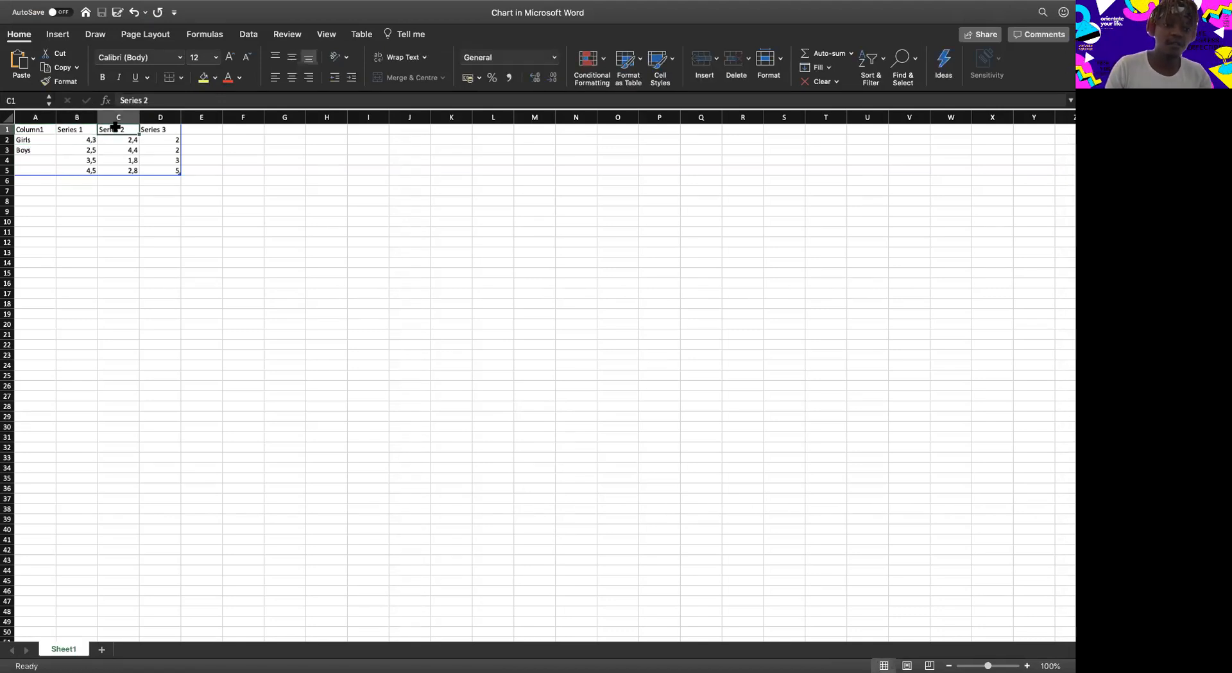
pyautogui.press('BackSpace')
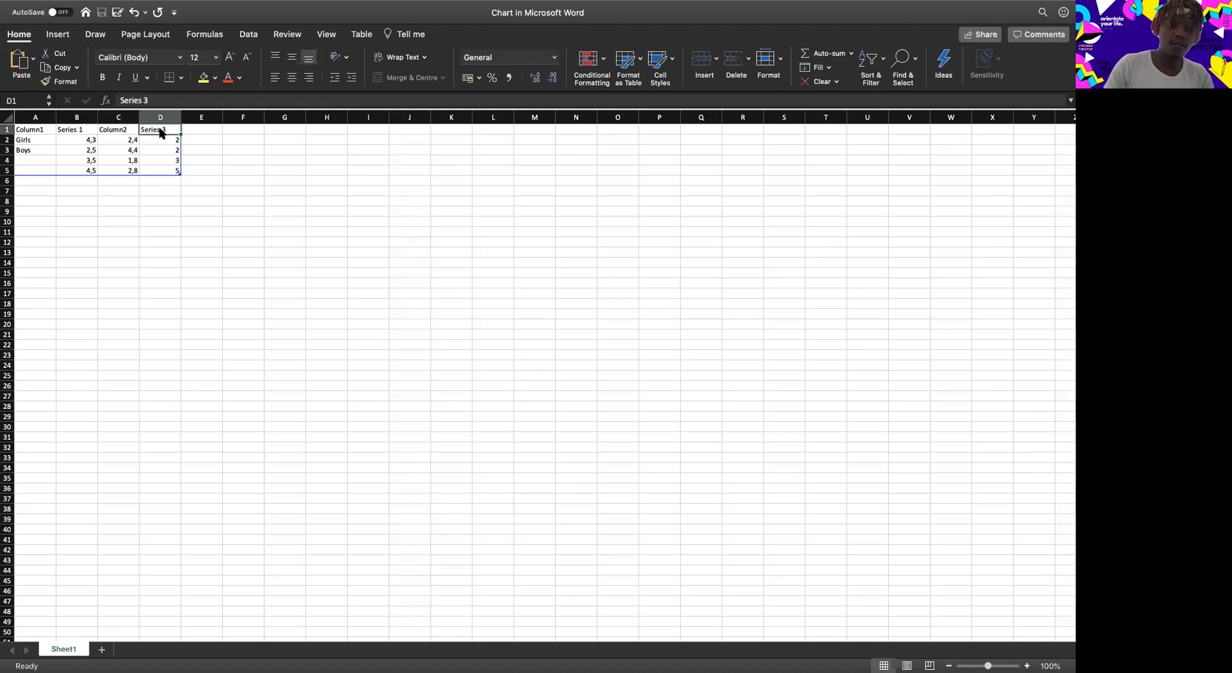
pyautogui.click(161, 130)
pyautogui.press('BackSpace')
pyautogui.click(84, 132)
pyautogui.press('BackSpace')
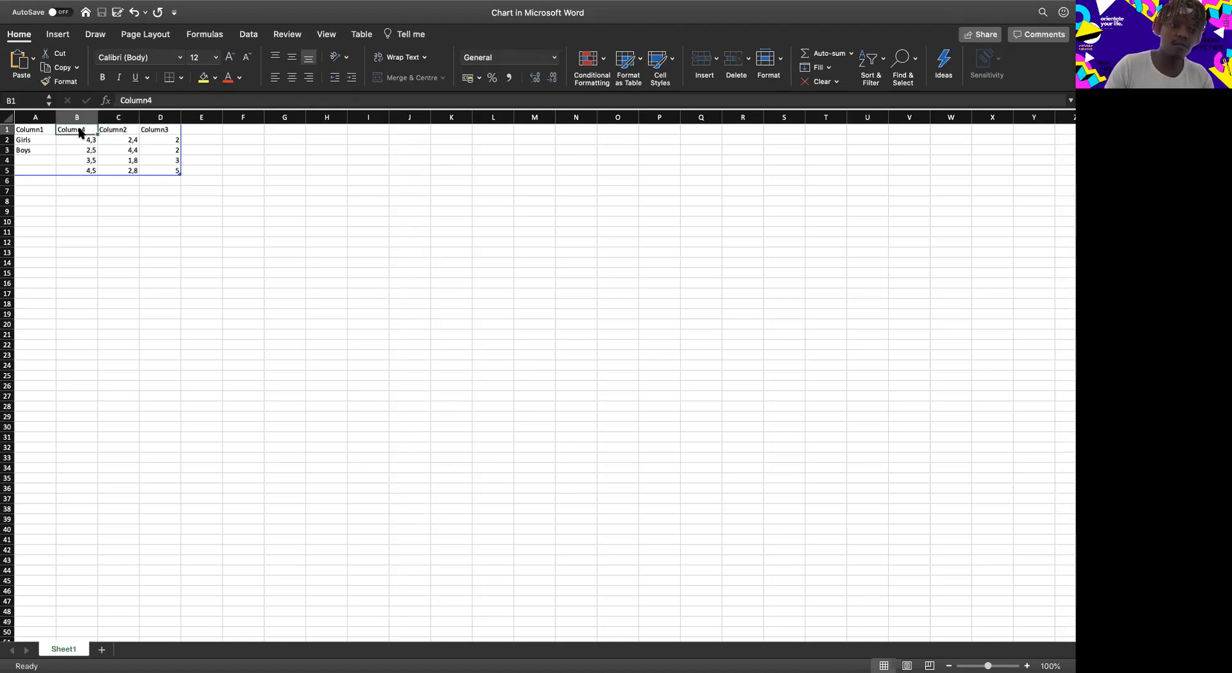
pyautogui.click(84, 138)
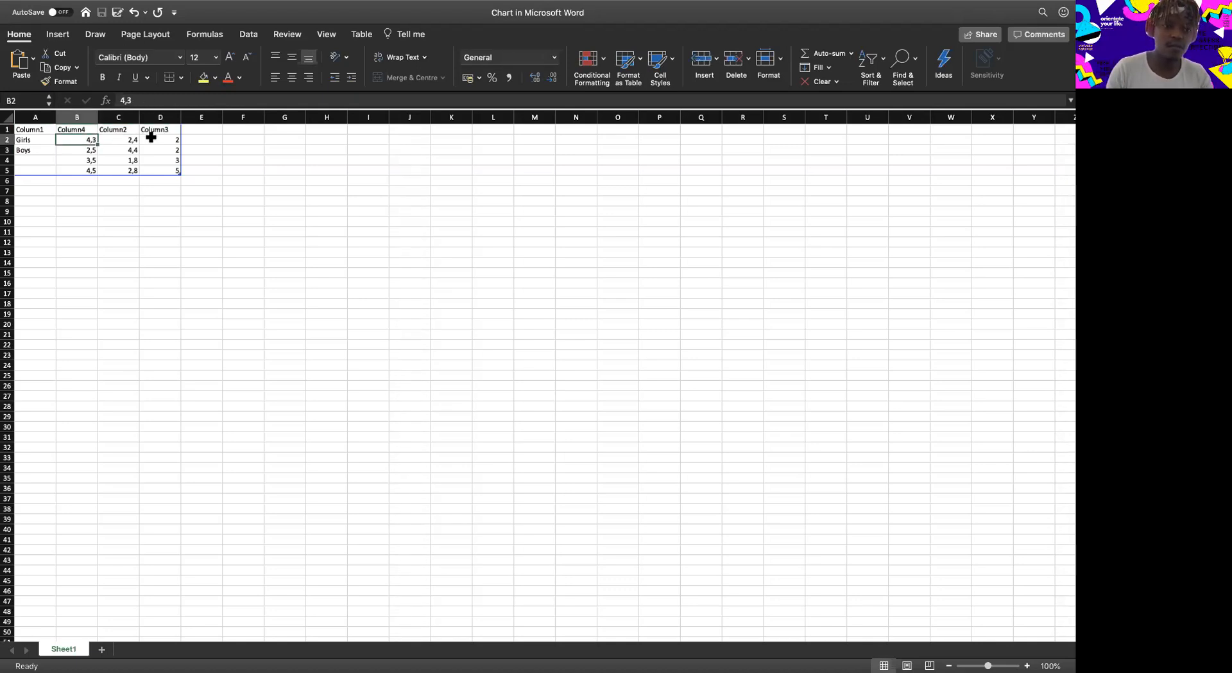
pyautogui.keyDown('shift'); pyautogui.click(151, 140); pyautogui.keyUp('shift')
pyautogui.keyDown('shift'); pyautogui.click(156, 167); pyautogui.keyUp('shift')
pyautogui.press('Delete')
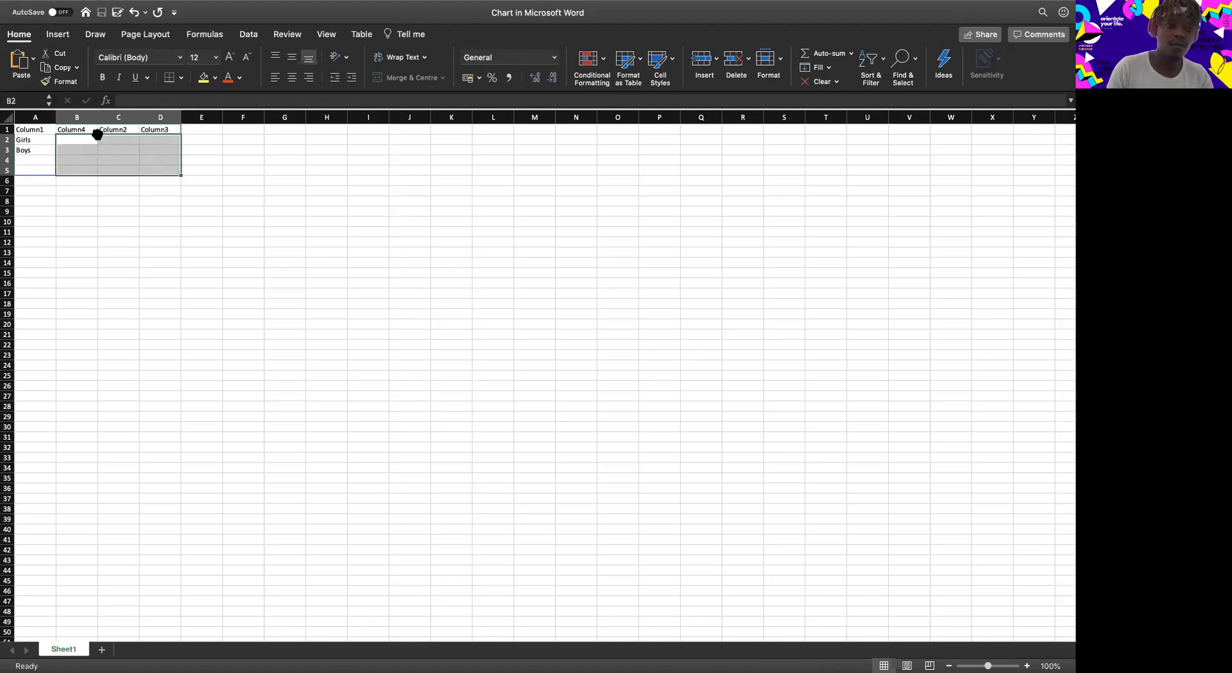
# Set the series headings in B1, C1 and D1 to Yes, No and Maybe.
pyautogui.click(90, 129)
pyautogui.doubleClick(90, 129)
pyautogui.press('BackSpace')
pyautogui.press('BackSpace')
pyautogui.press('BackSpace')
pyautogui.press('BackSpace')
pyautogui.press('BackSpace')
pyautogui.press('BackSpace')
pyautogui.press('BackSpace')
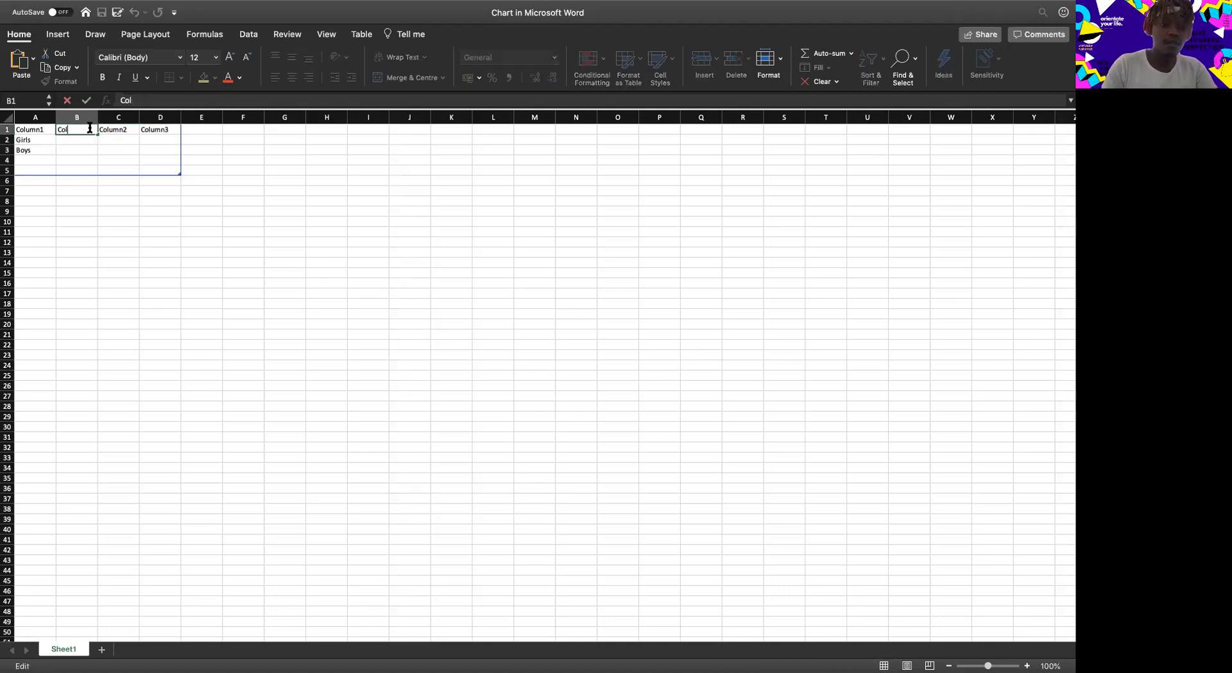
pyautogui.write('Yes')
pyautogui.click(118, 130)
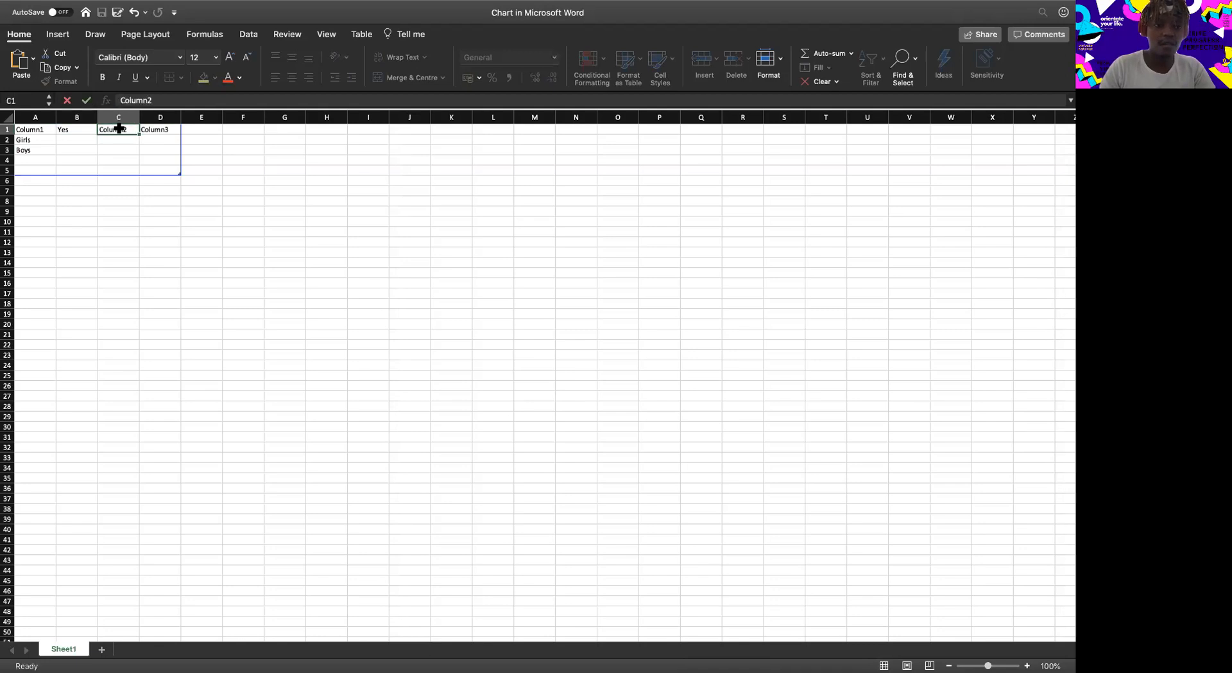
pyautogui.write('No')
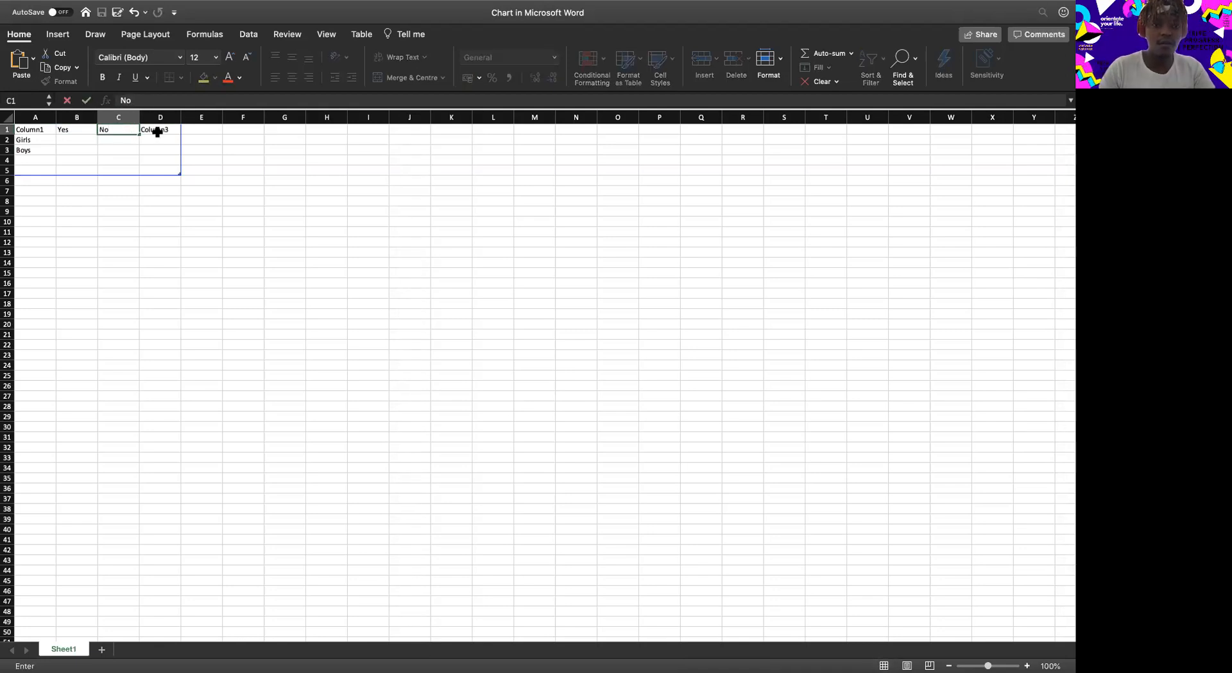
pyautogui.click(157, 132)
pyautogui.write('May')
pyautogui.click(157, 286)
# Enter 1, 2 and 3 as the Girls values for Yes, No and Maybe in B2:D2.
pyautogui.click(74, 142)
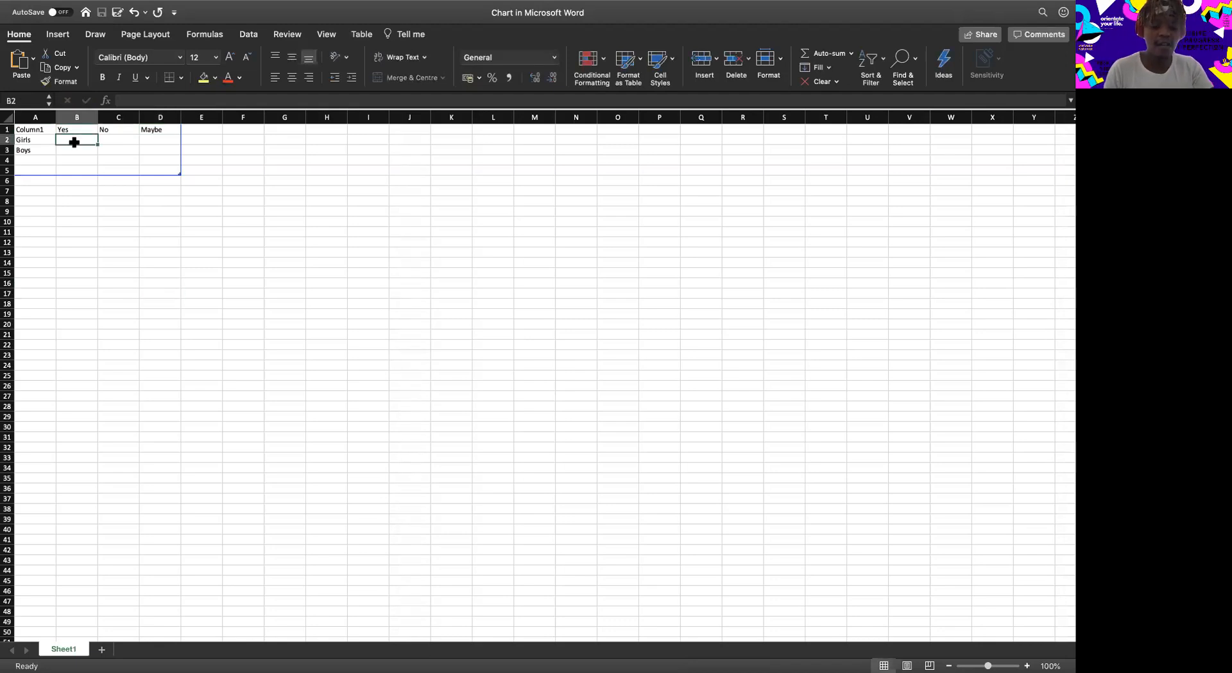
pyautogui.write('1')
pyautogui.click(101, 139)
pyautogui.write('2')
pyautogui.click(164, 139)
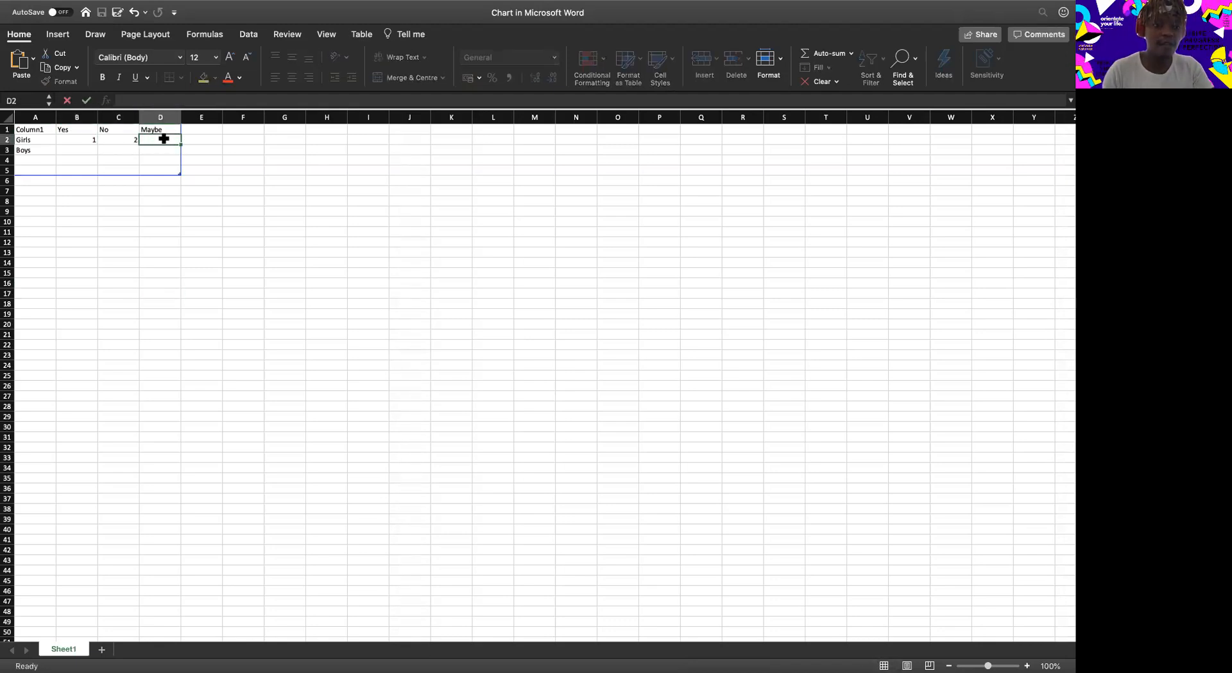
pyautogui.write('3')
# Enter 6, 7 and 9 as the Boys values for Yes, No and Maybe in B3:D3.
pyautogui.click(88, 150)
pyautogui.write('6')
pyautogui.click(122, 150)
pyautogui.write('7')
pyautogui.click(171, 151)
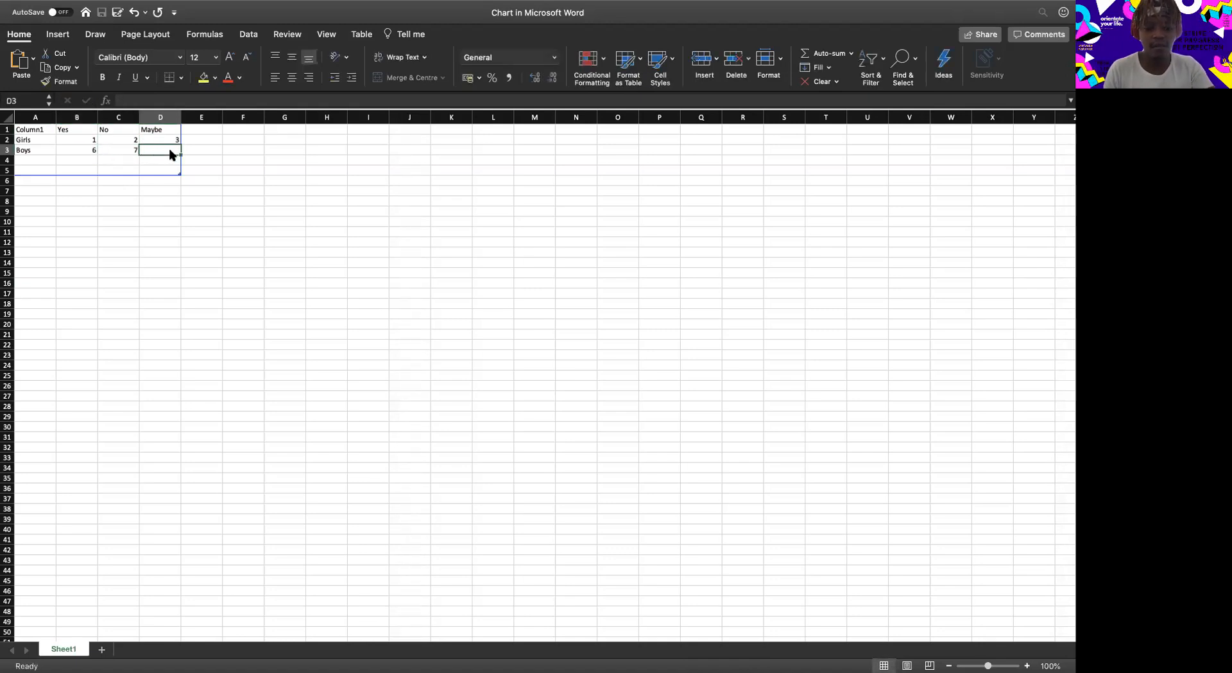
pyautogui.write('9')
pyautogui.click(230, 303)
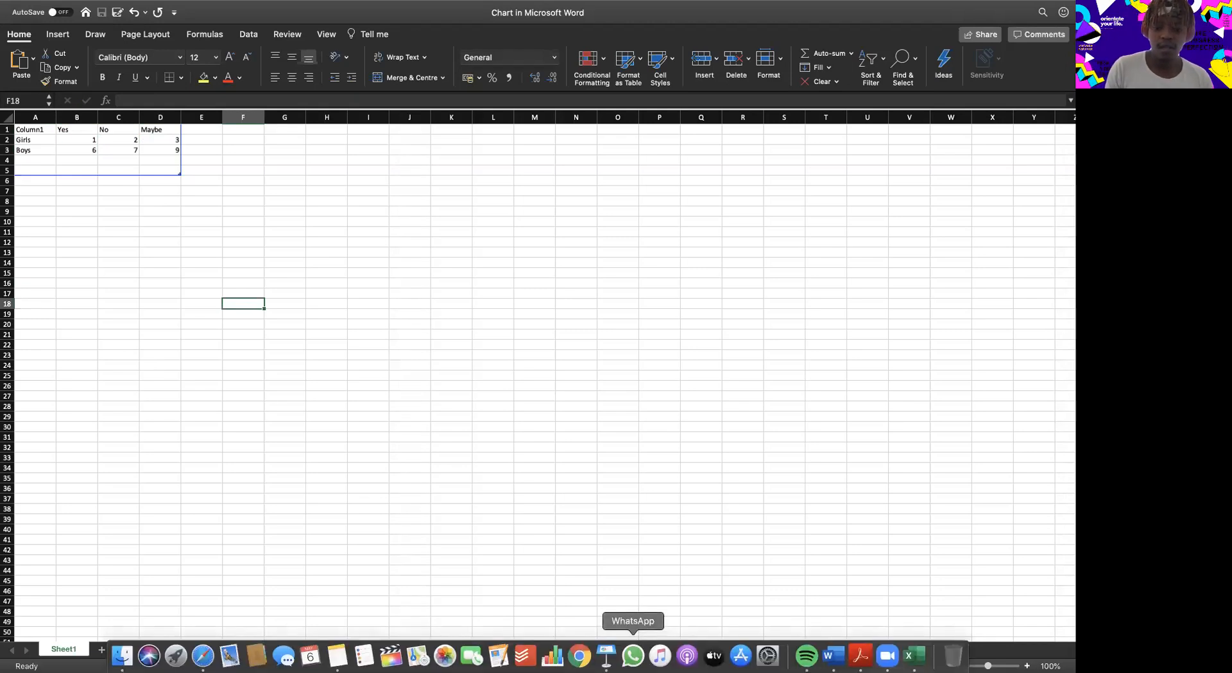
# Check the updated chart in the Word document and switch to the SurveyMonkey results in Safari.
pyautogui.click(834, 655)
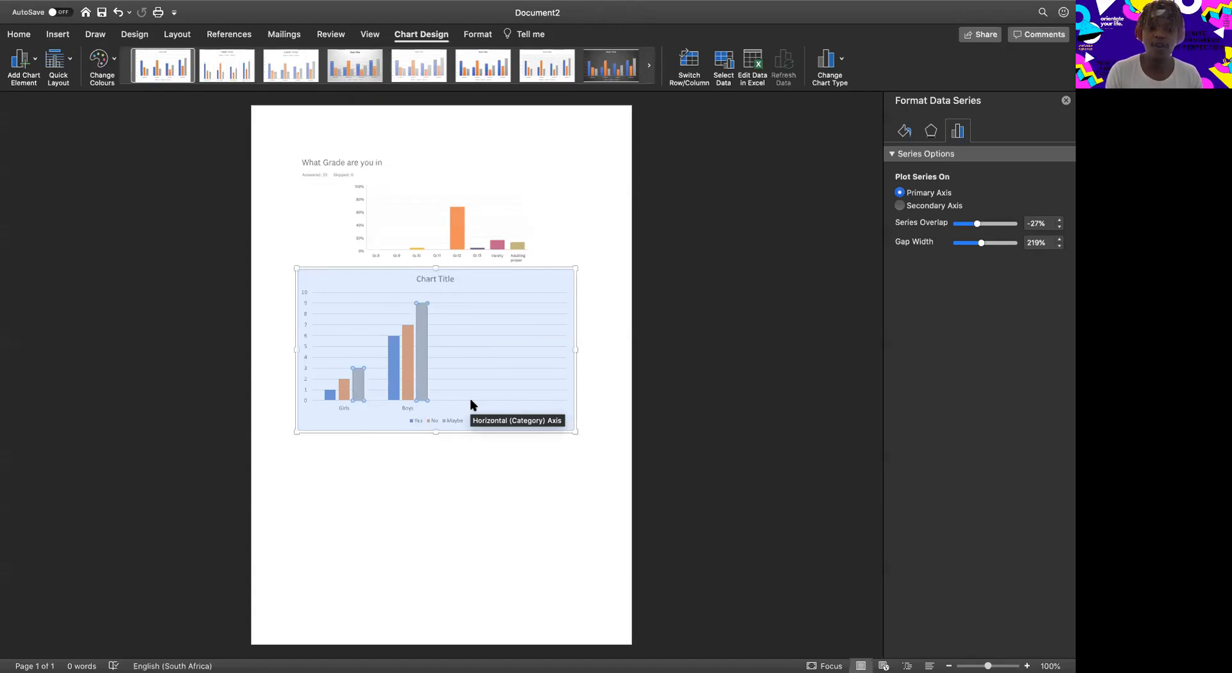
pyautogui.hotkey('ctrl', 'Up')
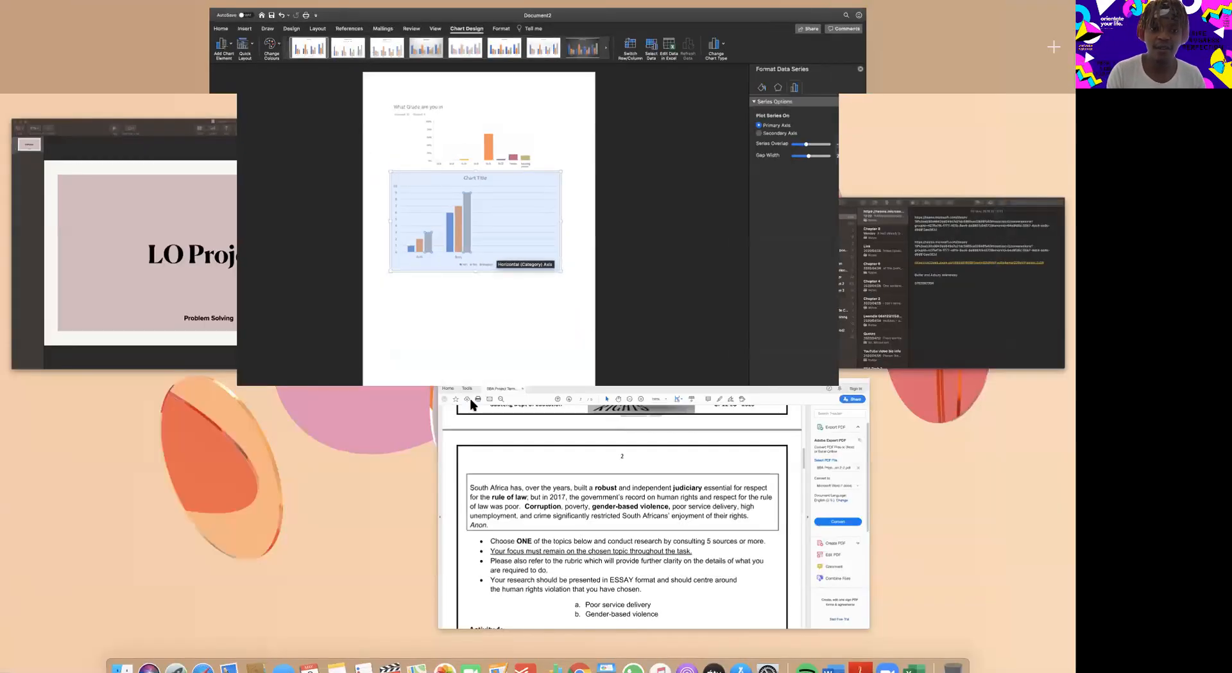
pyautogui.hotkey('ctrl', 'Up')
pyautogui.hotkey('ctrl', 'Up')
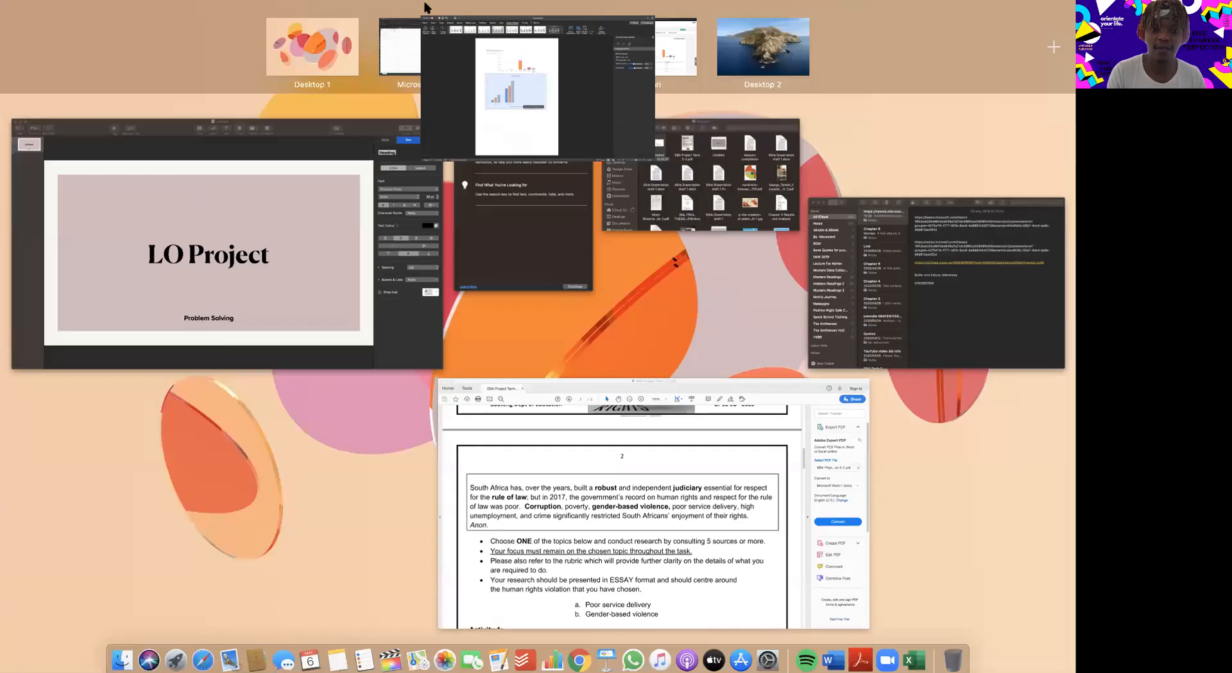
pyautogui.click(656, 55)
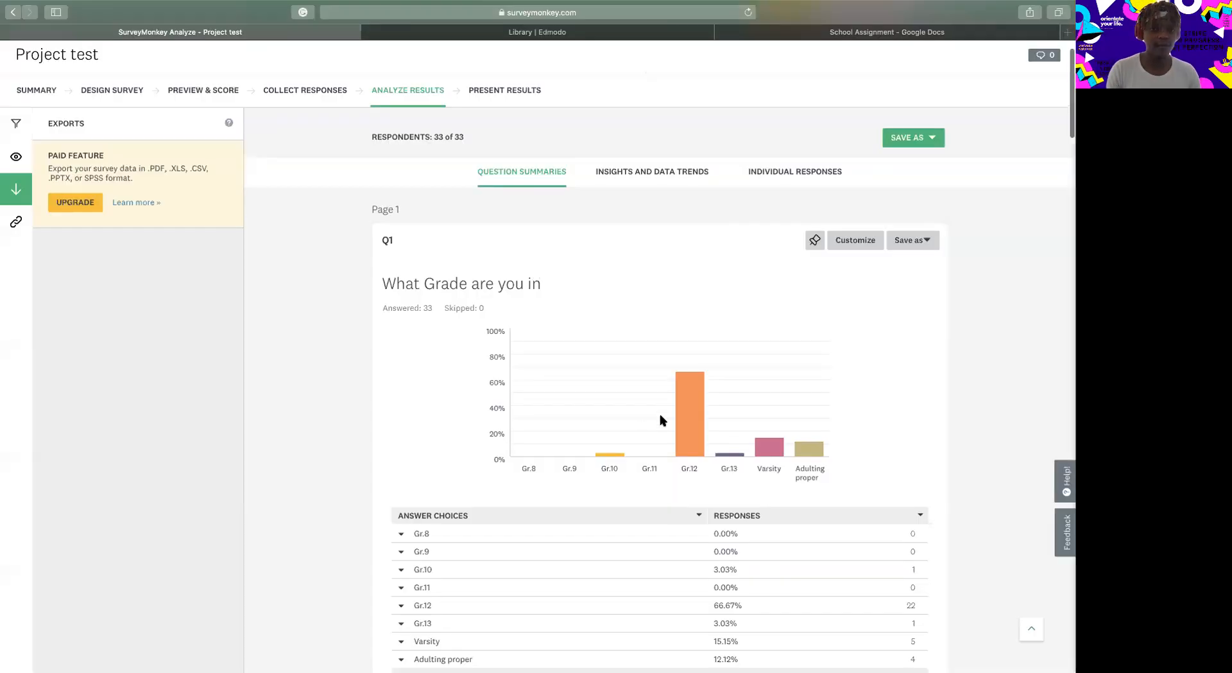
# Preview the Q2 gender chart as a vertical bar chart and as a stacked vertical bar chart.
pyautogui.scroll(-5, 663, 421)
pyautogui.scroll(-3, 663, 420)
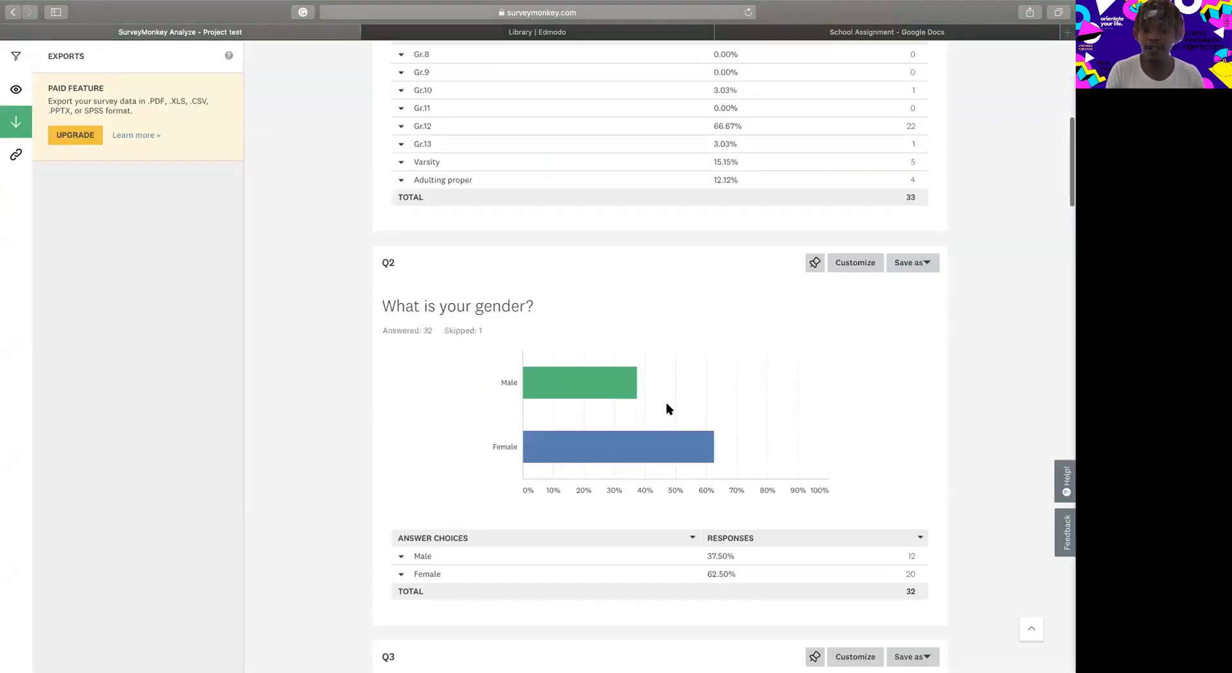
pyautogui.click(861, 269)
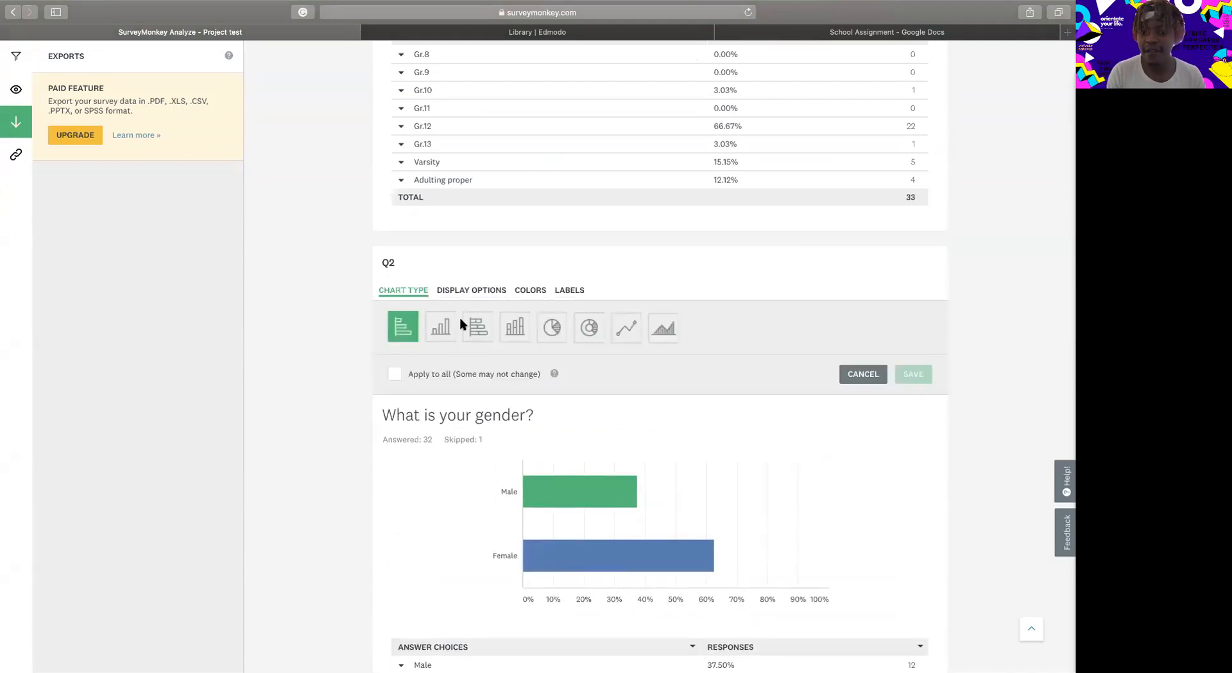
pyautogui.click(444, 331)
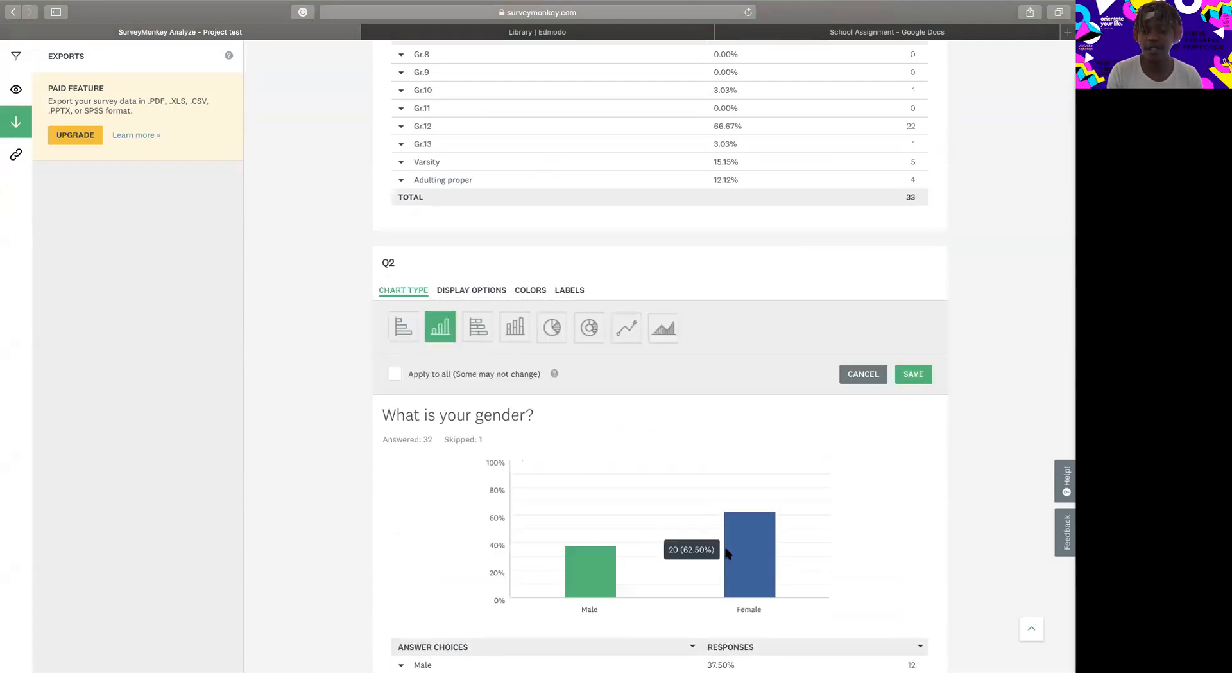
pyautogui.scroll(-2, 726, 514)
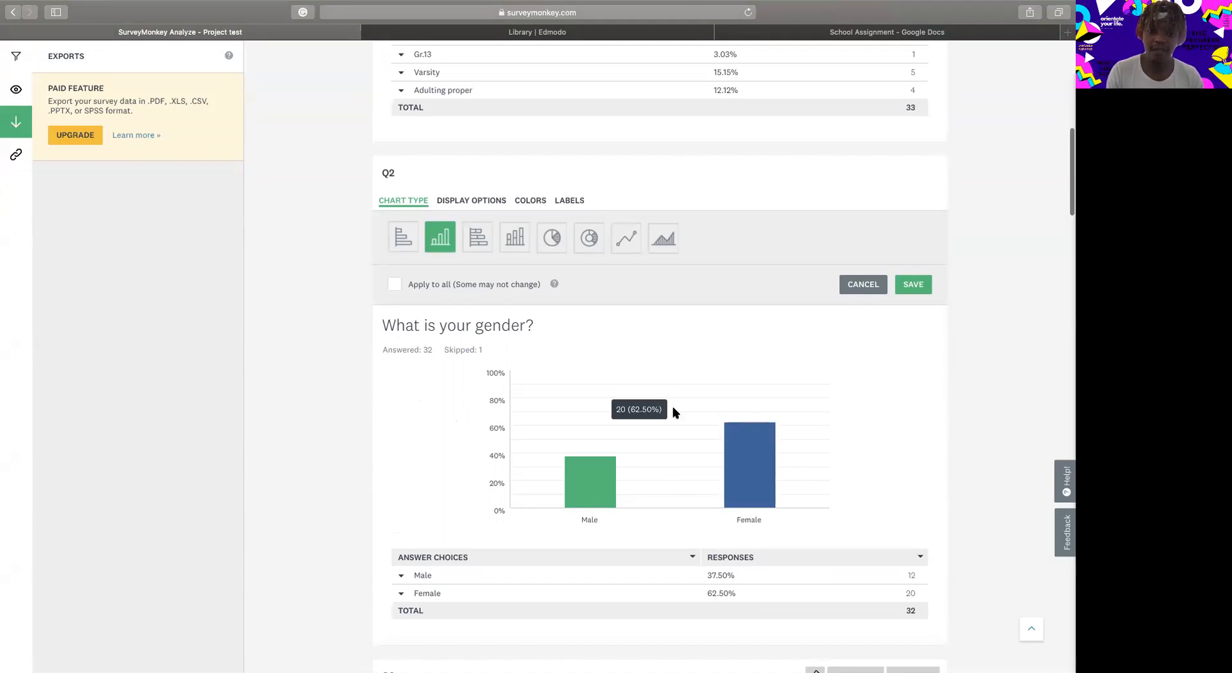
pyautogui.click(523, 237)
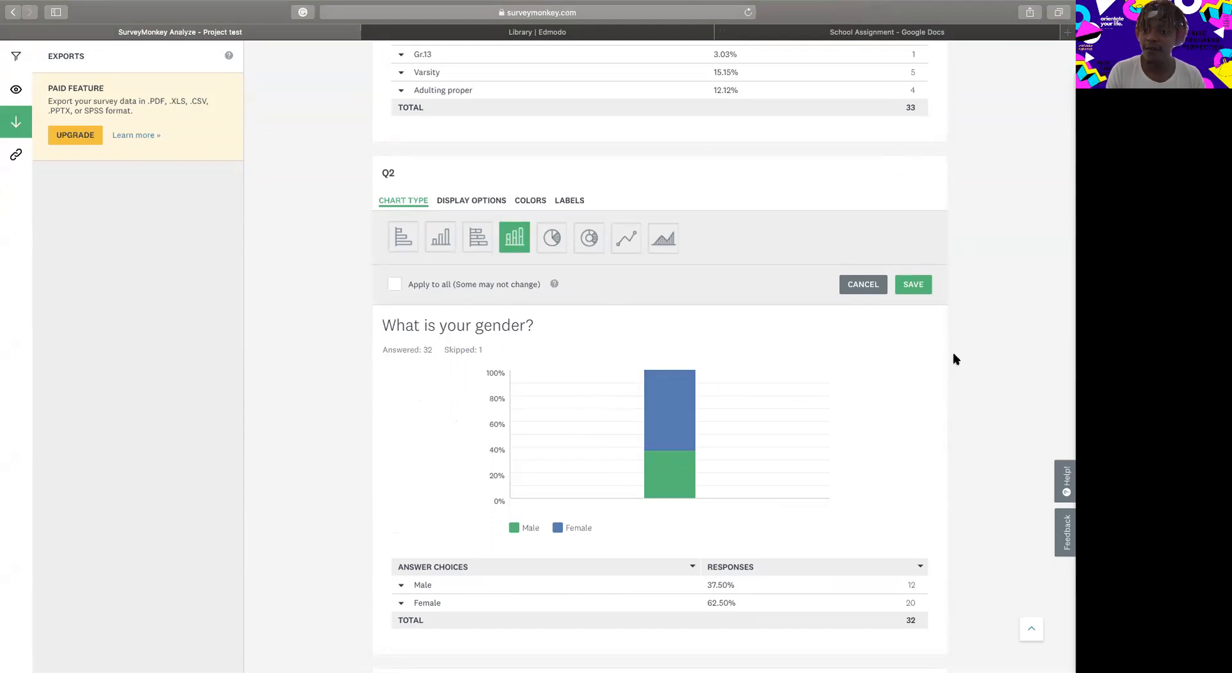
# Switch to the School Assignment document in Google Docs and add a blank line after the last reference.
pyautogui.click(813, 36)
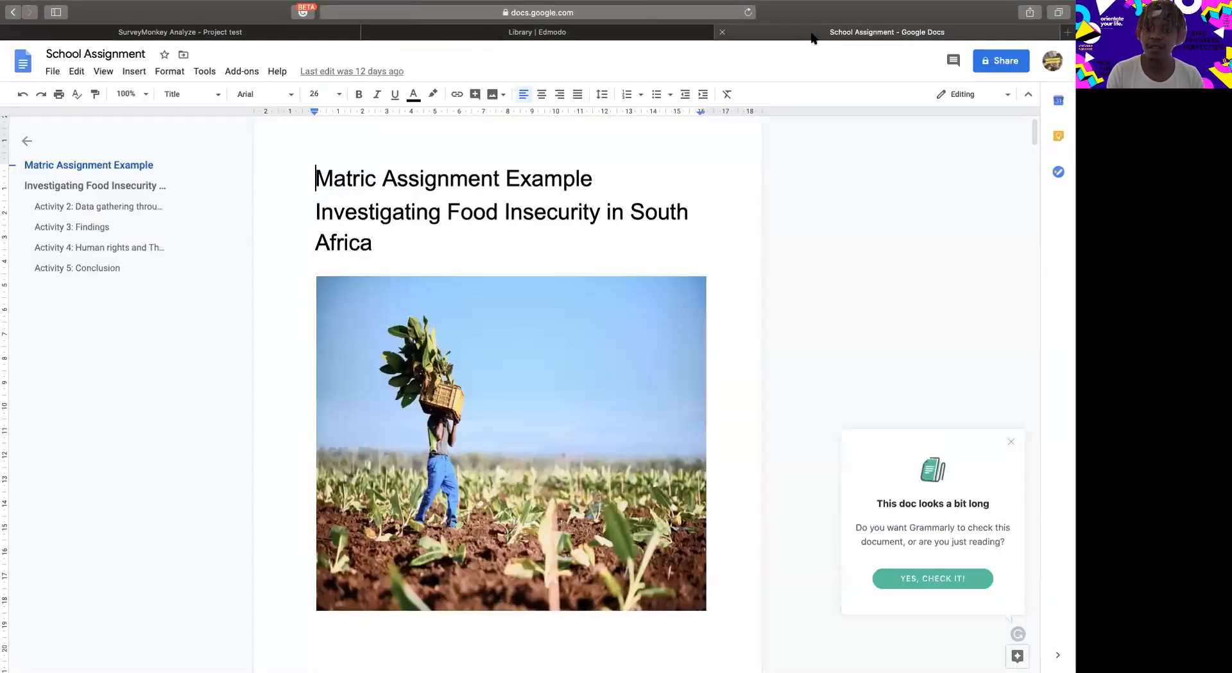
pyautogui.scroll(-15, 586, 400)
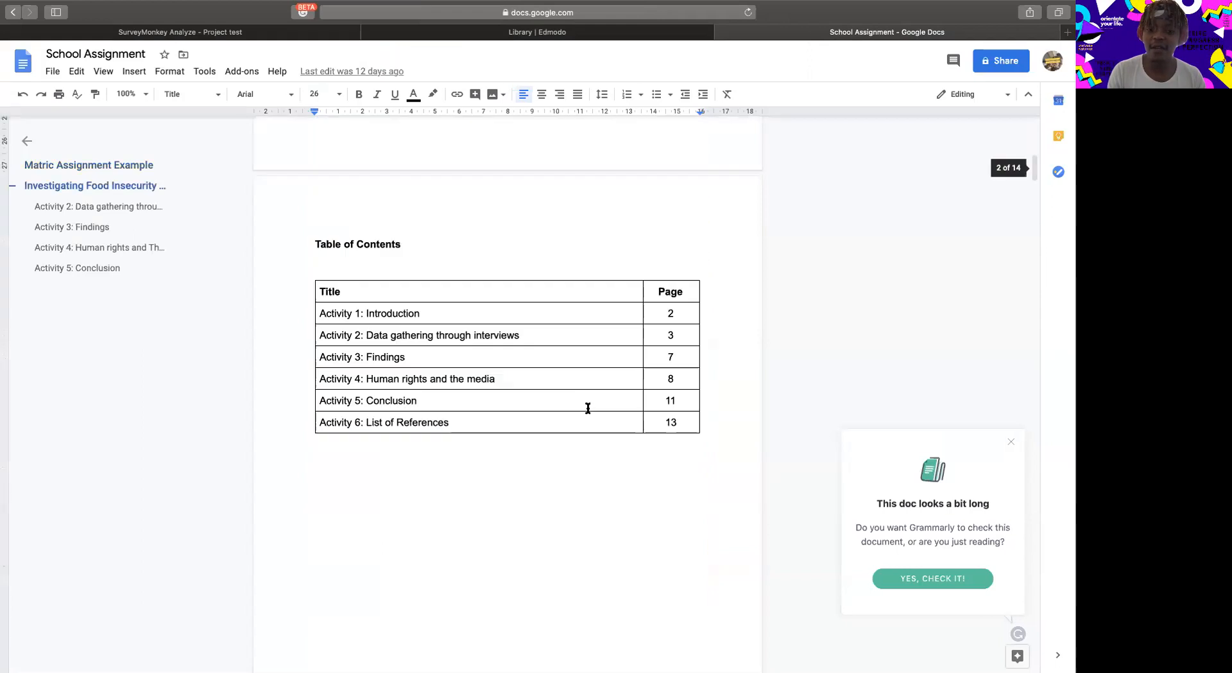
pyautogui.scroll(-10, 588, 408)
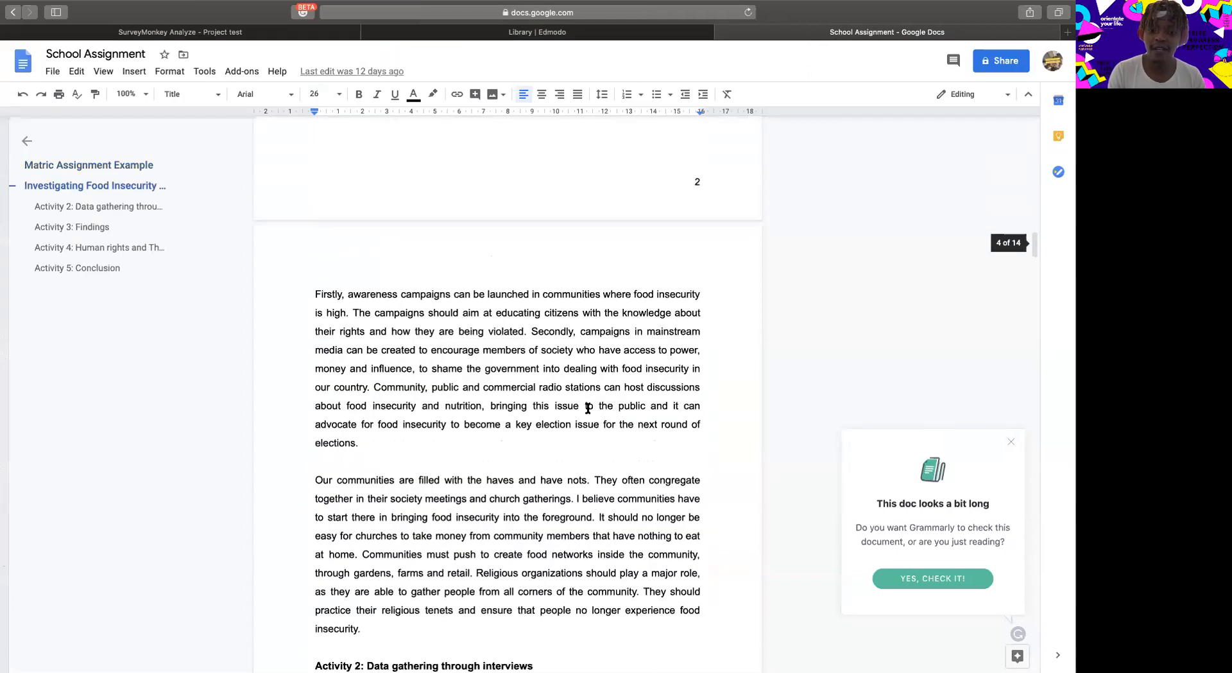
pyautogui.scroll(-10, 588, 408)
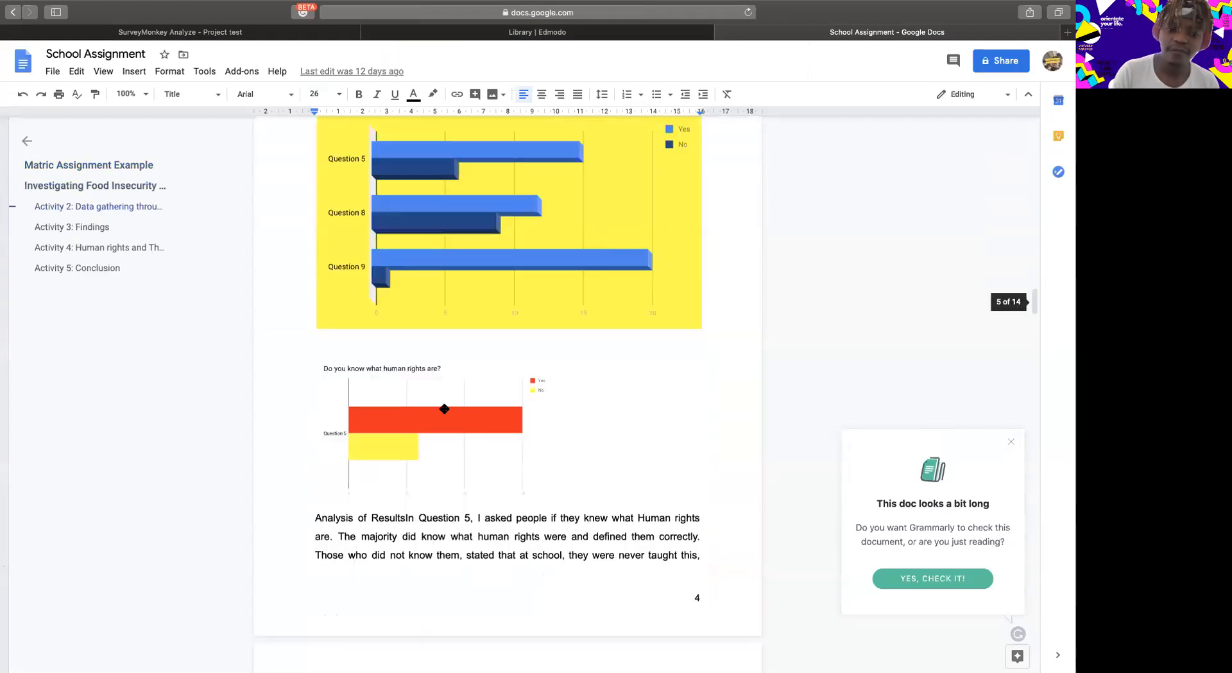
pyautogui.scroll(-20, 444, 407)
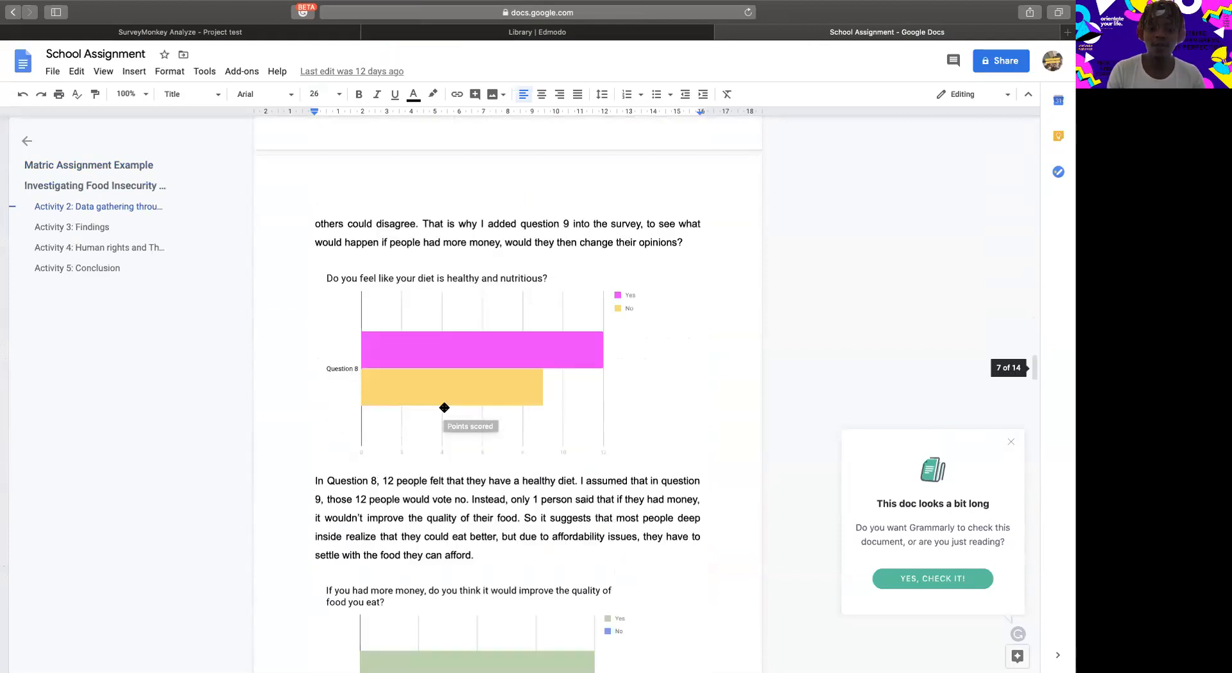
pyautogui.scroll(-20, 444, 407)
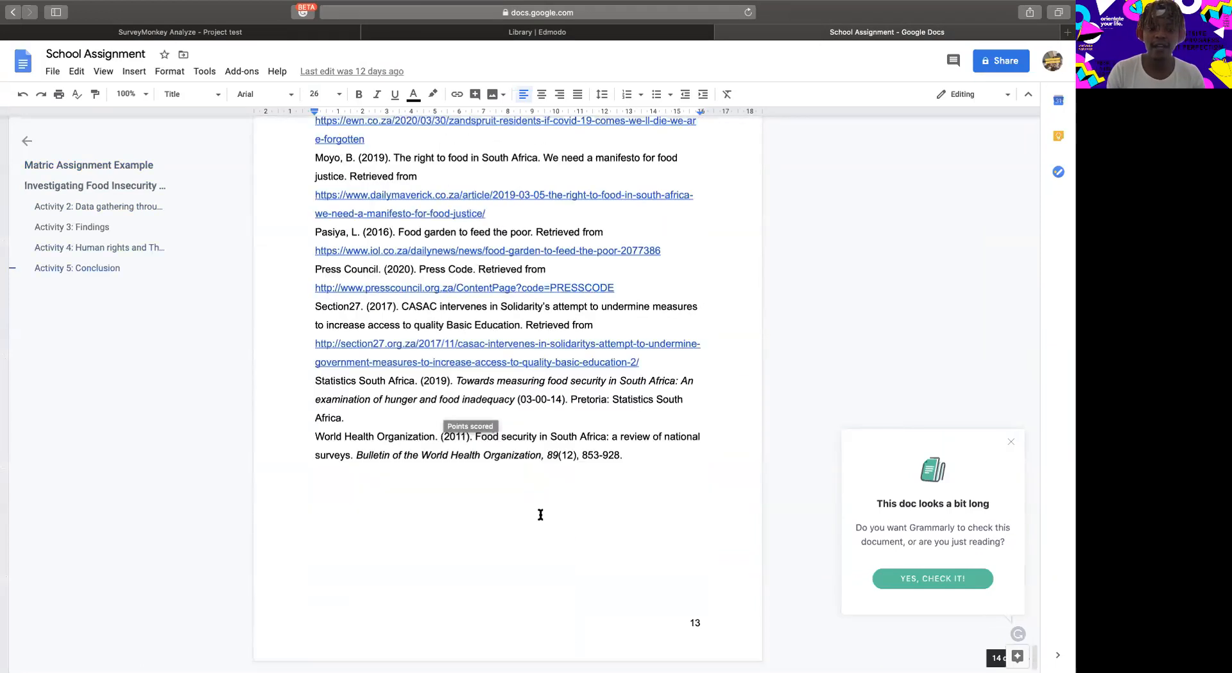
pyautogui.click(647, 490)
pyautogui.press('Return')
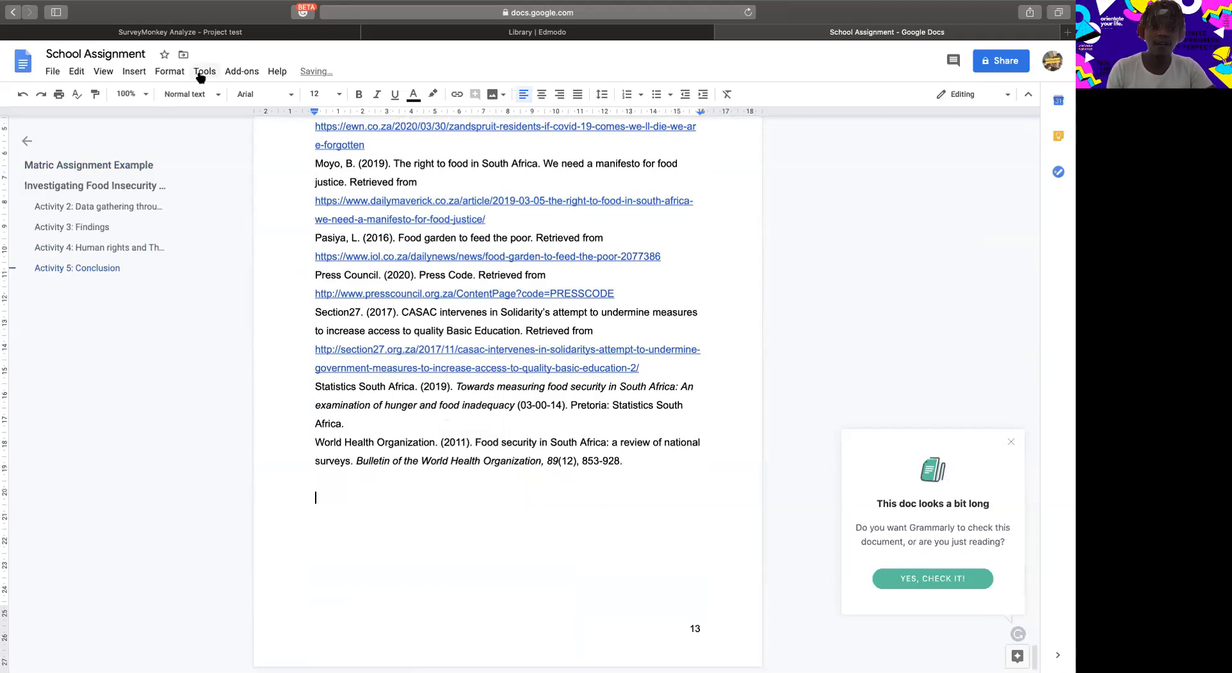
# Insert a bar chart on the new line at the end of the document.
pyautogui.click(134, 70)
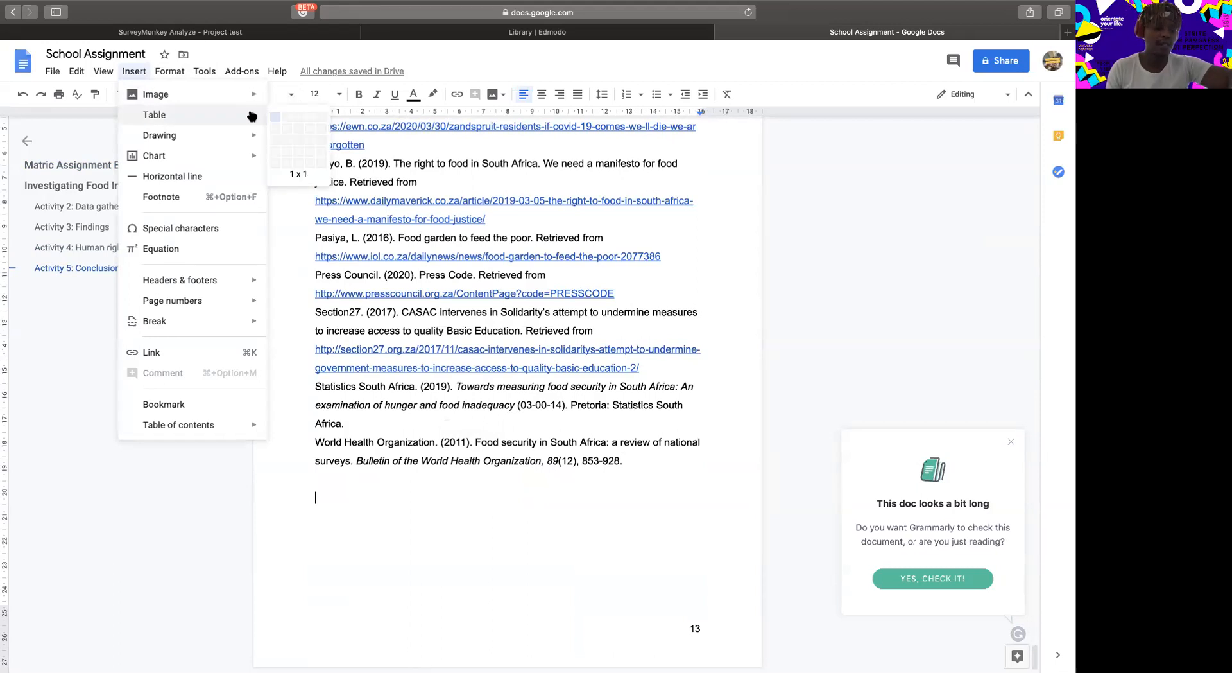
pyautogui.moveTo(204, 161)
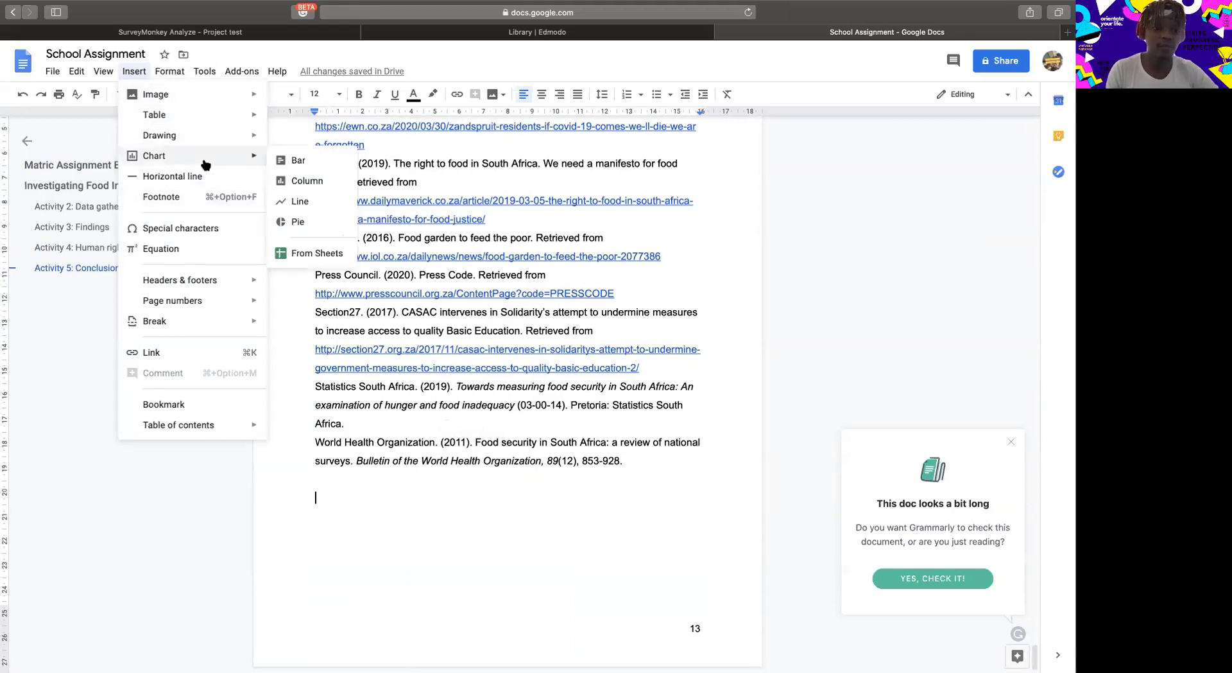
pyautogui.click(301, 161)
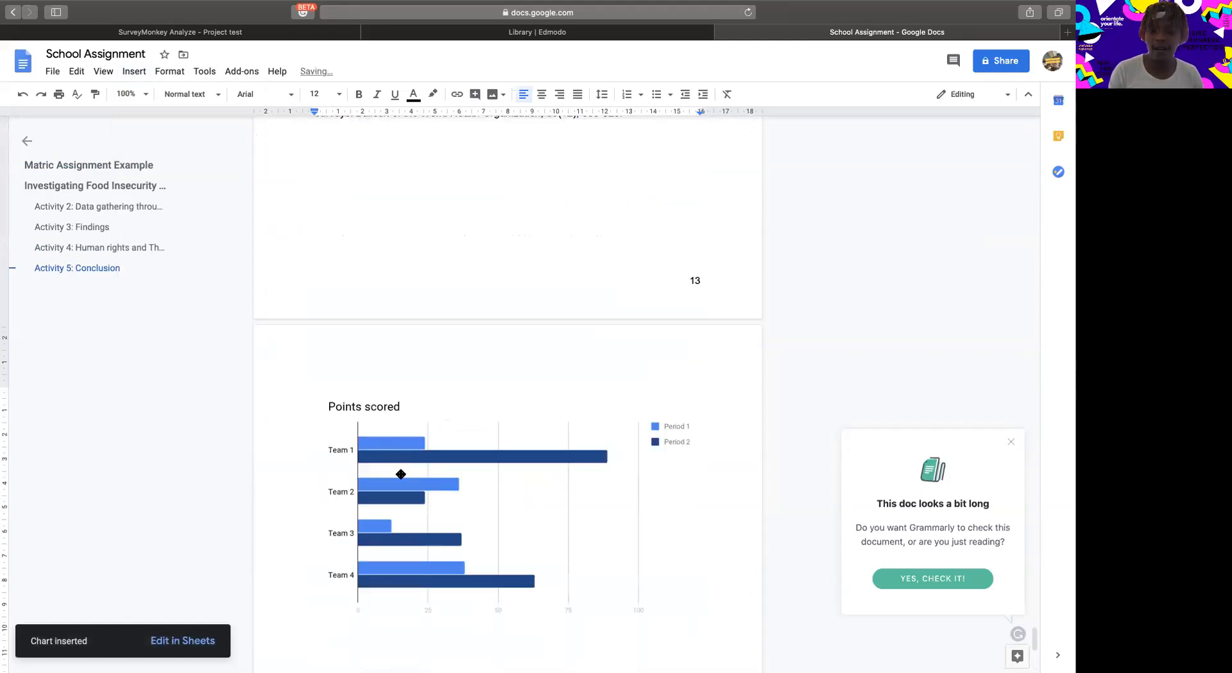
# Open the source spreadsheet of the inserted bar chart in Google Sheets.
pyautogui.click(401, 473)
pyautogui.doubleClick(398, 458)
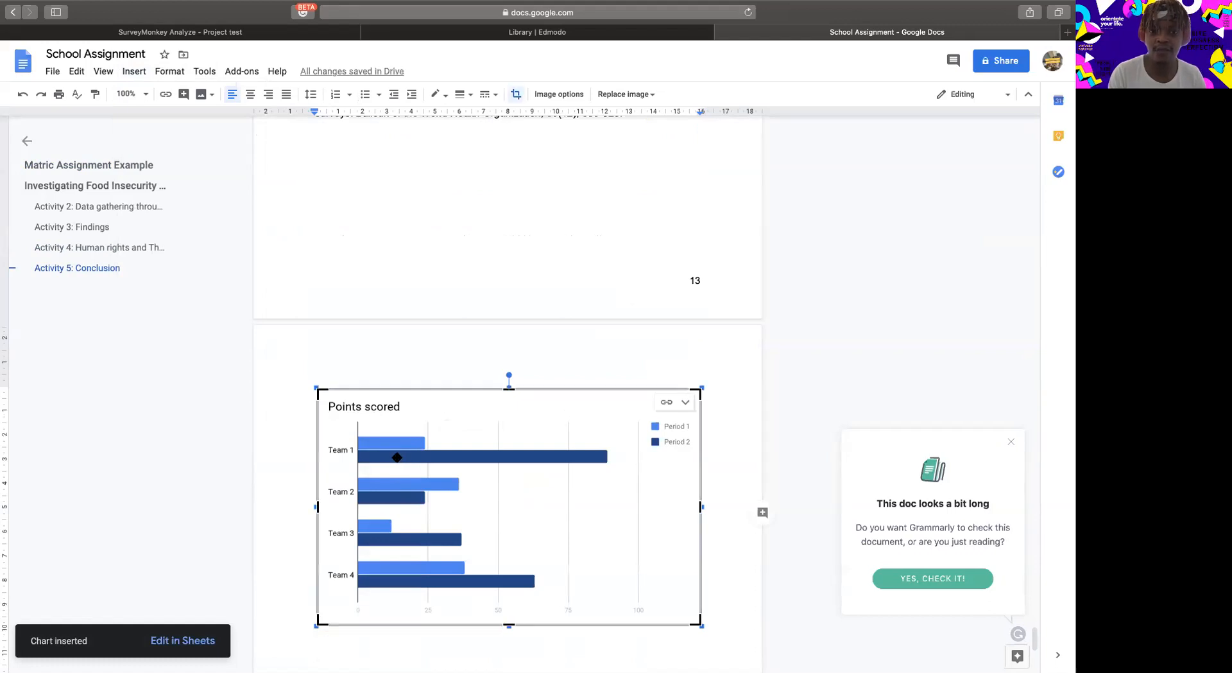
pyautogui.click(685, 404)
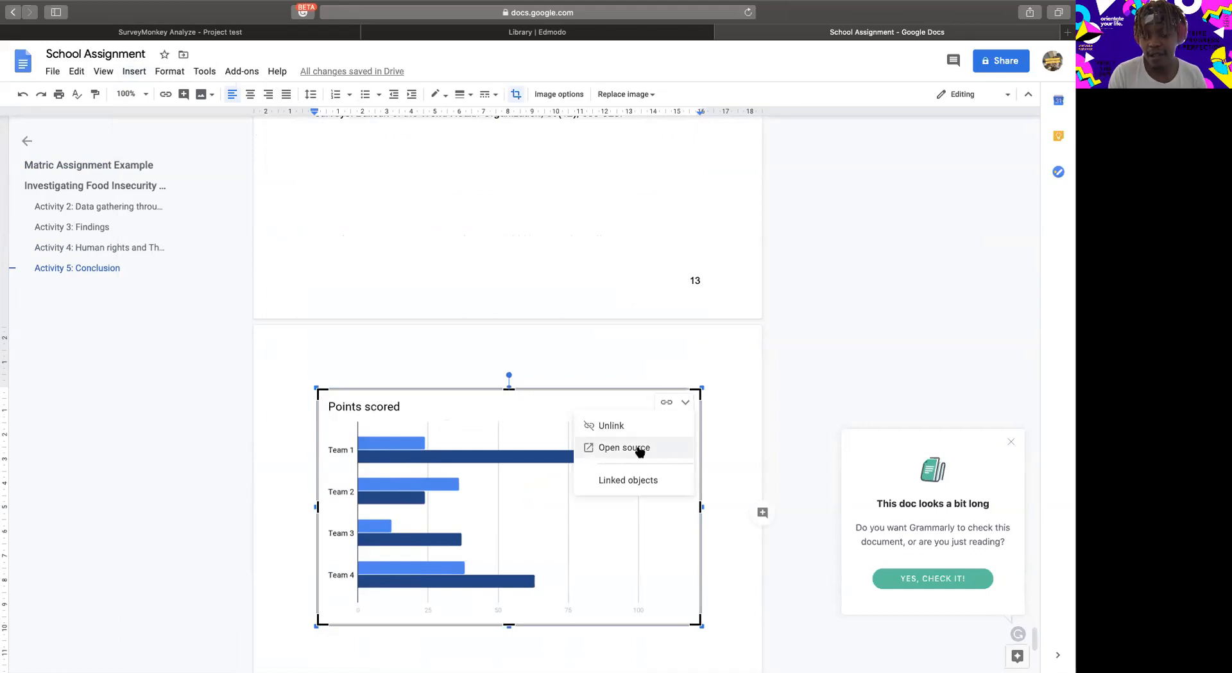
pyautogui.click(640, 448)
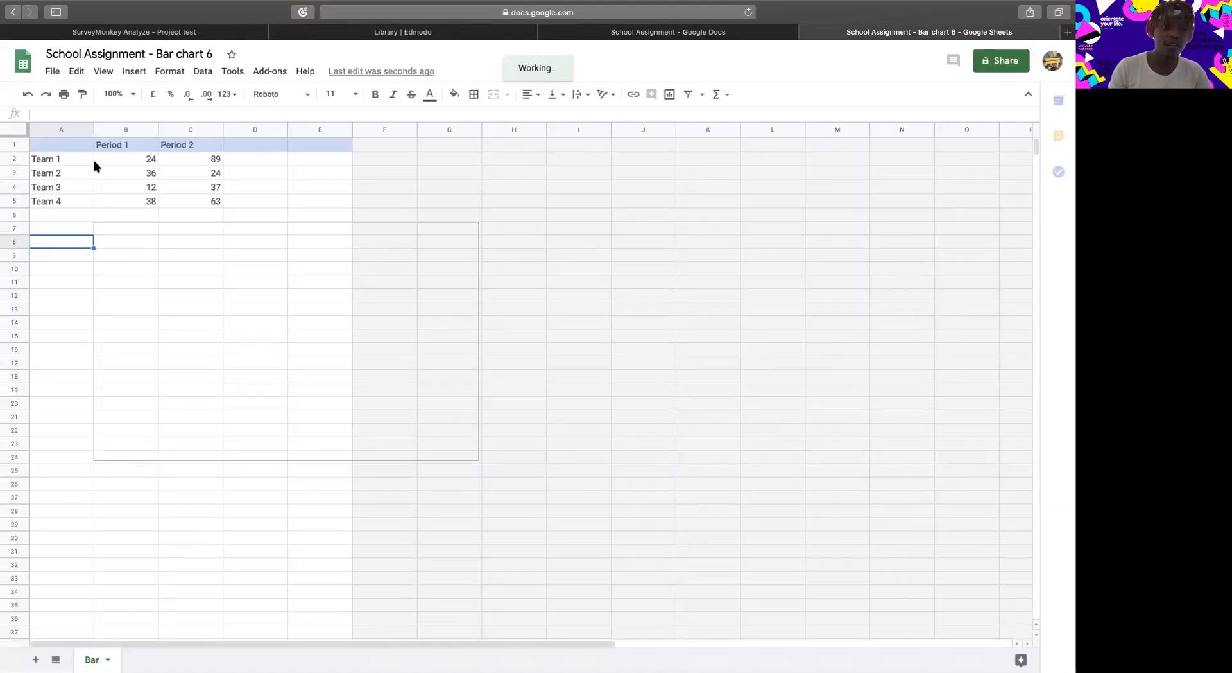
# Rename the Team 1 and Team 2 row labels in A2 and A3 to Girls and Boys.
pyautogui.click(67, 162)
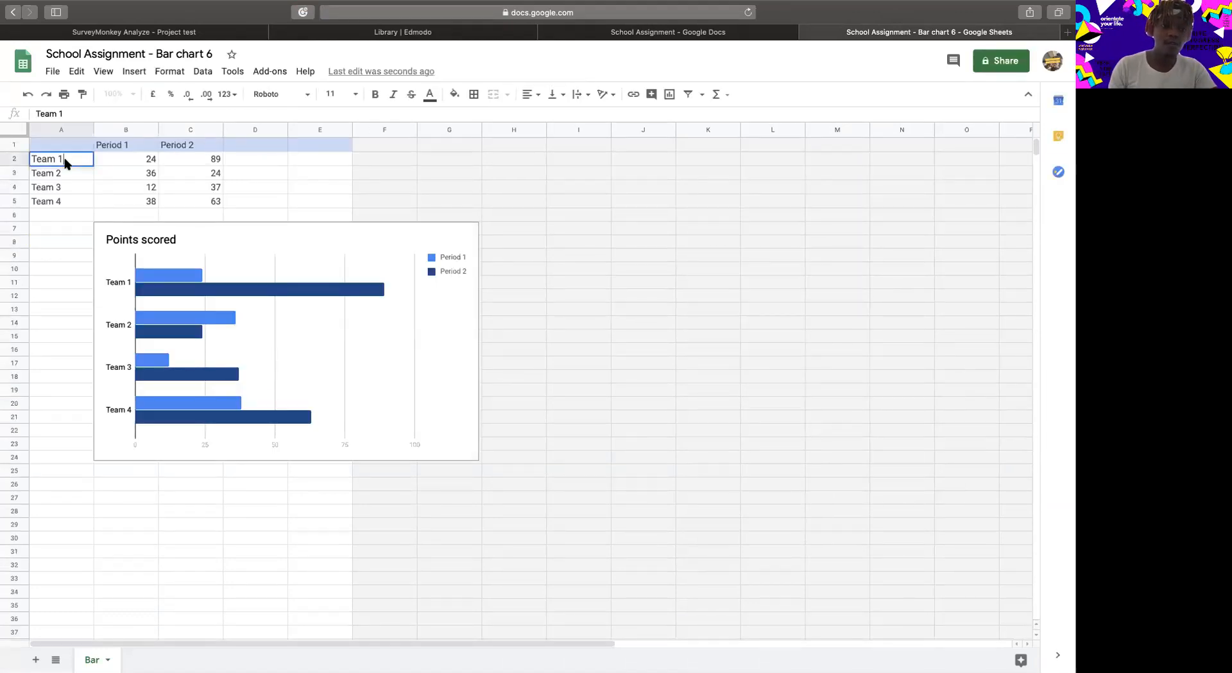
pyautogui.write('Girls')
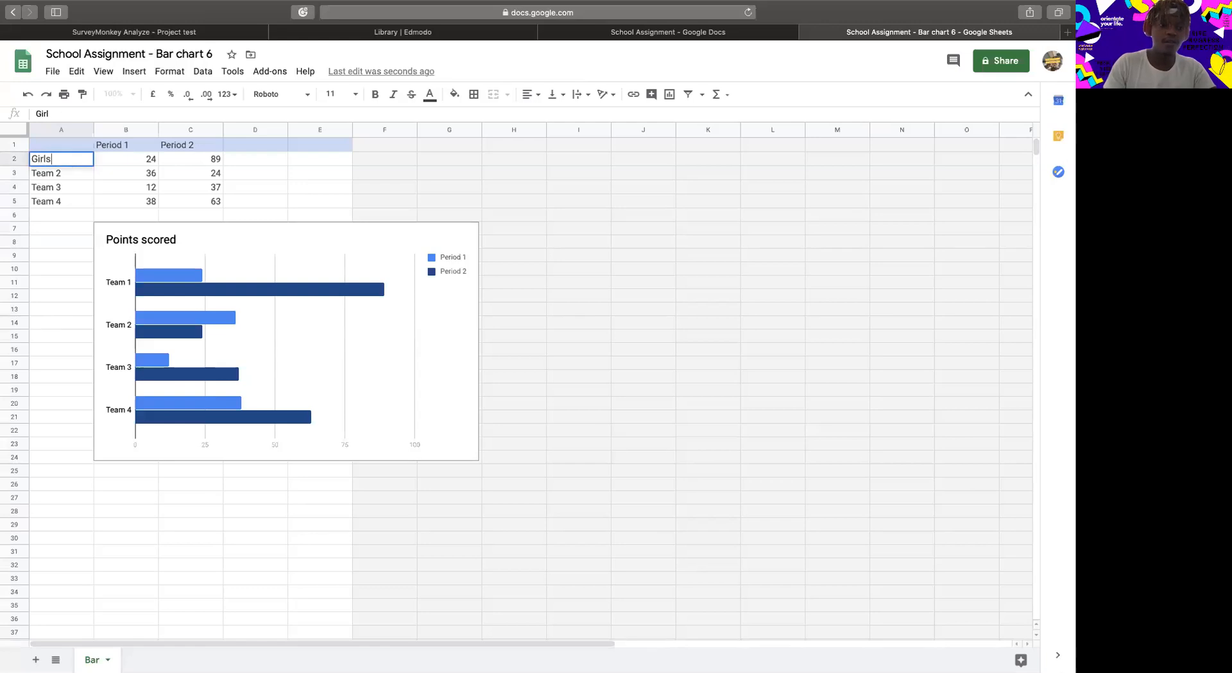
pyautogui.doubleClick(81, 172)
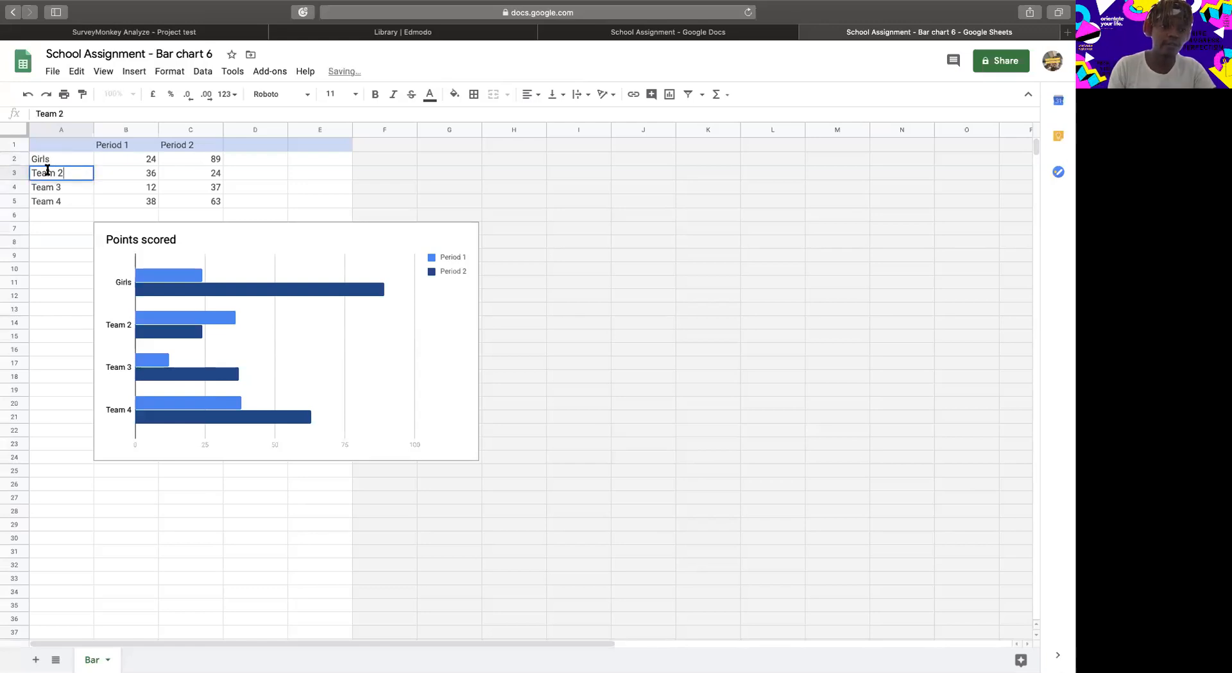
pyautogui.moveTo(47, 170); pyautogui.dragTo(3, 172)
pyautogui.write('B')
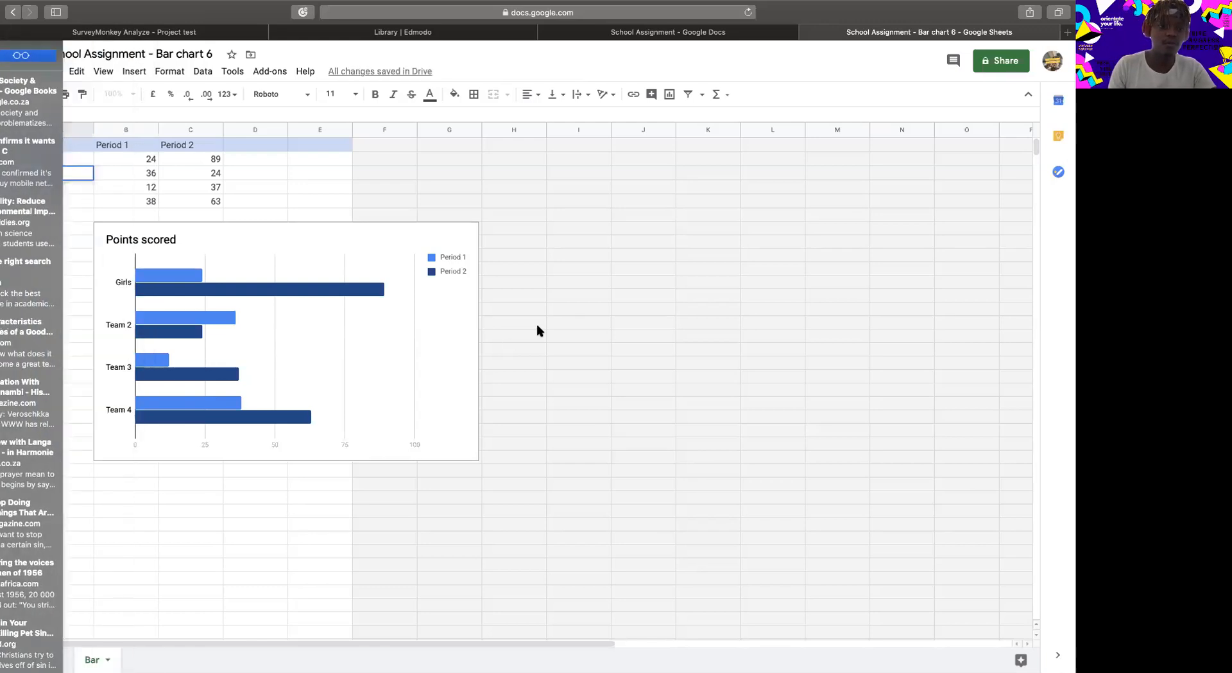
pyautogui.write('oy')
pyautogui.click(72, 188)
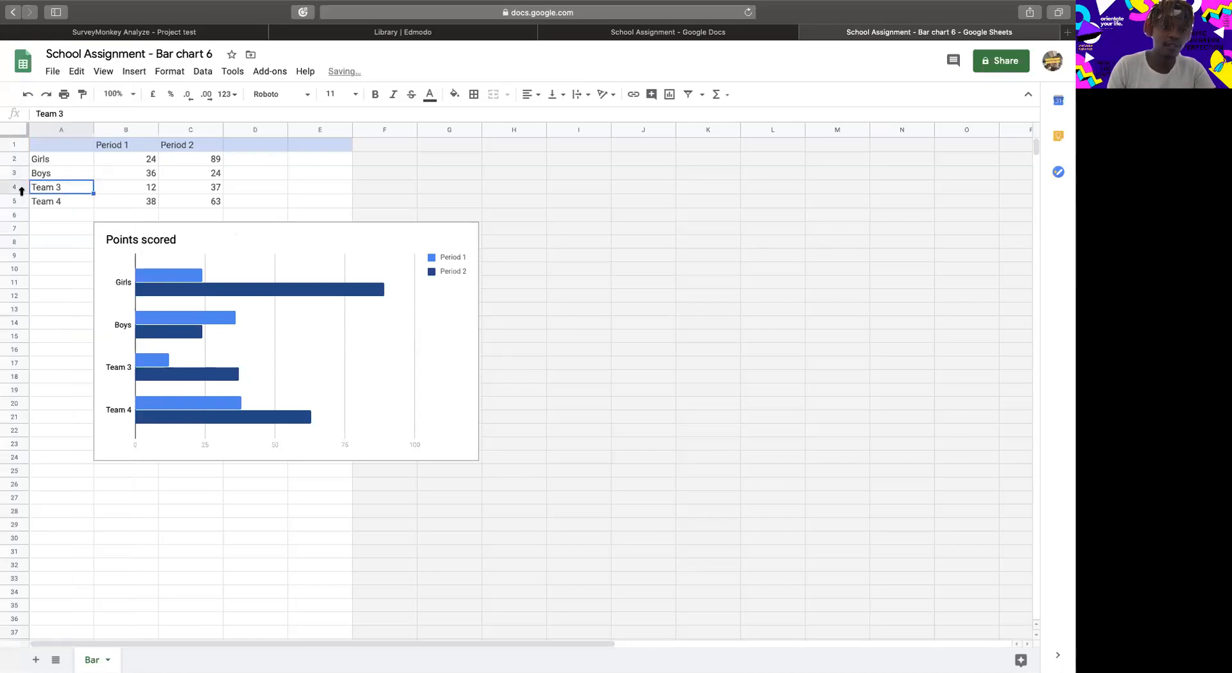
pyautogui.click(17, 186)
pyautogui.keyDown('shift'); pyautogui.click(205, 201); pyautogui.keyUp('shift')
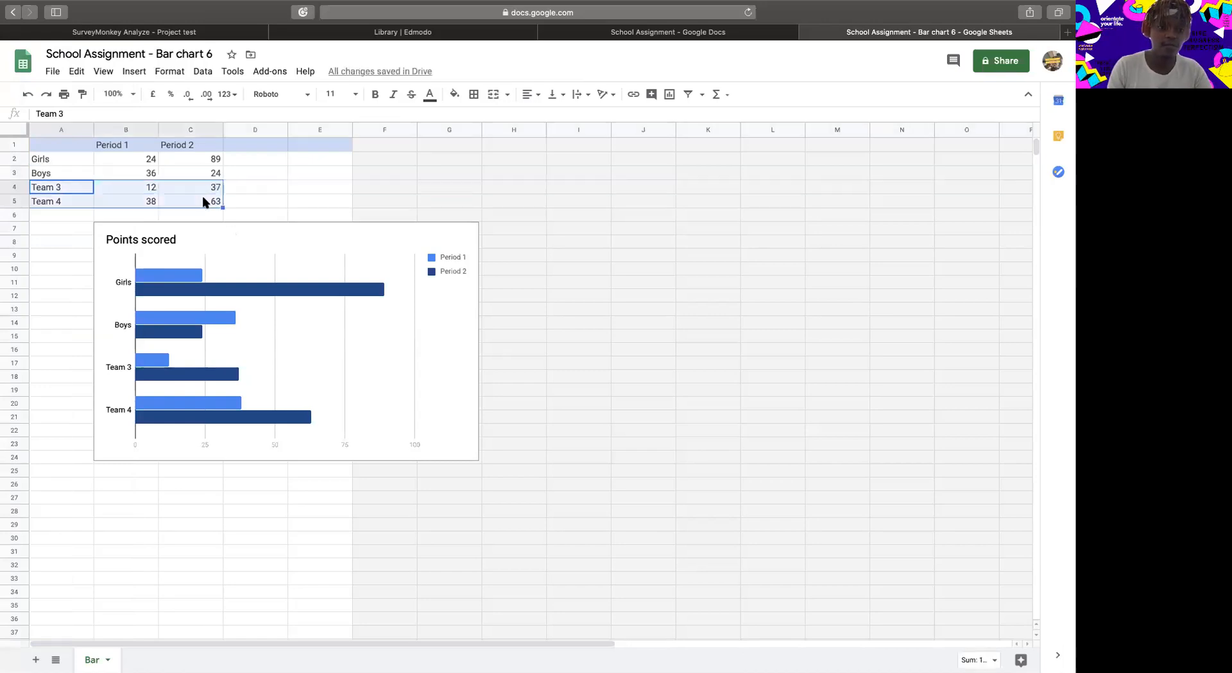
pyautogui.rightClick(220, 192)
pyautogui.click(255, 193)
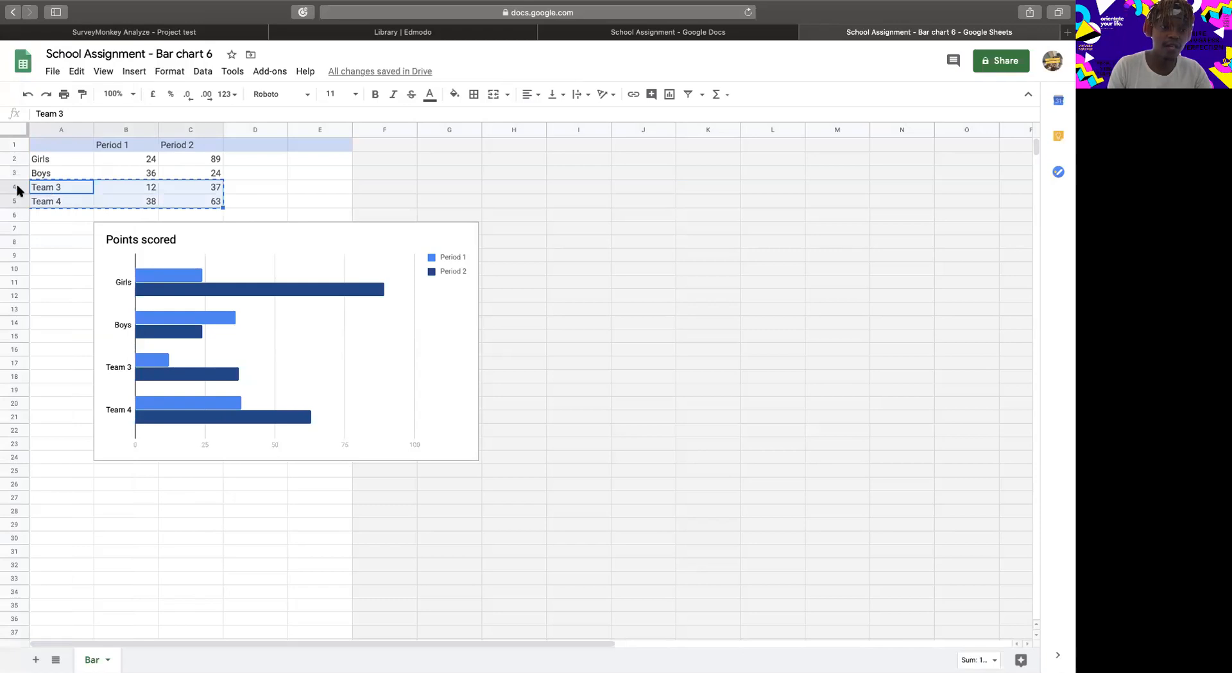
# Clear the Team 3 and Team 4 labels and their values from A4:C5.
pyautogui.click(192, 199)
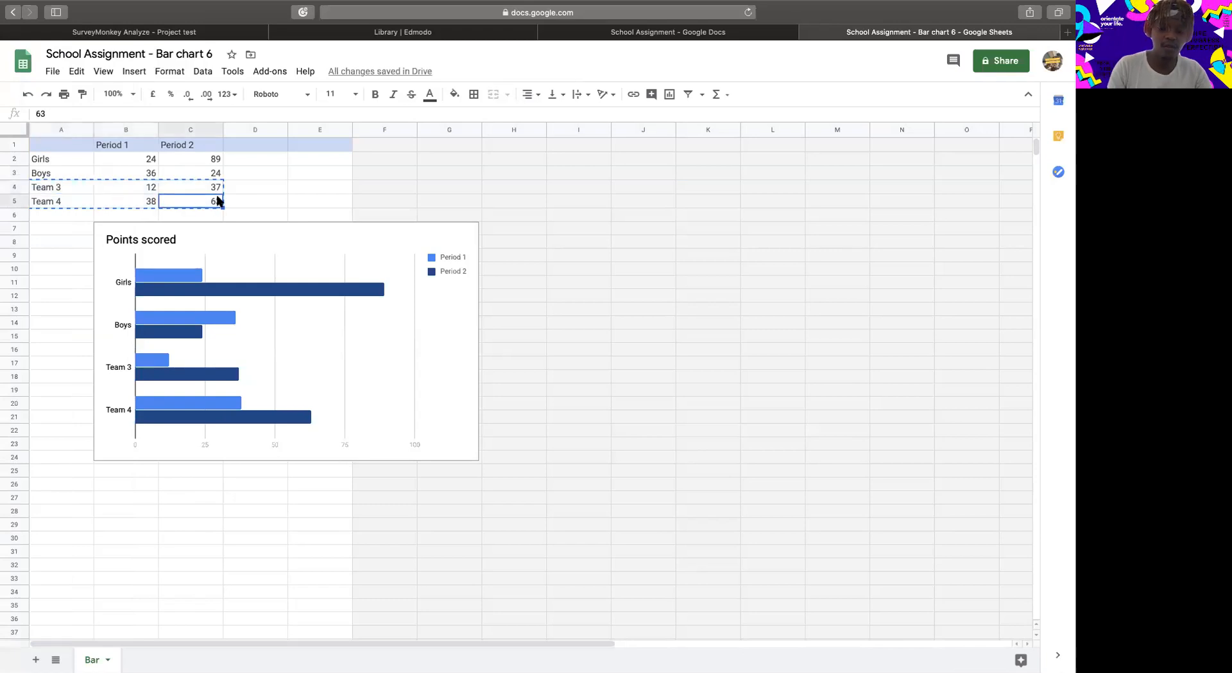
pyautogui.press('Delete')
pyautogui.click(217, 191)
pyautogui.press('Delete')
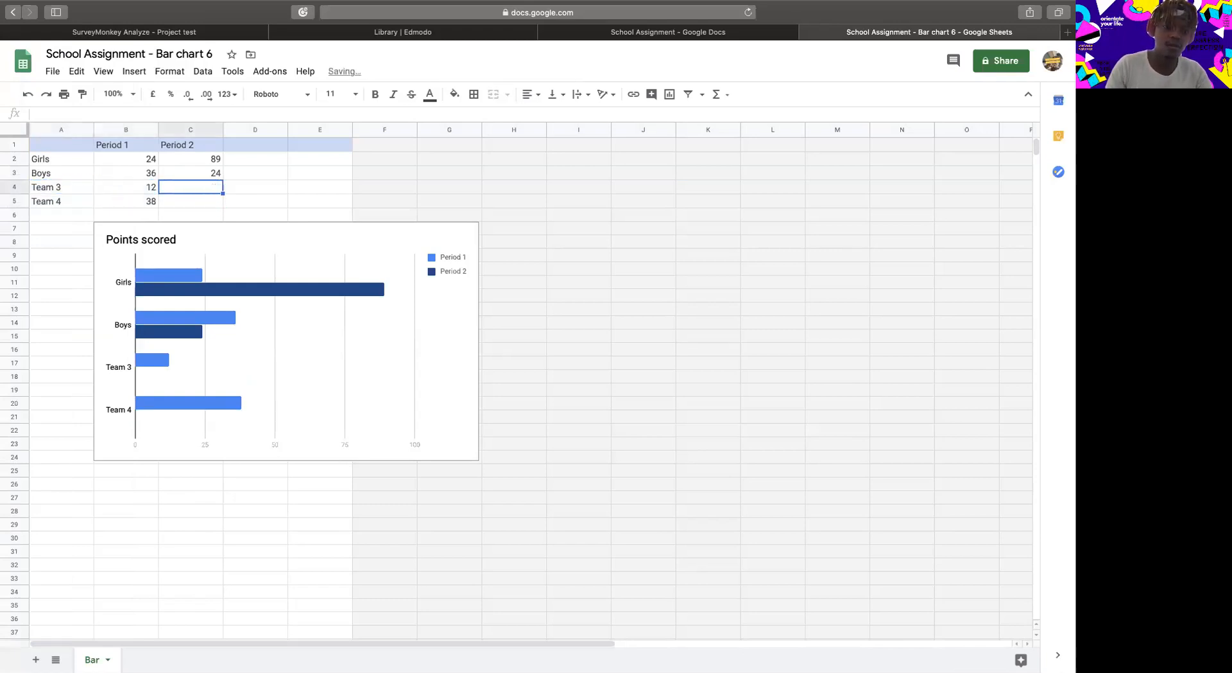
pyautogui.click(148, 192)
pyautogui.press('Delete')
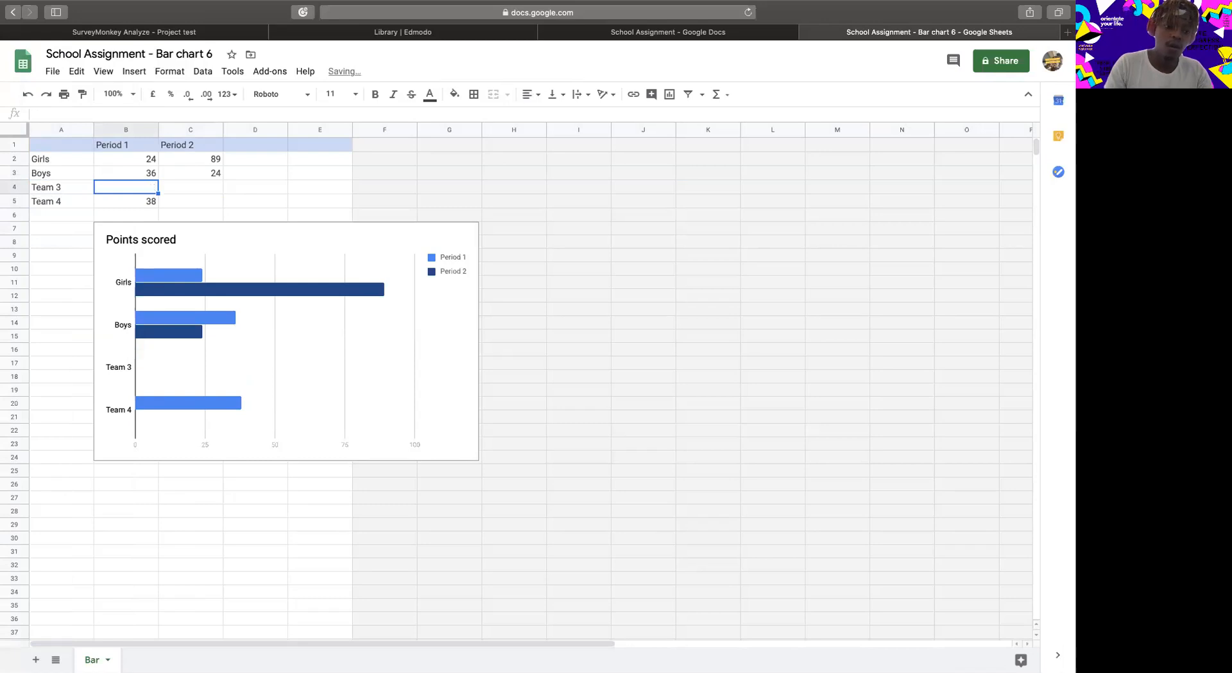
pyautogui.click(52, 191)
pyautogui.press('Delete')
pyautogui.click(59, 201)
pyautogui.press('Delete')
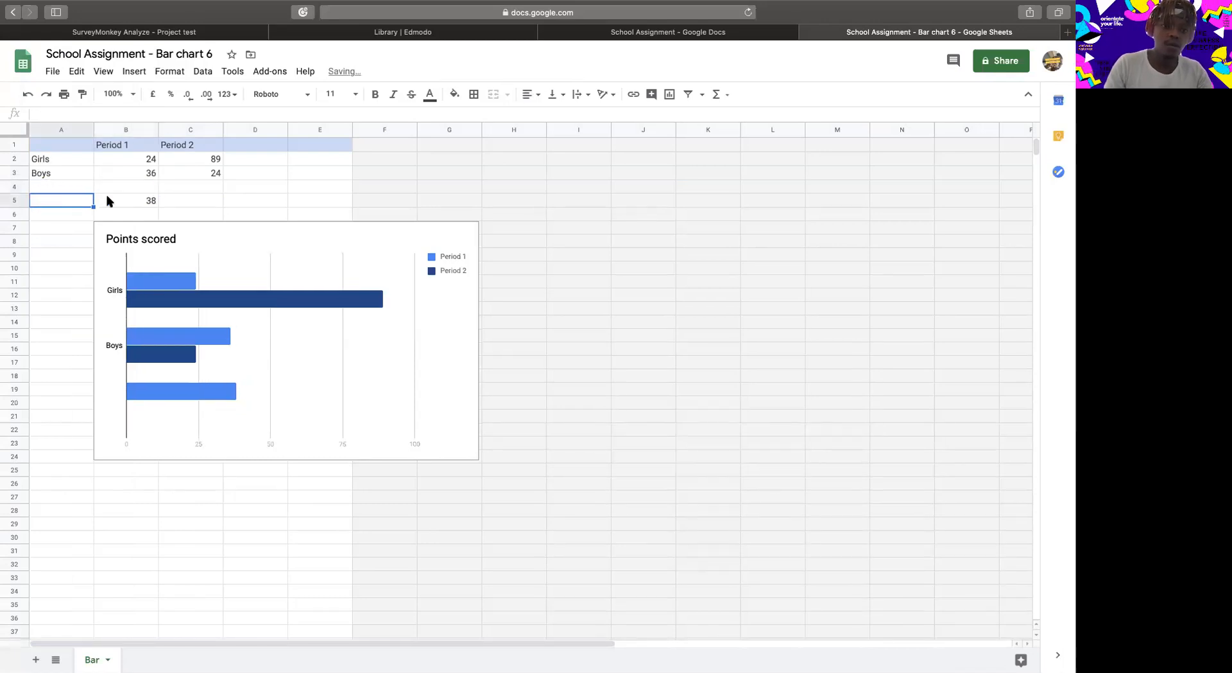
pyautogui.click(107, 201)
pyautogui.press('Delete')
# Set the series headings in B1 and C1 to Yes and No.
pyautogui.click(115, 153)
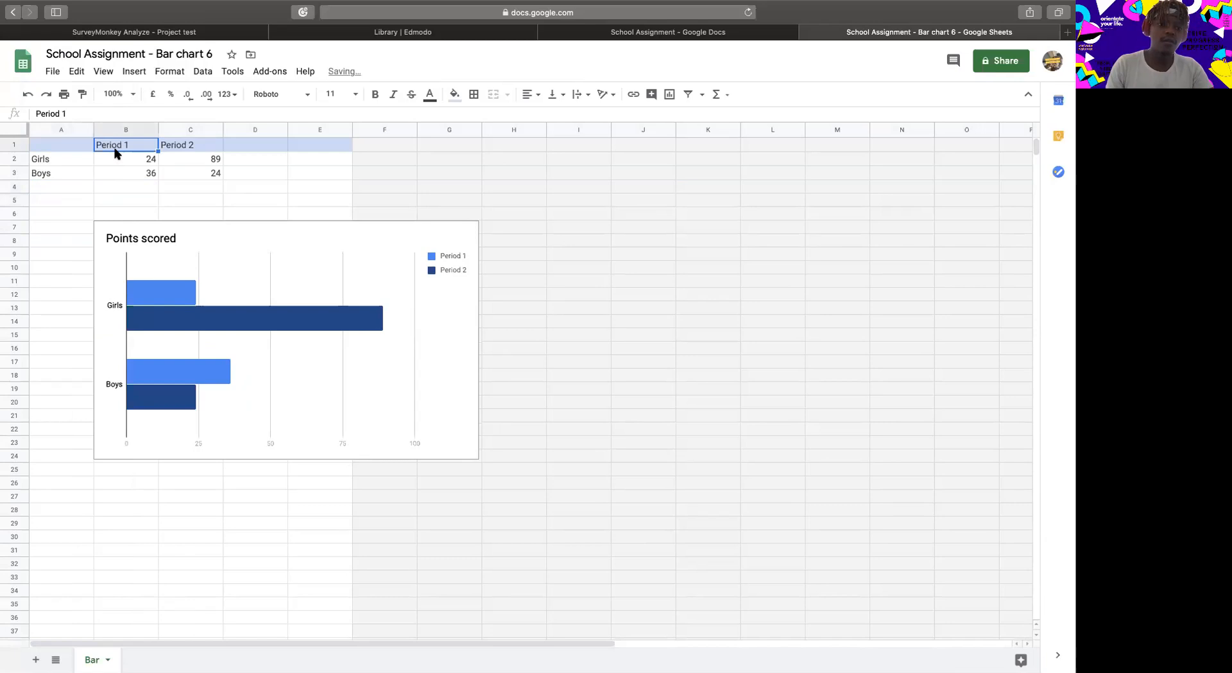
pyautogui.write('Yes')
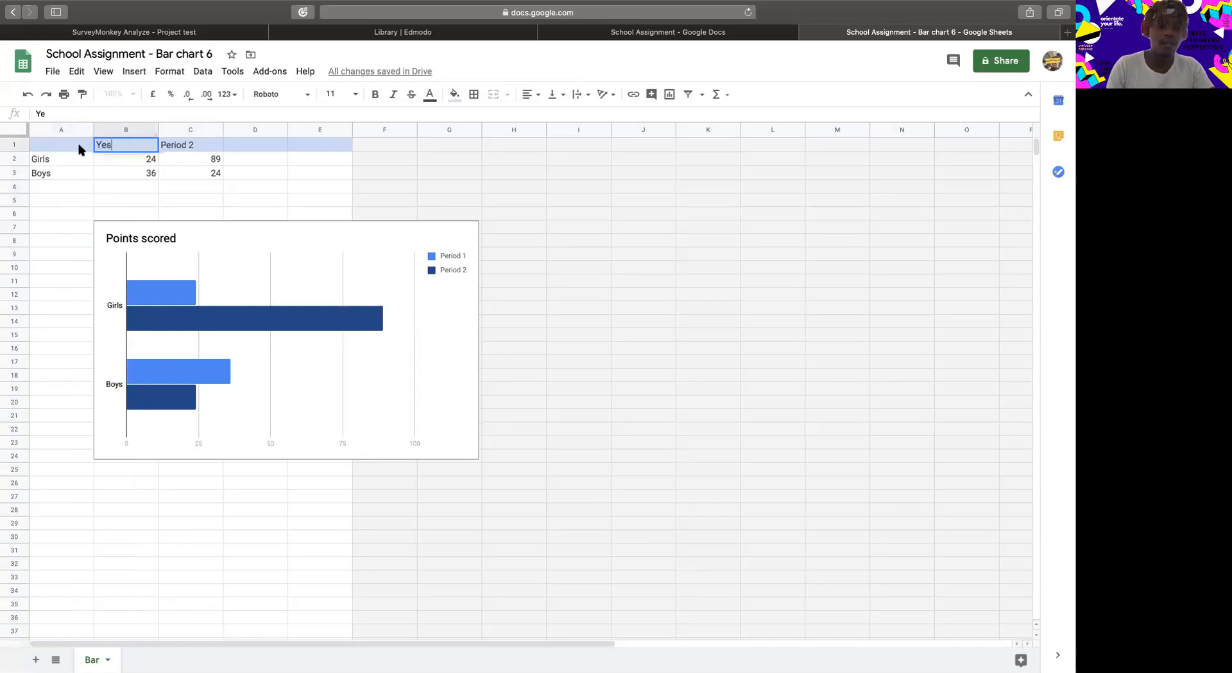
pyautogui.click(199, 148)
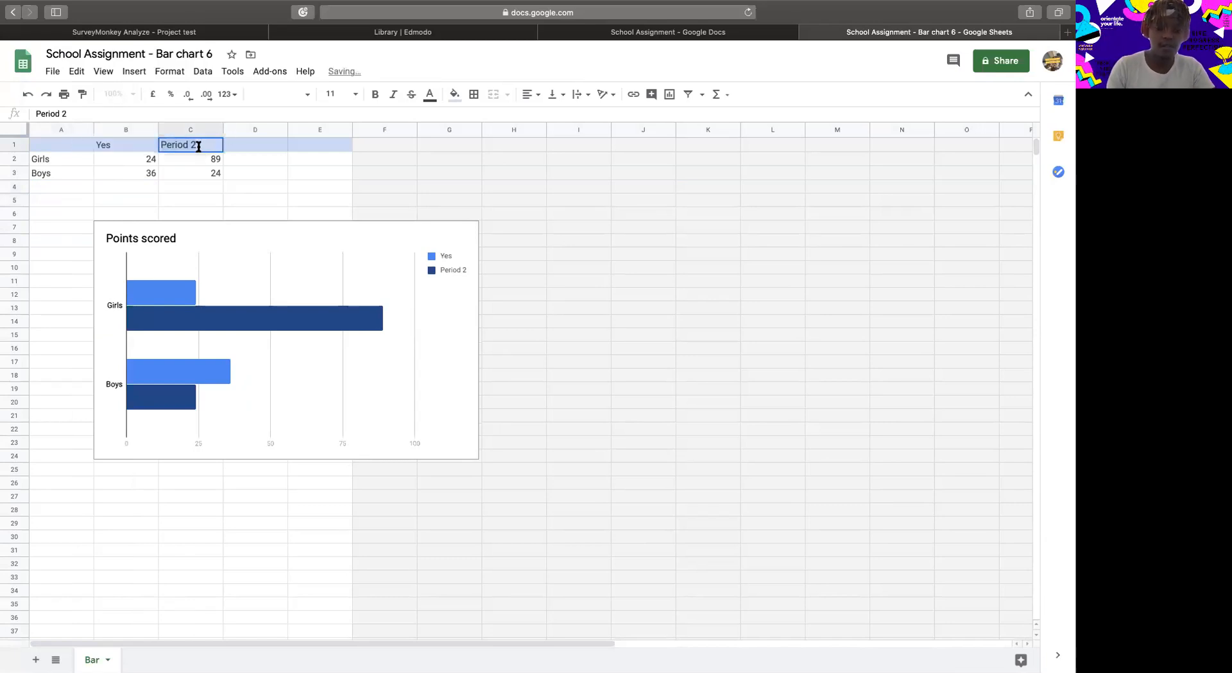
pyautogui.write('No')
# Change the chart title to "Do you miss school?".
pyautogui.click(154, 241)
pyautogui.doubleClick(185, 238)
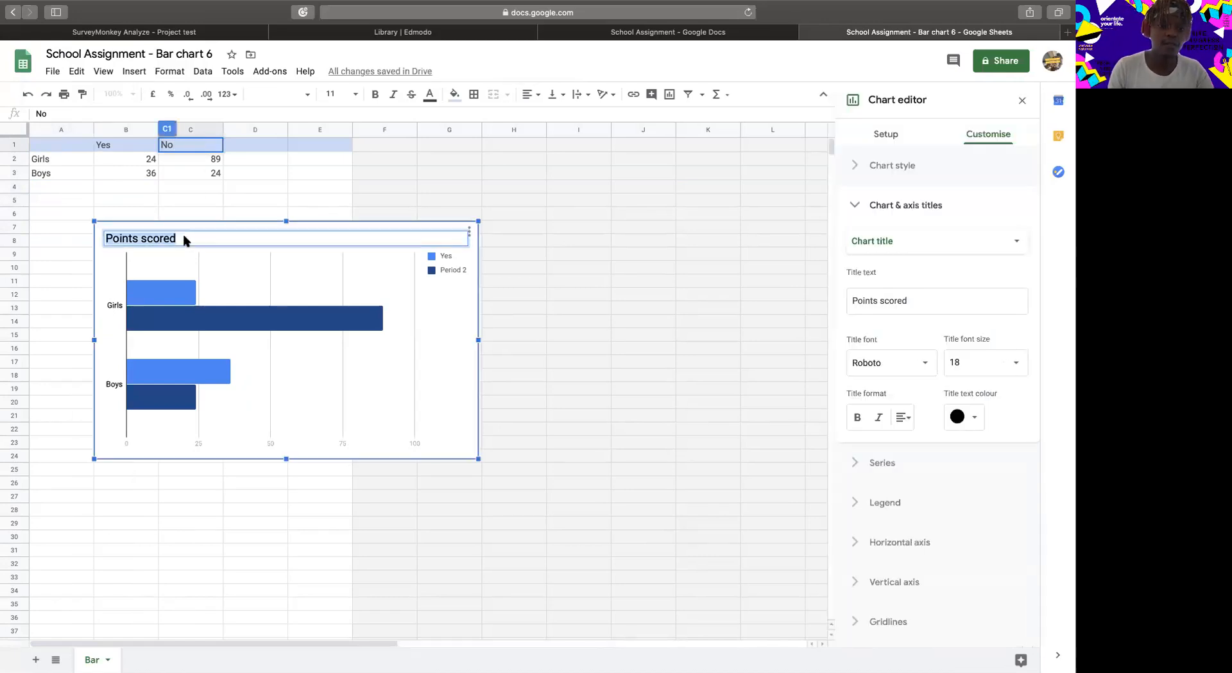
pyautogui.write('Do you mis')
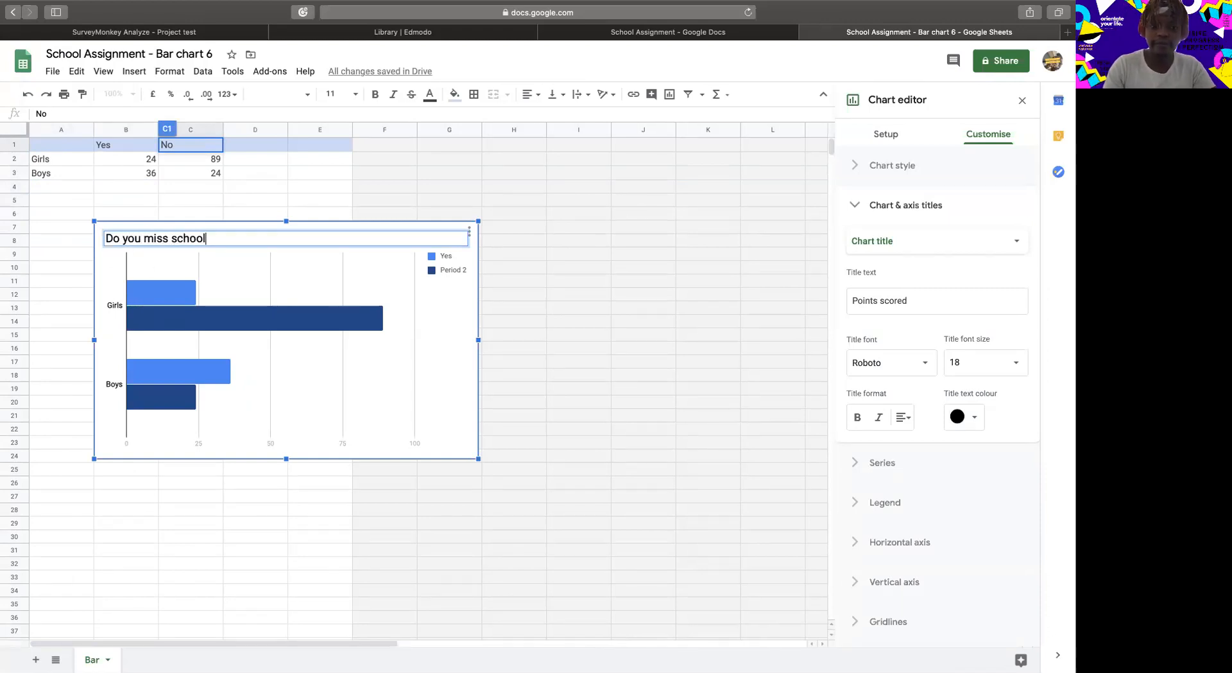
pyautogui.click(539, 405)
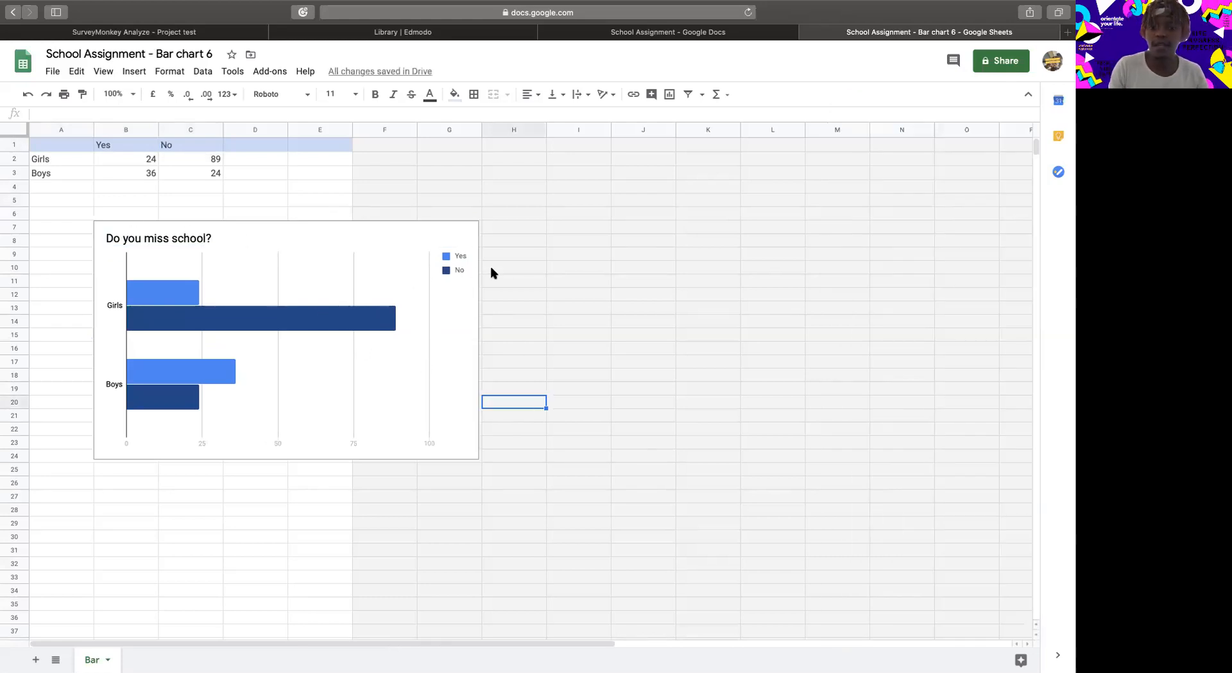
# Return from the chart's spreadsheet to the School Assignment document and select the linked "Points scored" bar chart.
pyautogui.click(294, 320)
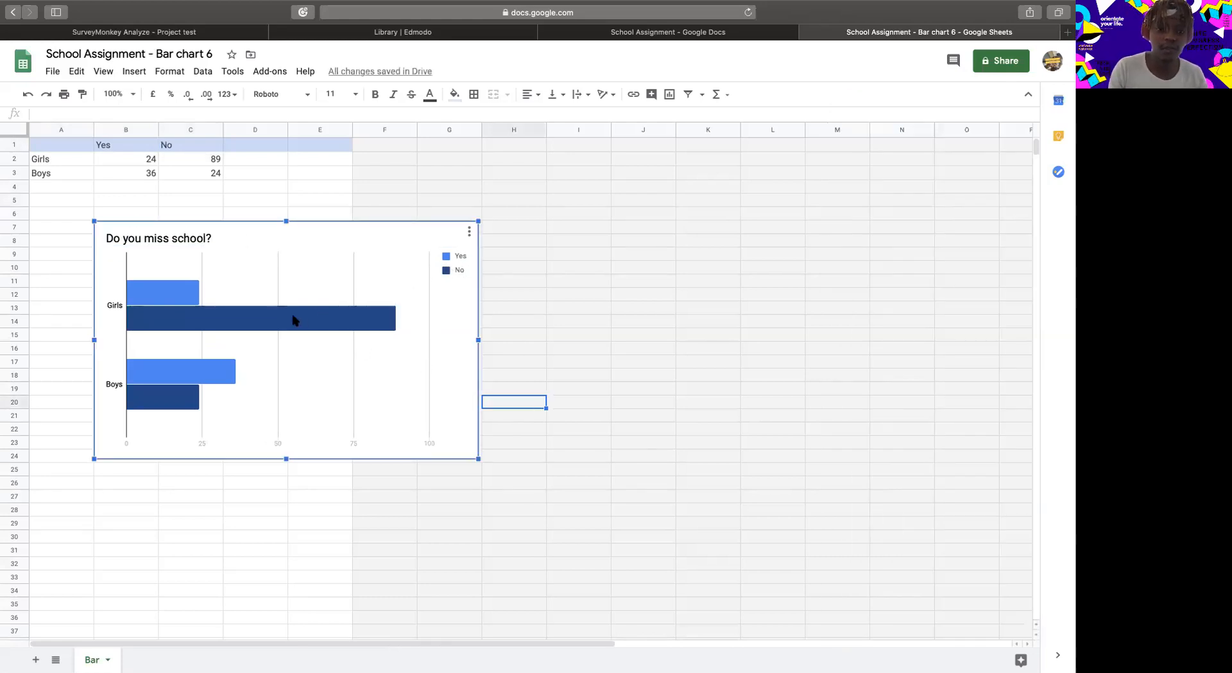
pyautogui.click(741, 37)
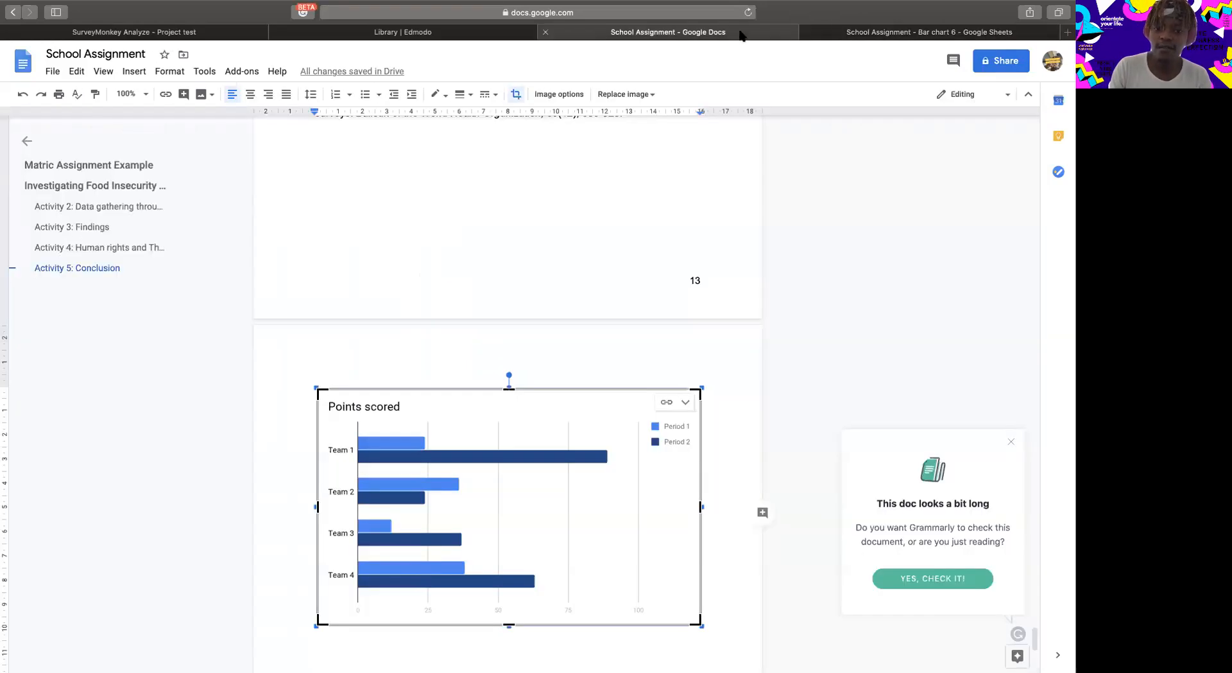
pyautogui.click(632, 403)
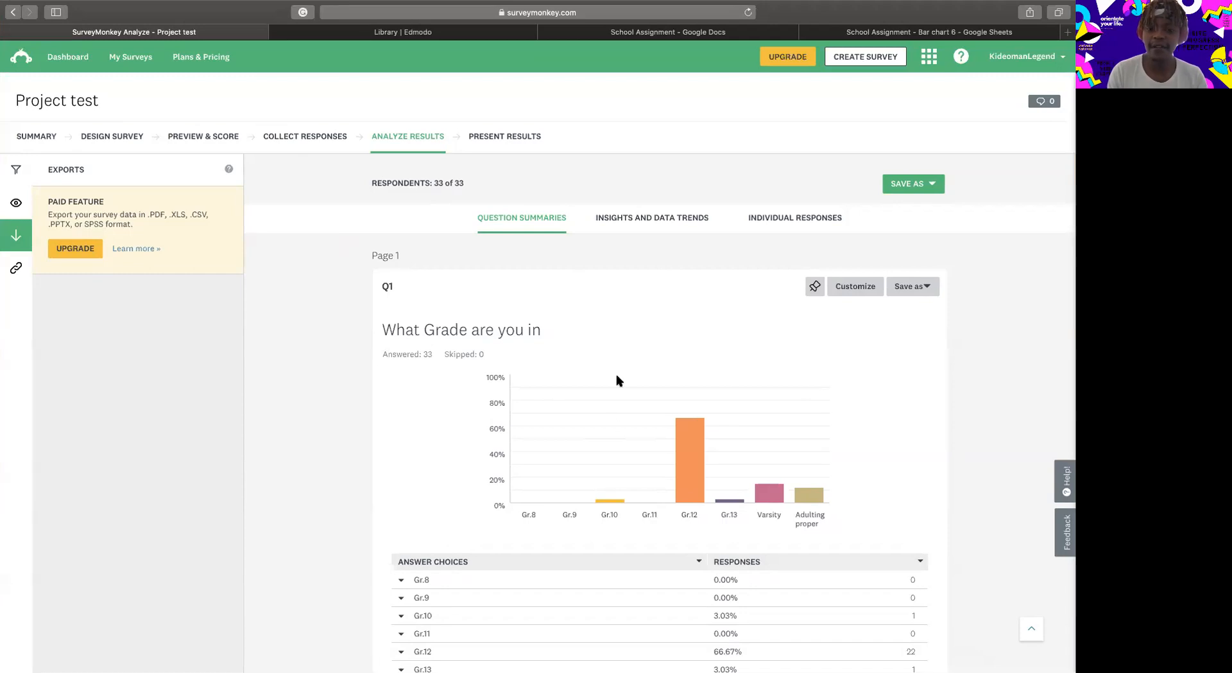
# Examine the Project test survey's charts and answers for questions 1 to 5, including the written human rights responses.
pyautogui.scroll(-10, 618, 380)
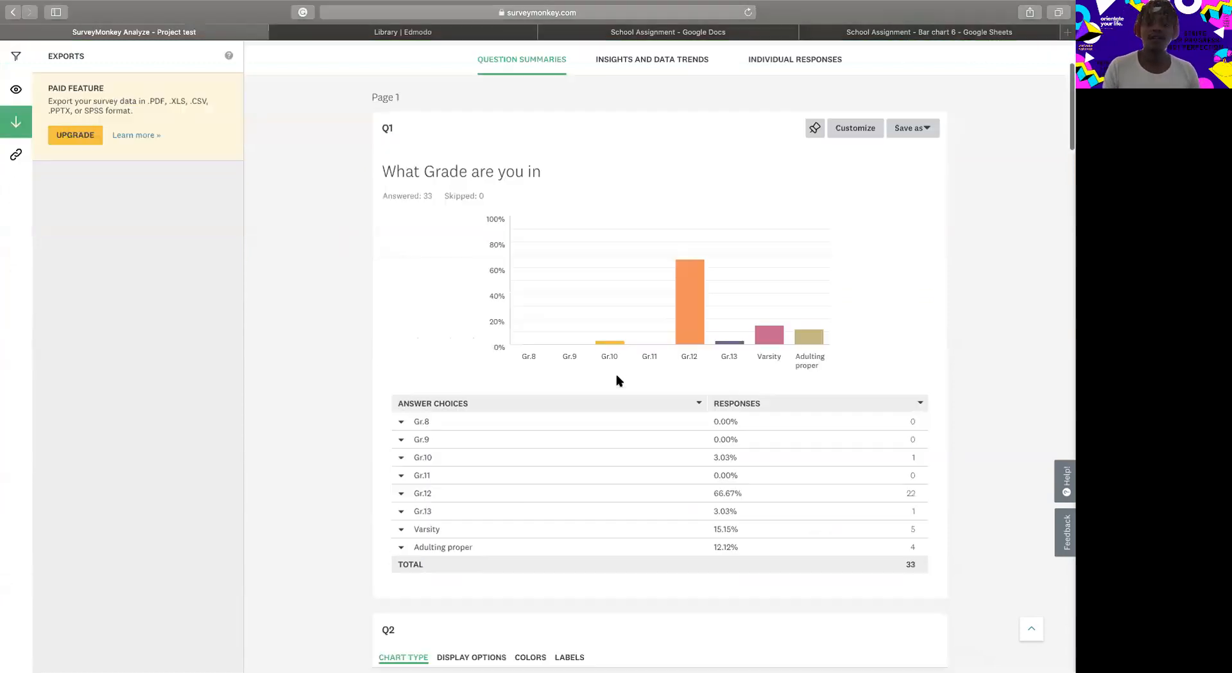
pyautogui.scroll(-10, 618, 380)
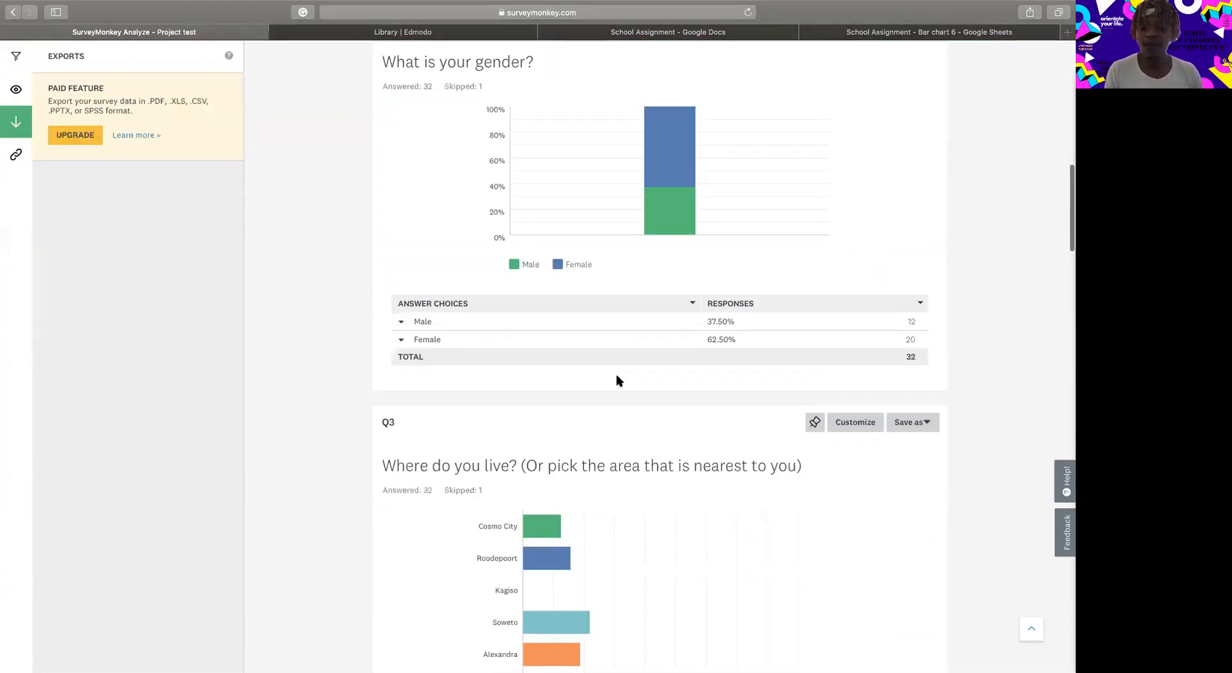
pyautogui.scroll(-10, 618, 380)
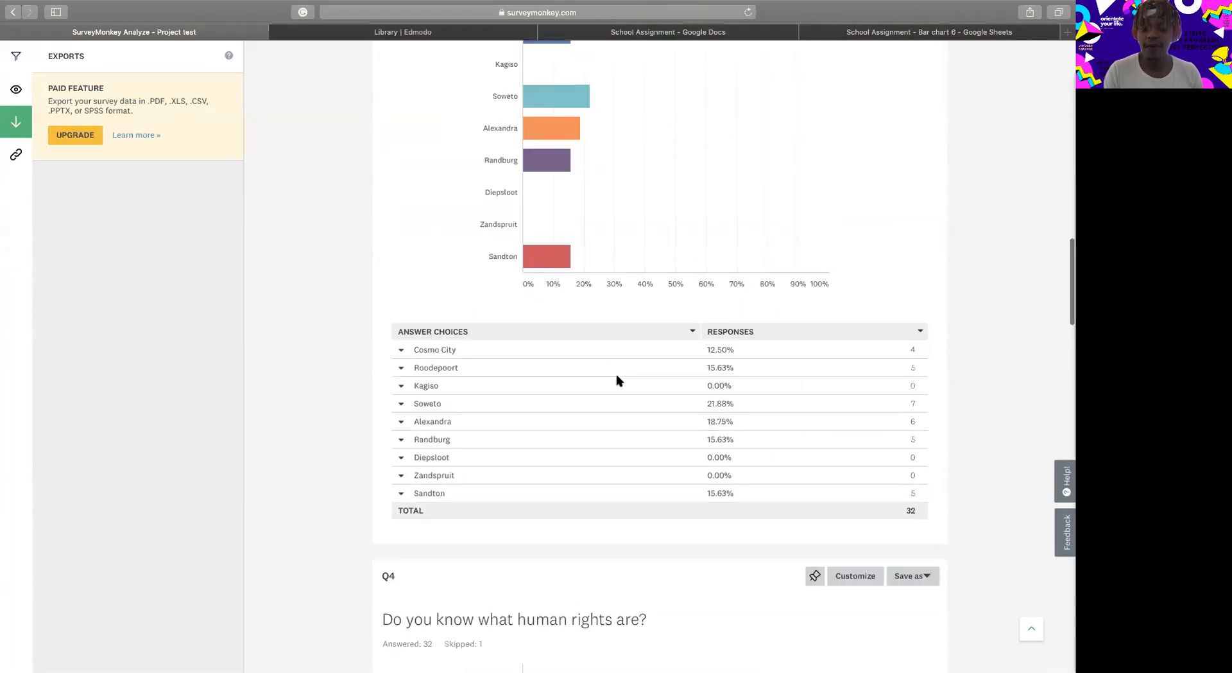
pyautogui.scroll(3, 618, 380)
pyautogui.scroll(-5, 618, 380)
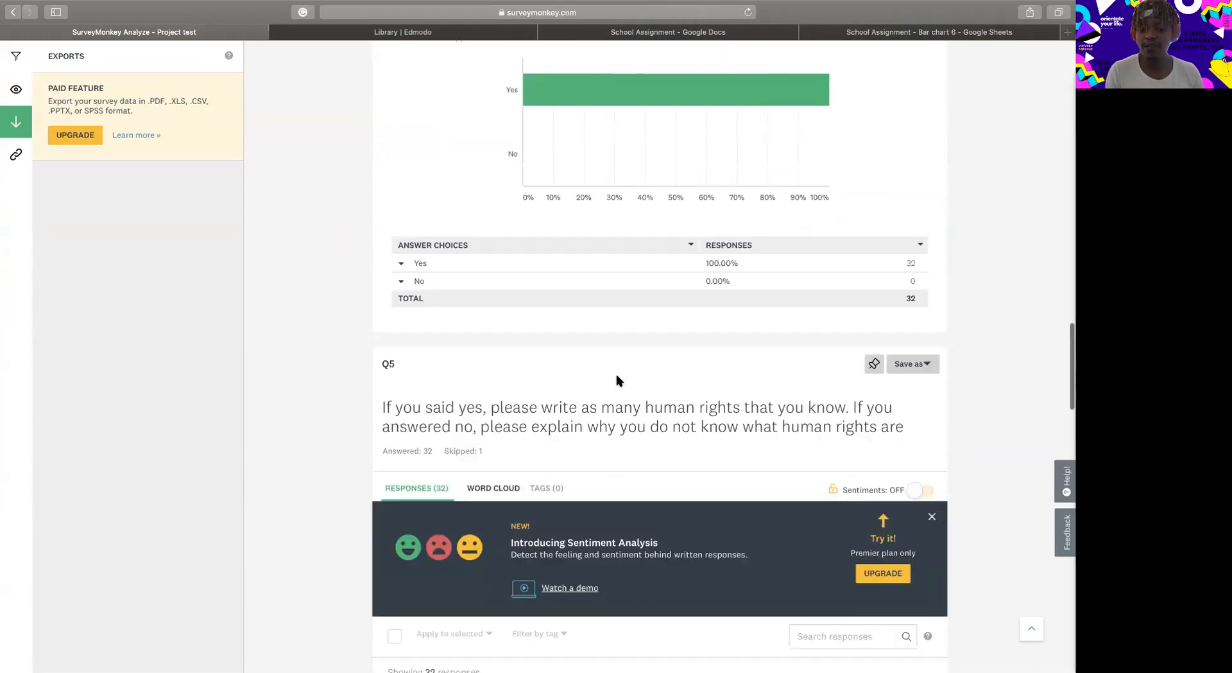
pyautogui.scroll(-3, 618, 380)
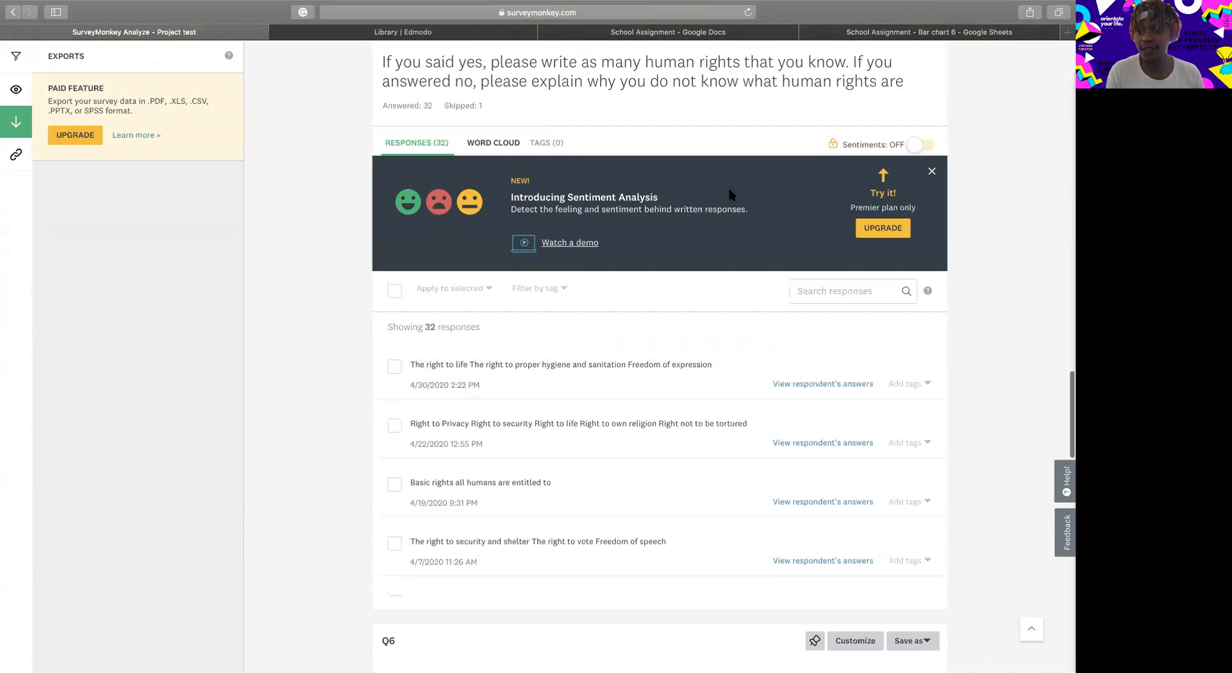
pyautogui.scroll(-5, 568, 465)
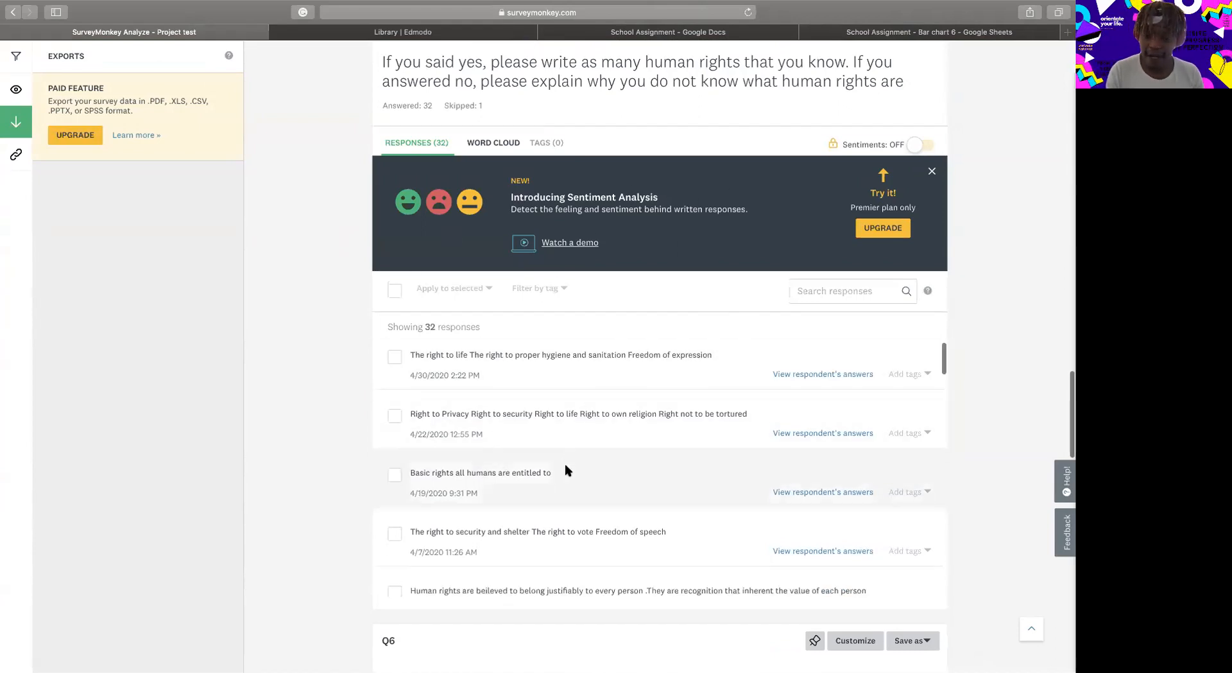
pyautogui.scroll(-2, 568, 470)
pyautogui.scroll(-2, 568, 471)
pyautogui.scroll(-4, 568, 470)
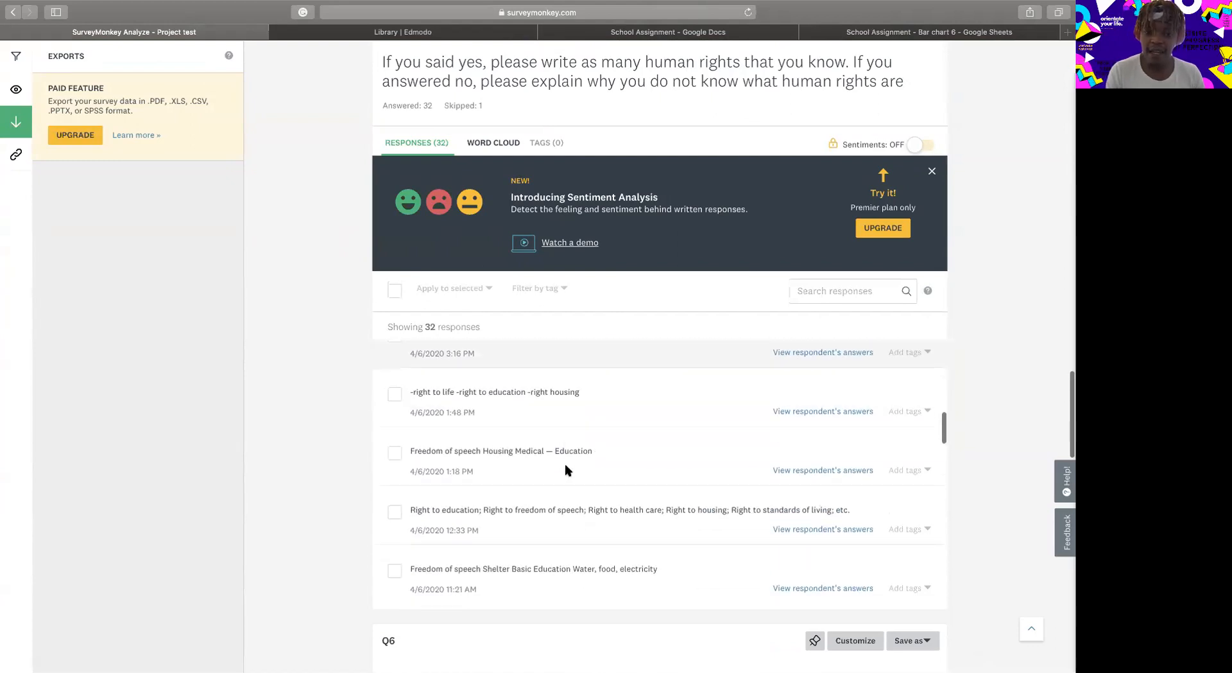
pyautogui.scroll(-1, 610, 274)
pyautogui.scroll(-7, 610, 274)
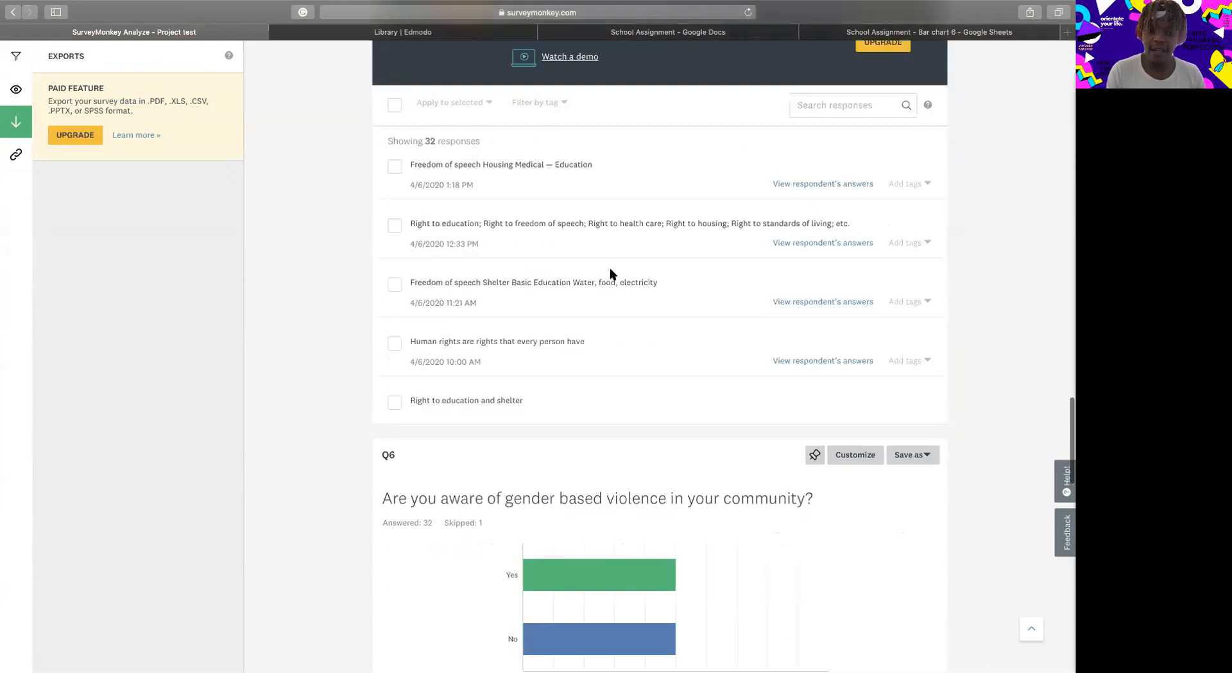
# Examine the survey's results for questions 6 to 10, covering the gender based violence charts and written responses.
pyautogui.moveTo(547, 408)
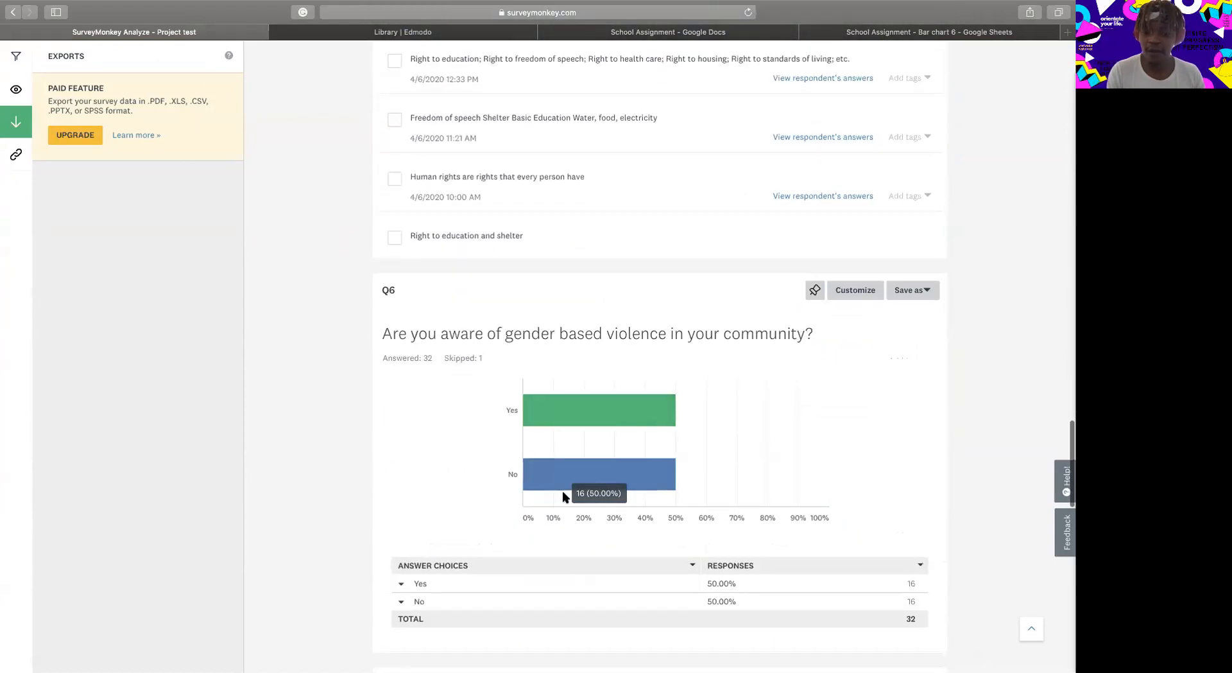
pyautogui.scroll(-1, 616, 444)
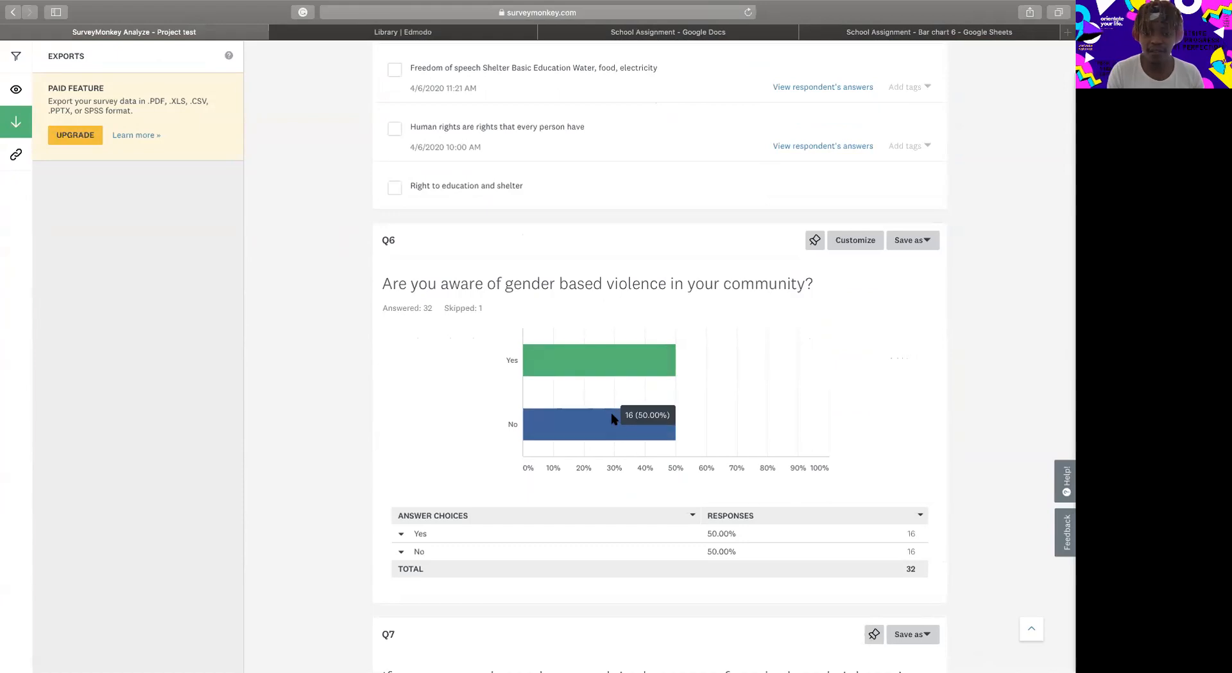
pyautogui.scroll(-4, 616, 418)
pyautogui.scroll(-10, 611, 419)
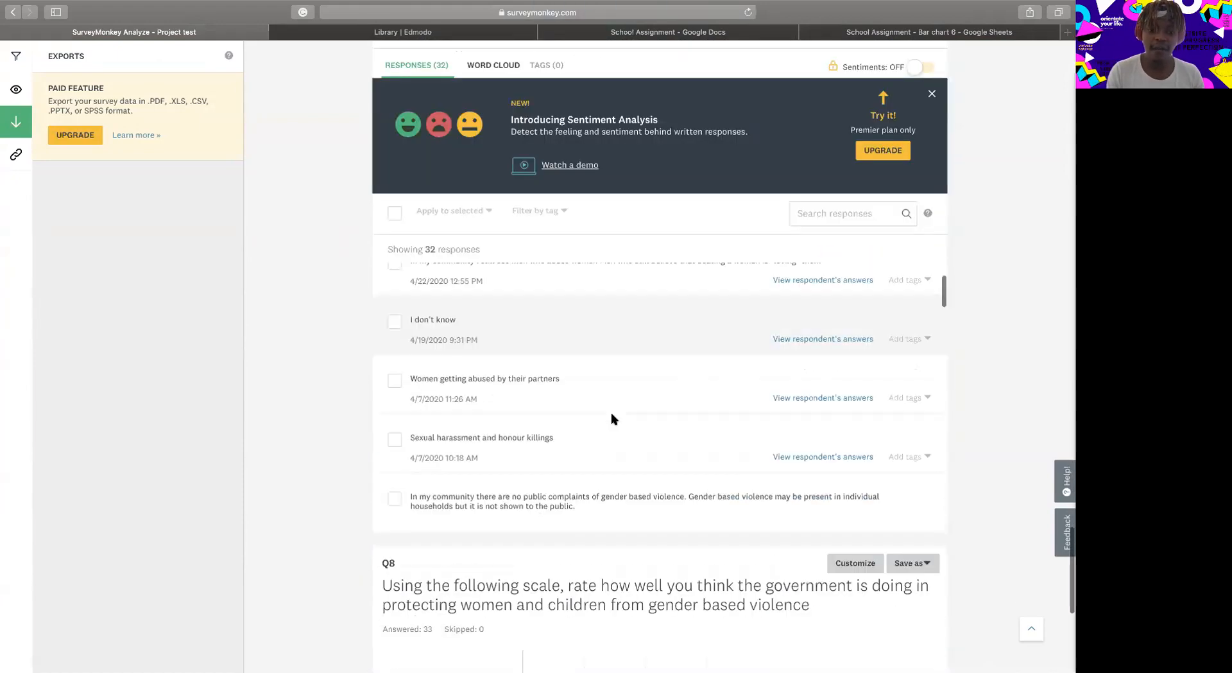
pyautogui.scroll(-5, 602, 437)
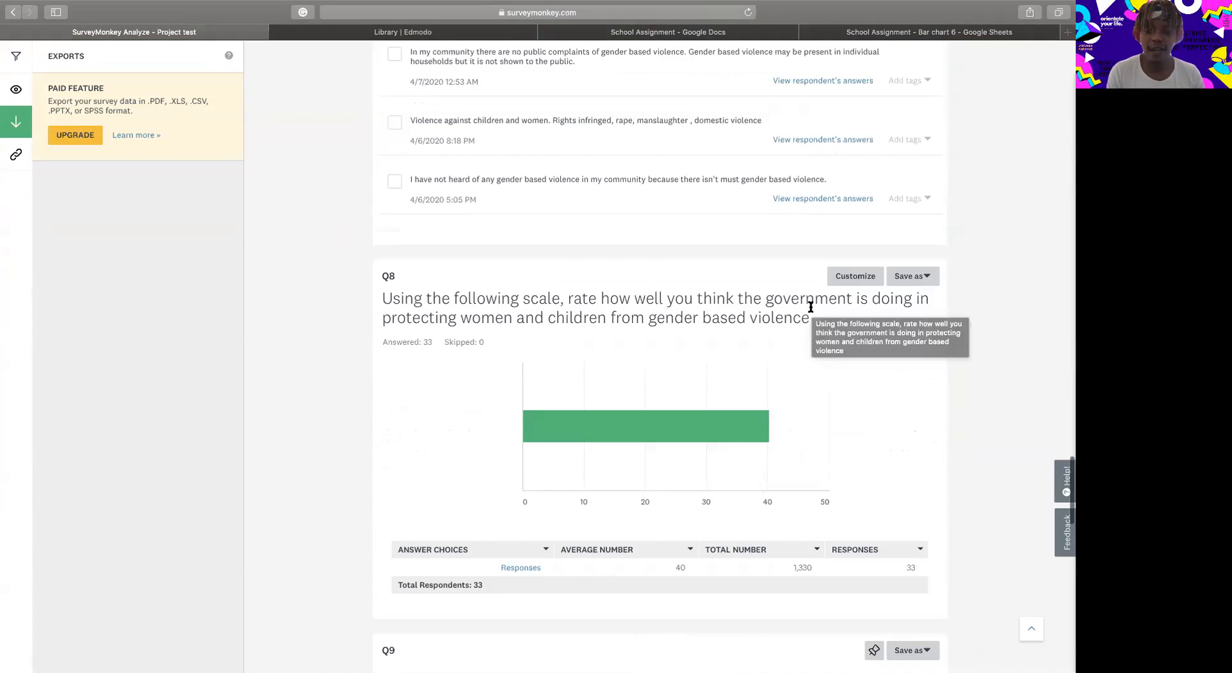
pyautogui.moveTo(751, 427)
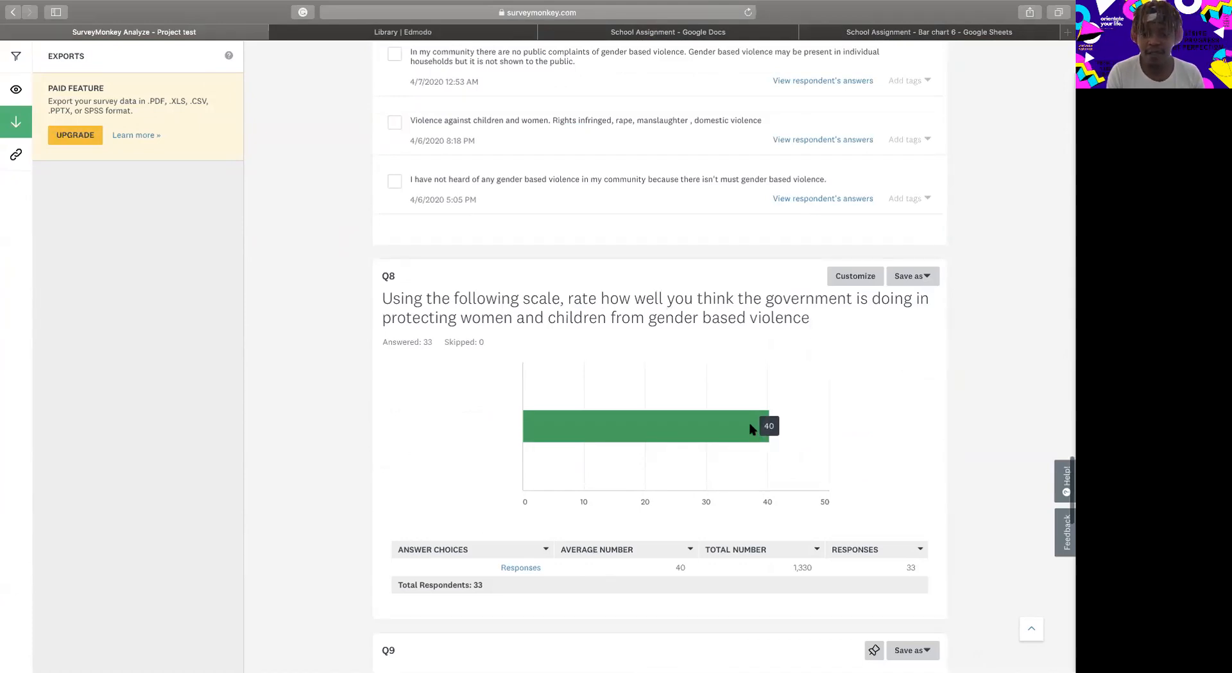
pyautogui.scroll(-6, 749, 421)
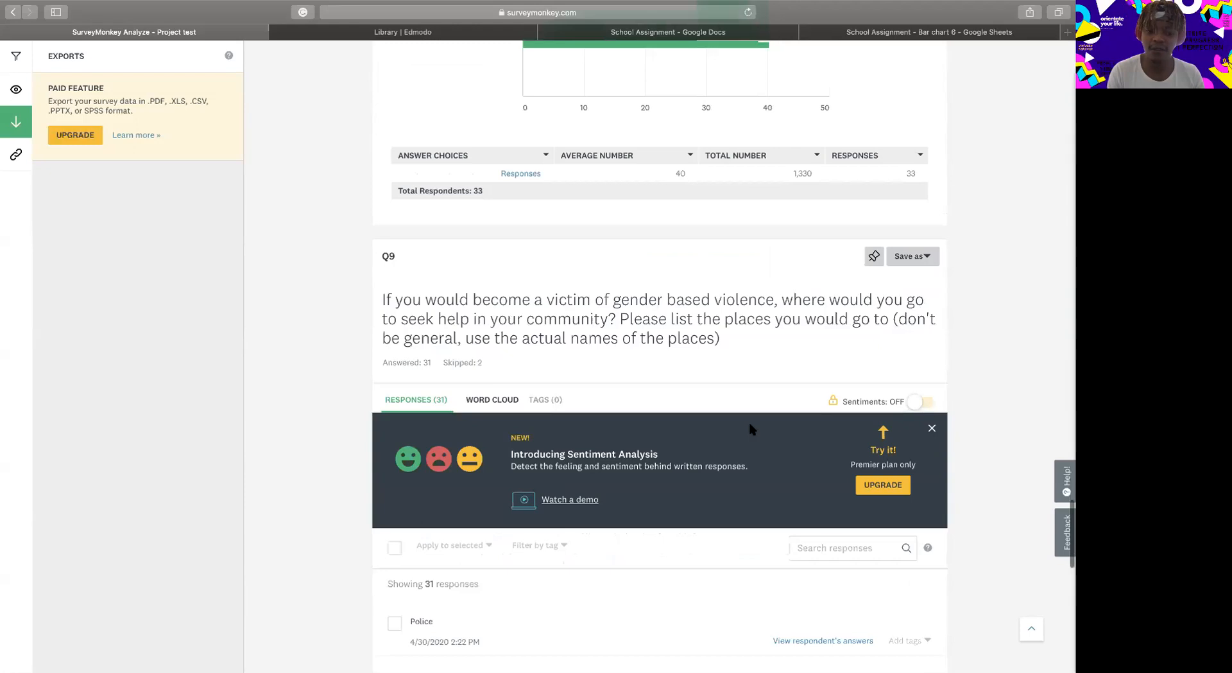
pyautogui.scroll(-6, 748, 419)
pyautogui.scroll(-5, 714, 337)
pyautogui.scroll(-7, 716, 342)
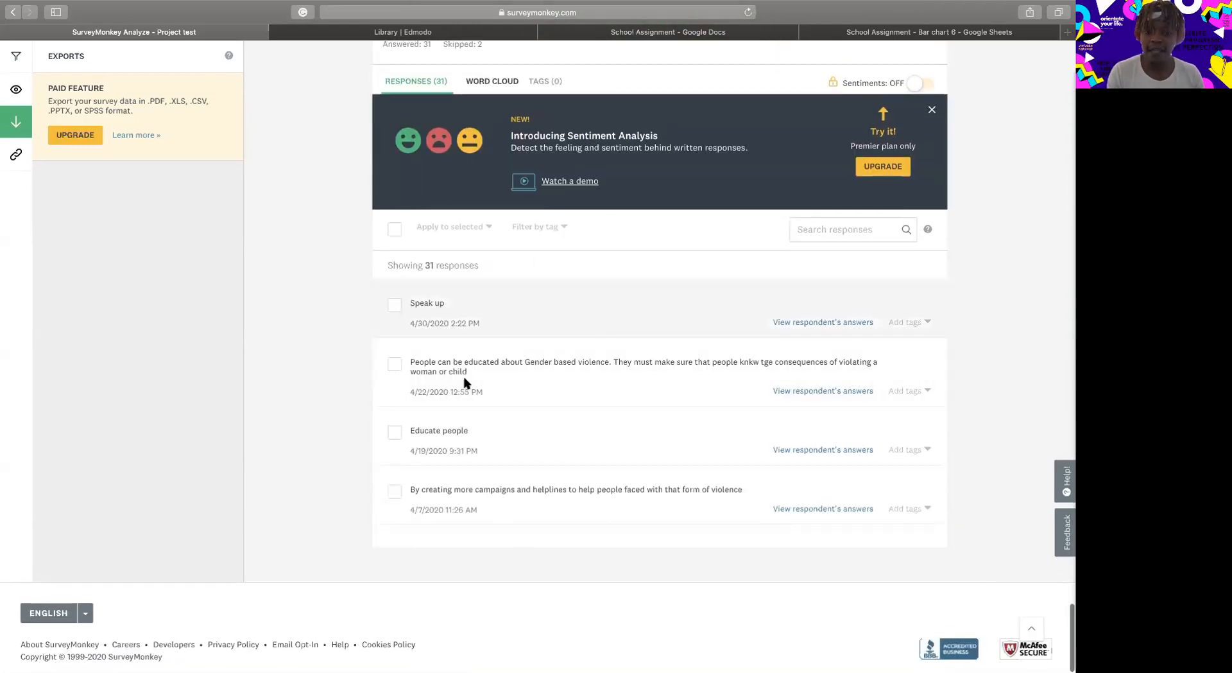
# Go back to question 8 and capture a screenshot of the area covering its question text and bar chart.
pyautogui.scroll(3, 556, 315)
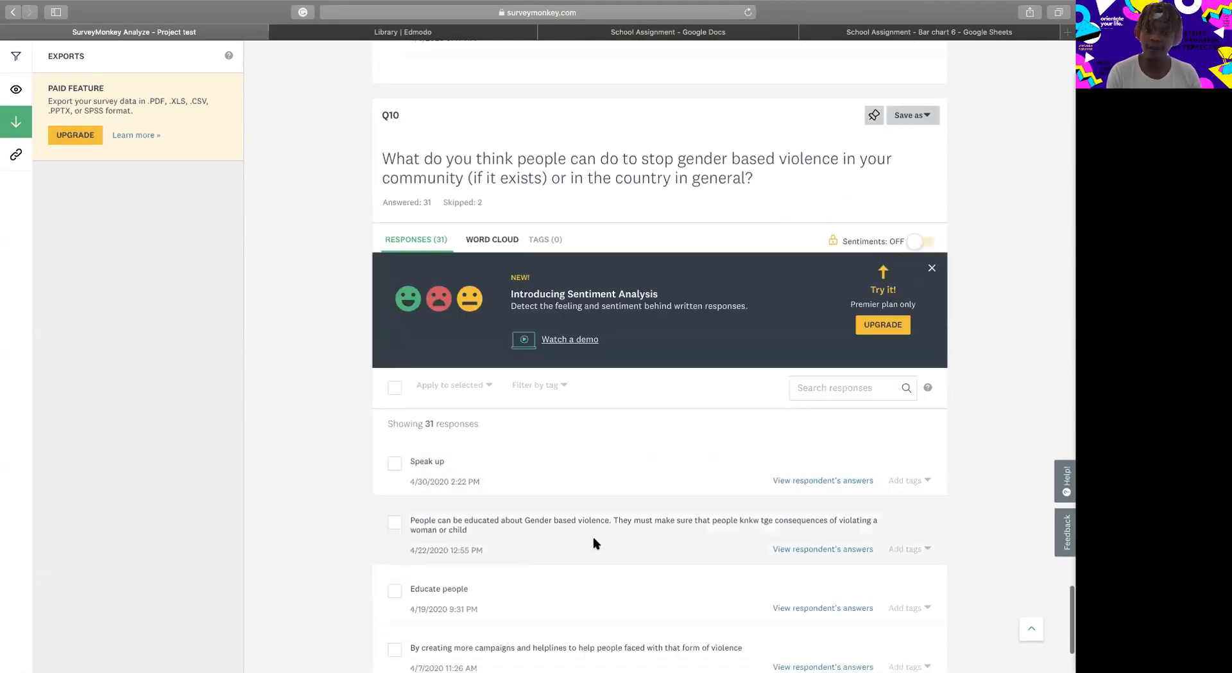
pyautogui.scroll(15, 594, 543)
pyautogui.scroll(10, 593, 537)
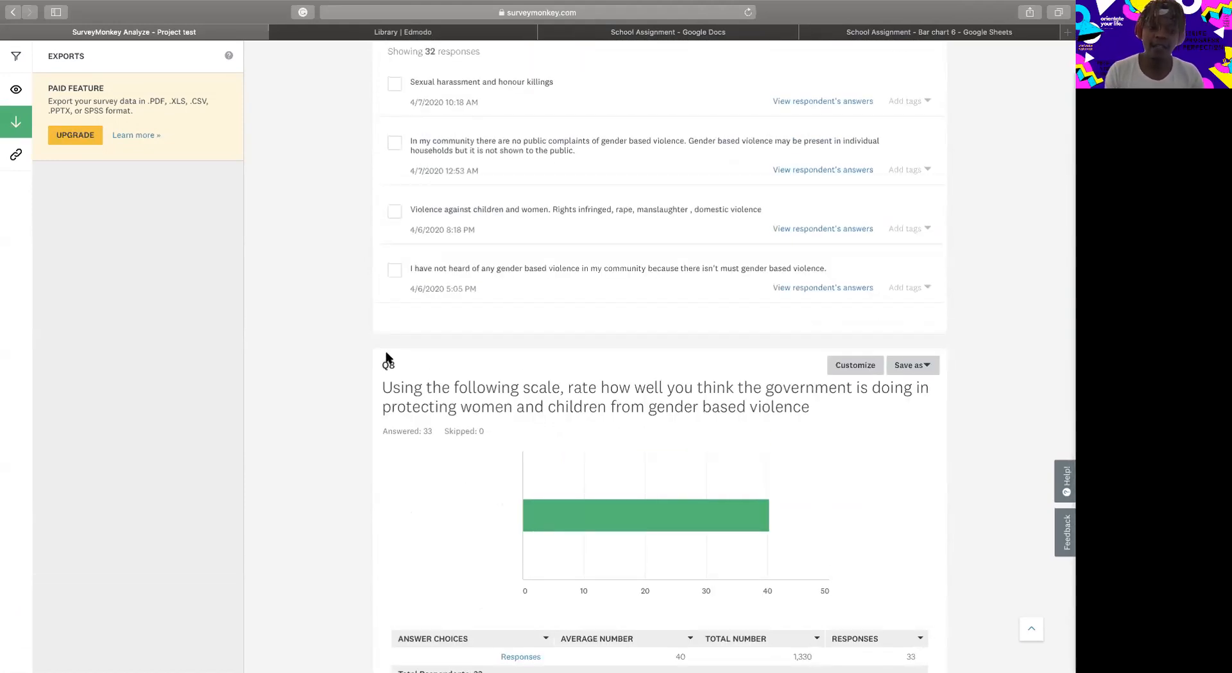
pyautogui.scroll(2, 384, 357)
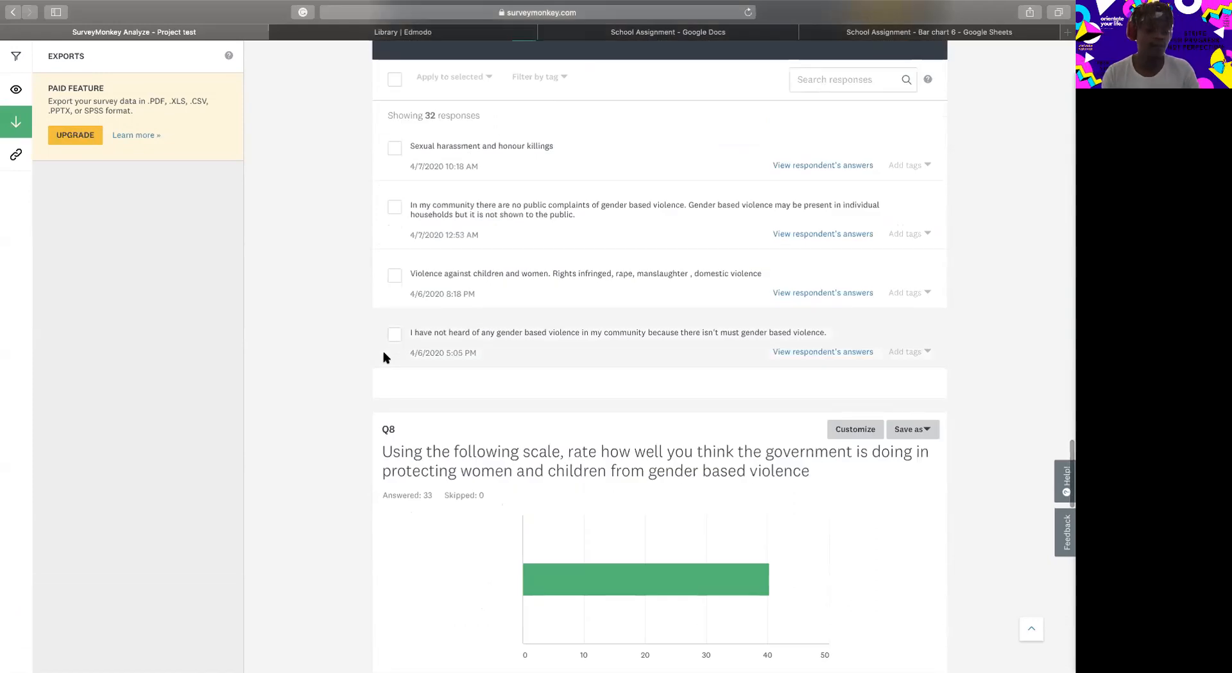
pyautogui.press('super+shift+4')
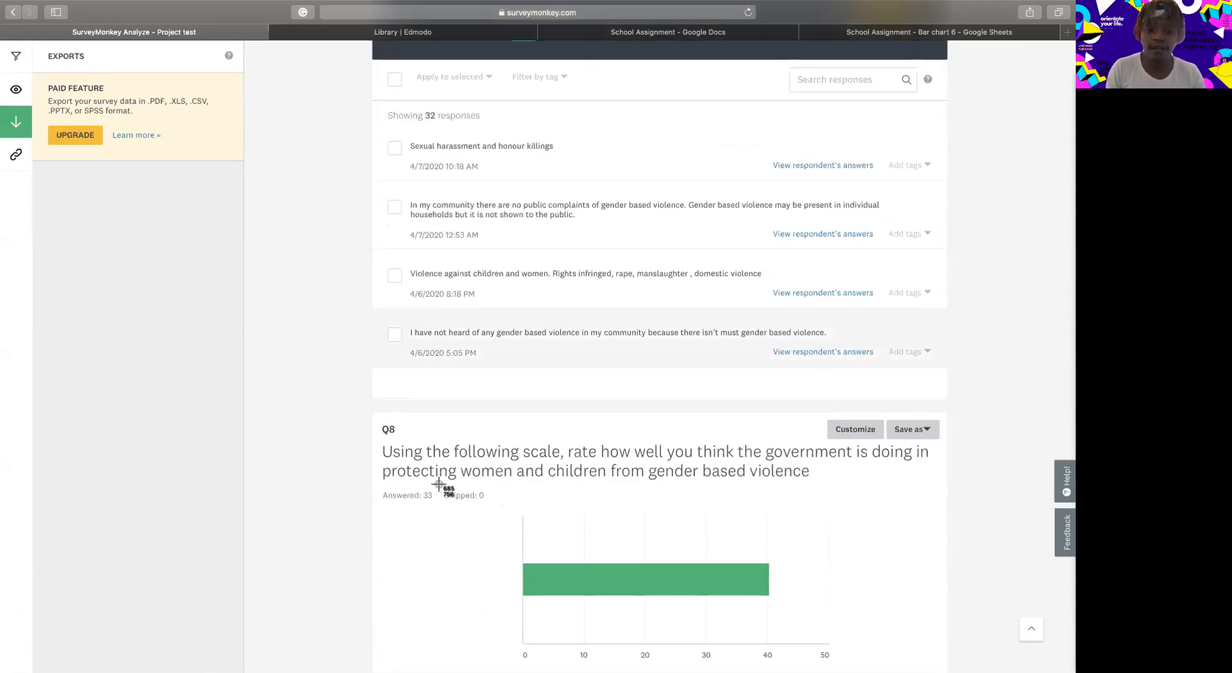
pyautogui.moveTo(381, 443); pyautogui.dragTo(939, 668)
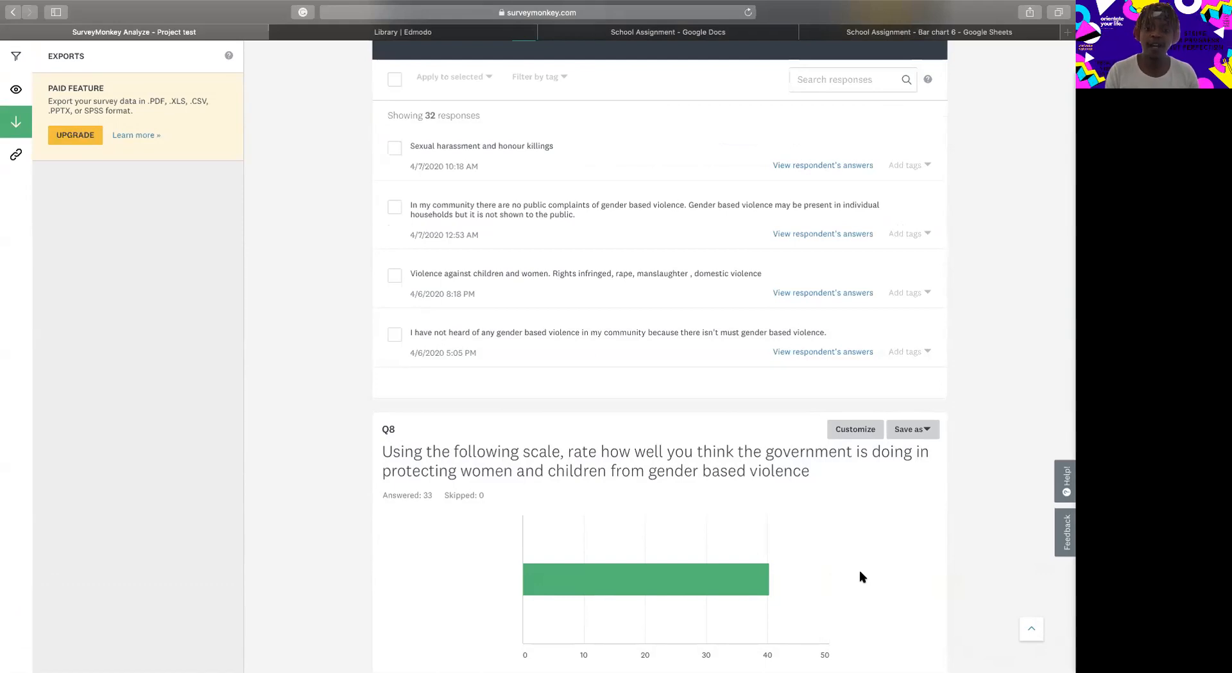
# Switch from the survey results to the School Assignment document in Google Docs.
pyautogui.scroll(-3, 860, 570)
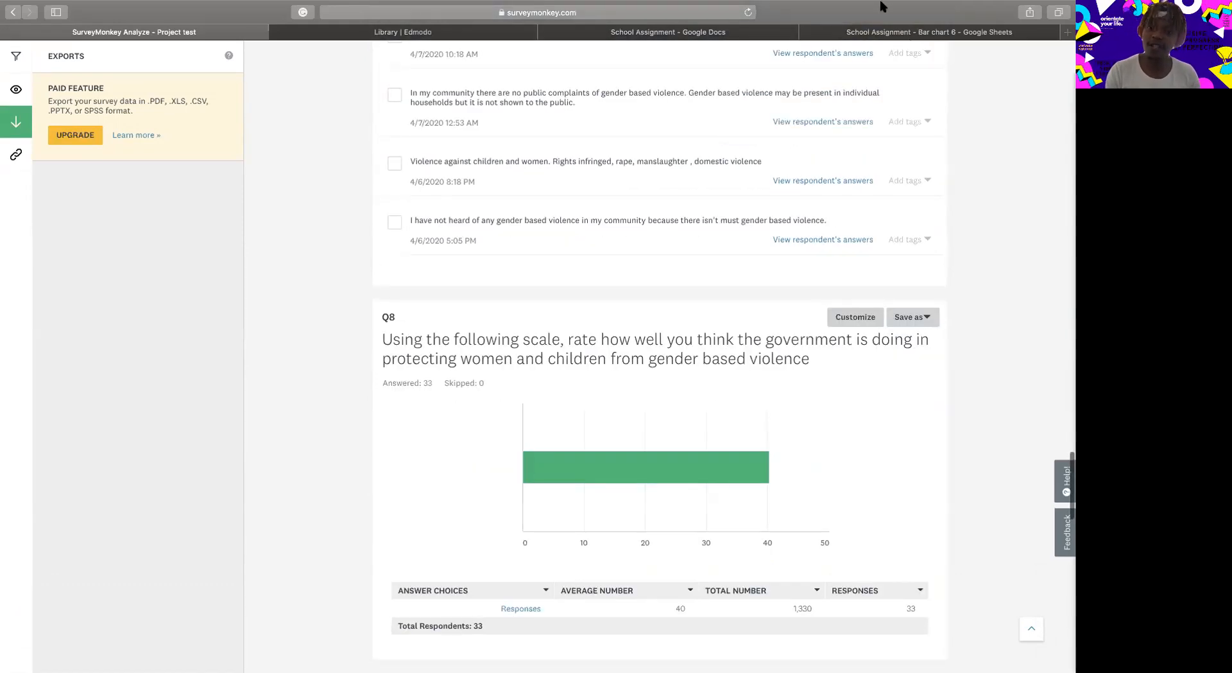
pyautogui.moveTo(881, 7)
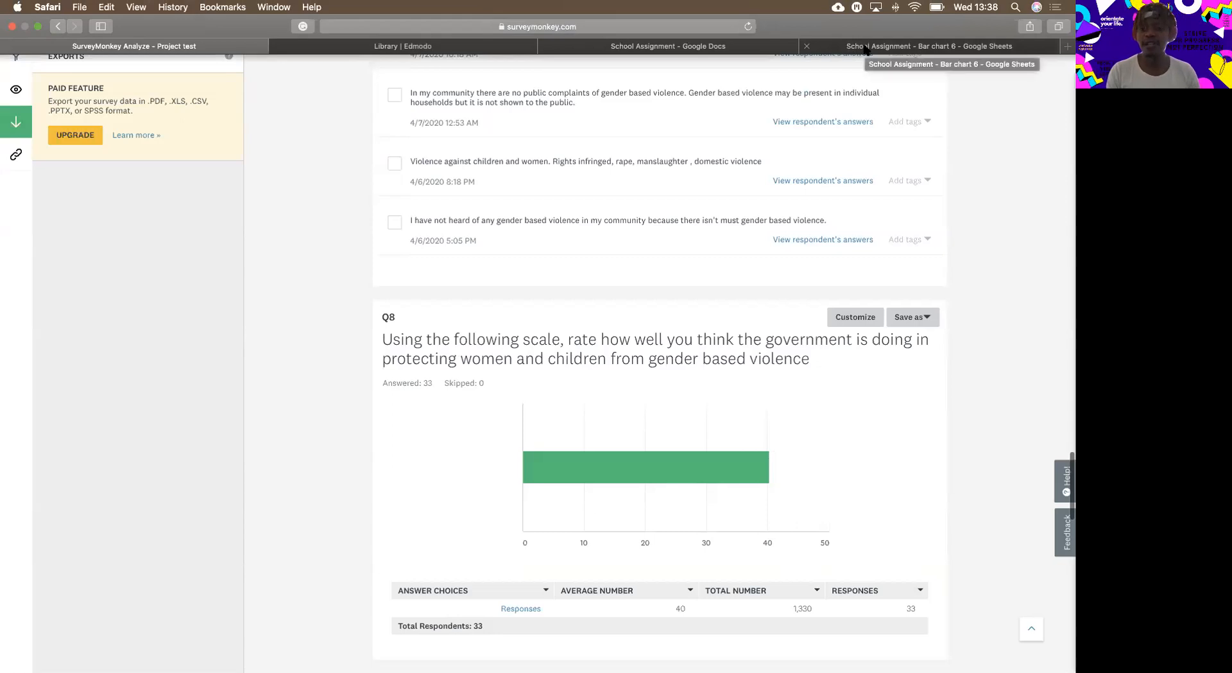
pyautogui.click(865, 49)
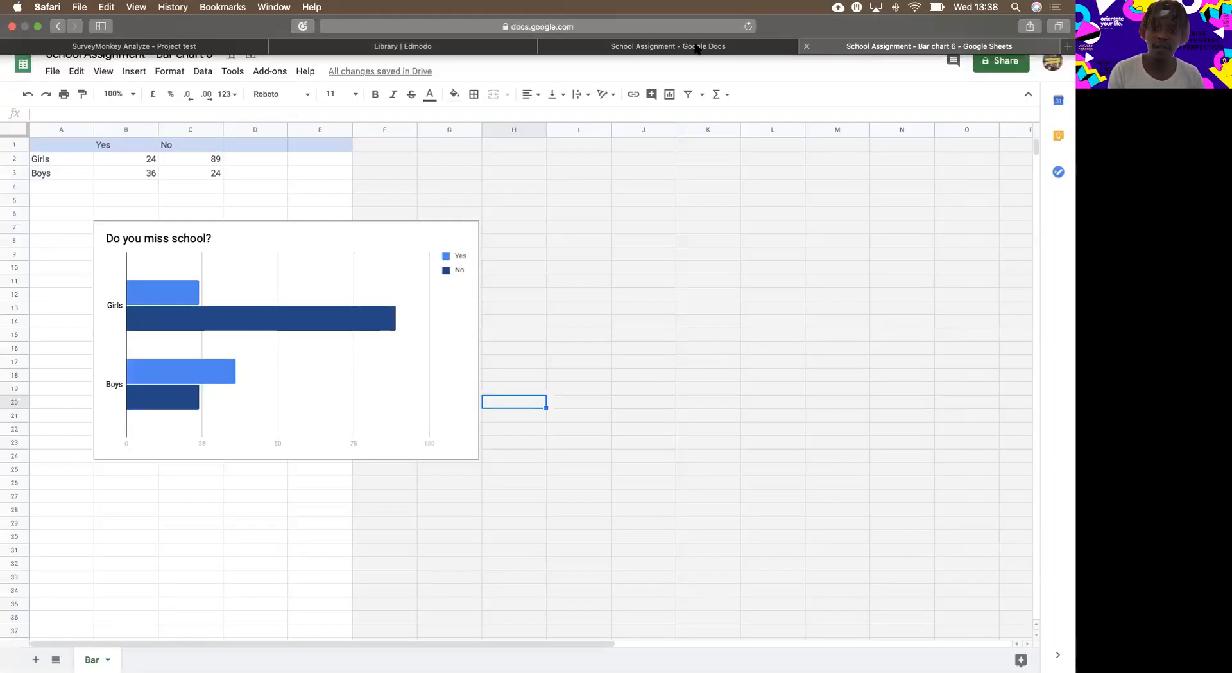
pyautogui.click(678, 33)
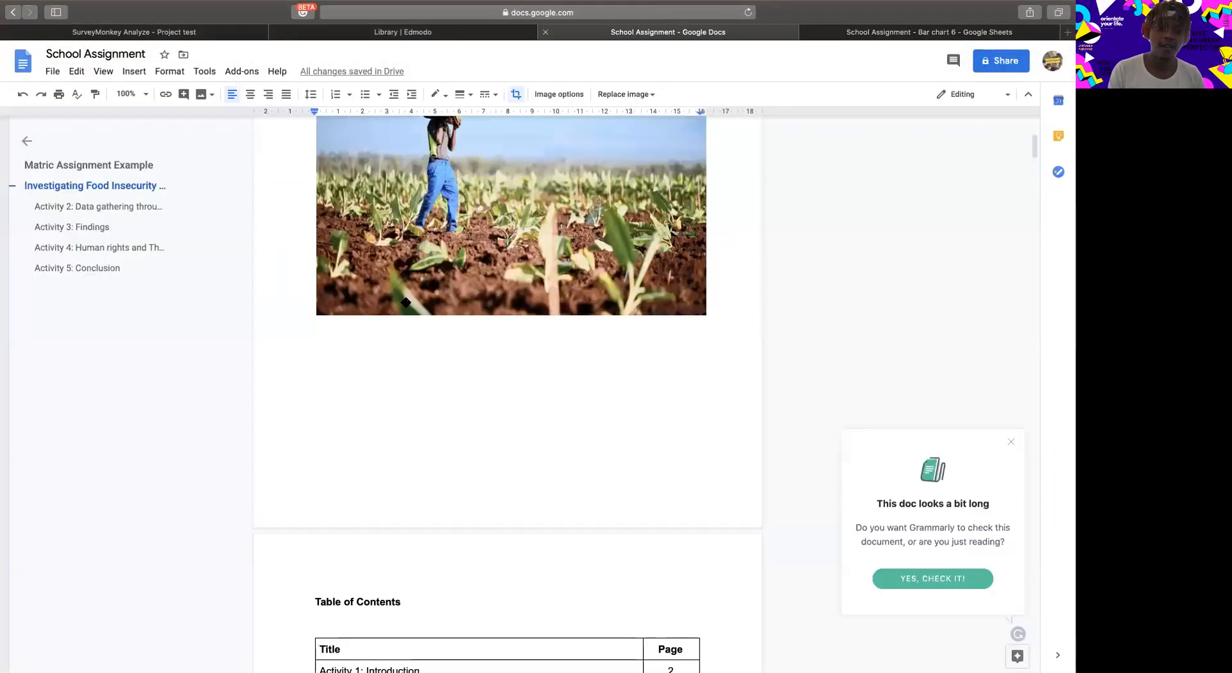
# Add an empty line in Activity 2 between the "least once." text and the paragraph about Question 8.
pyautogui.scroll(-15, 419, 315)
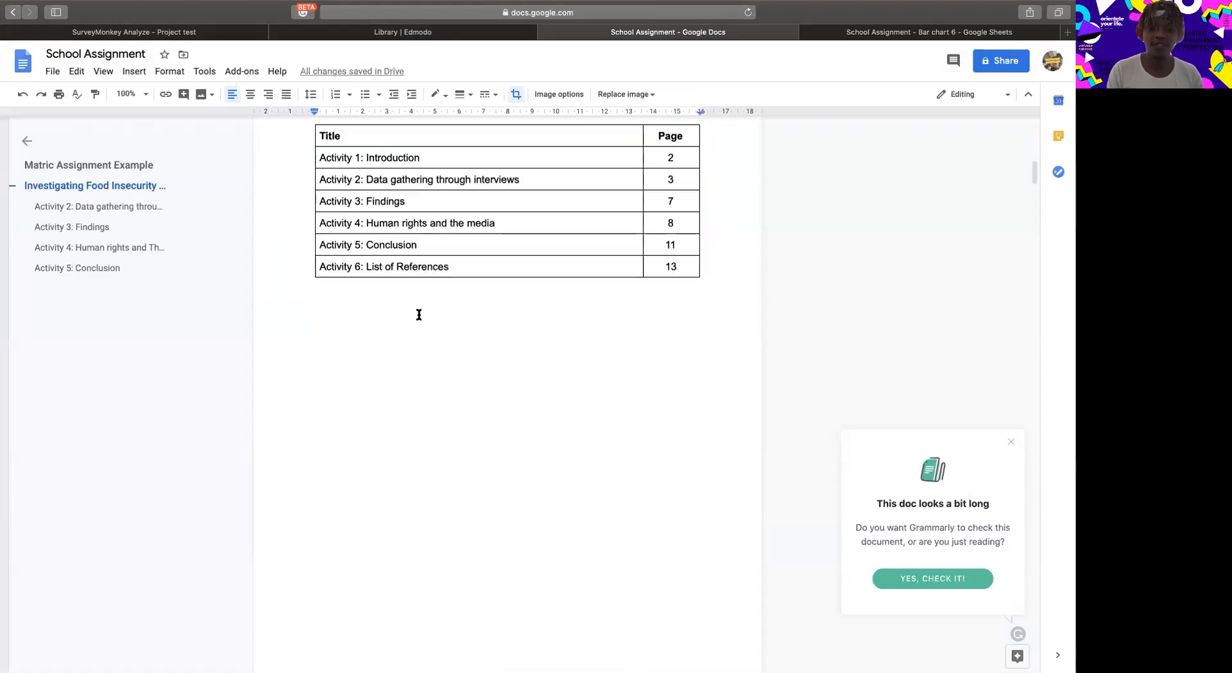
pyautogui.scroll(-10, 418, 315)
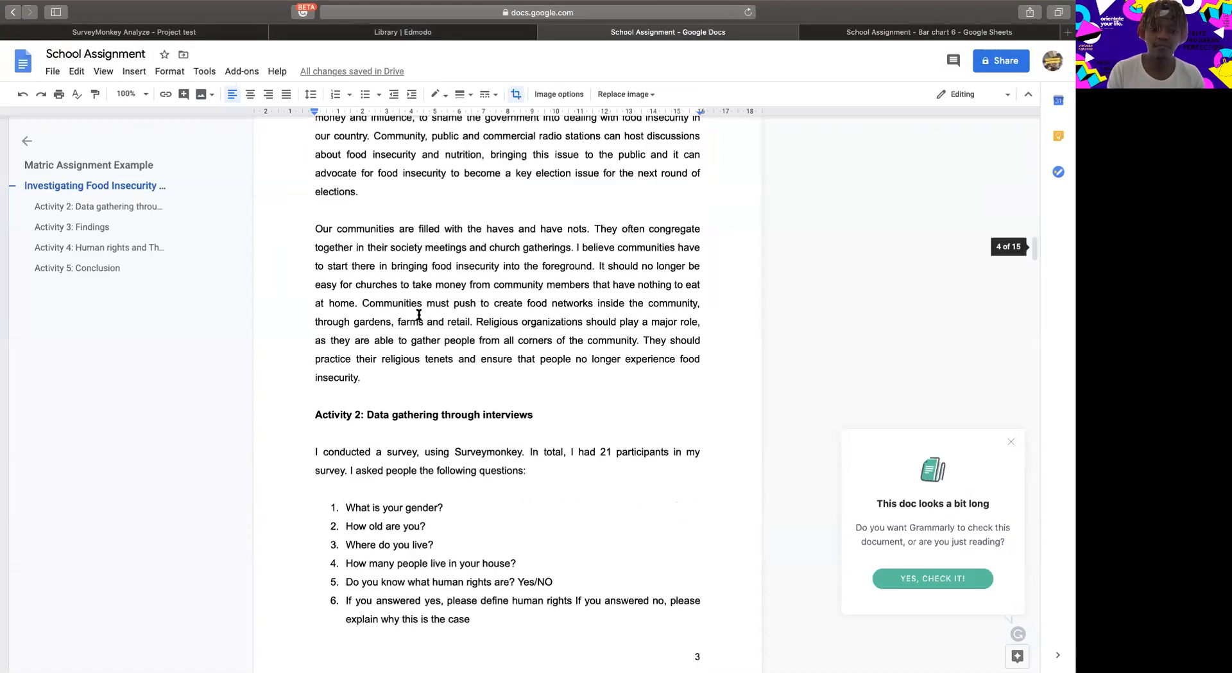
pyautogui.scroll(-10, 419, 314)
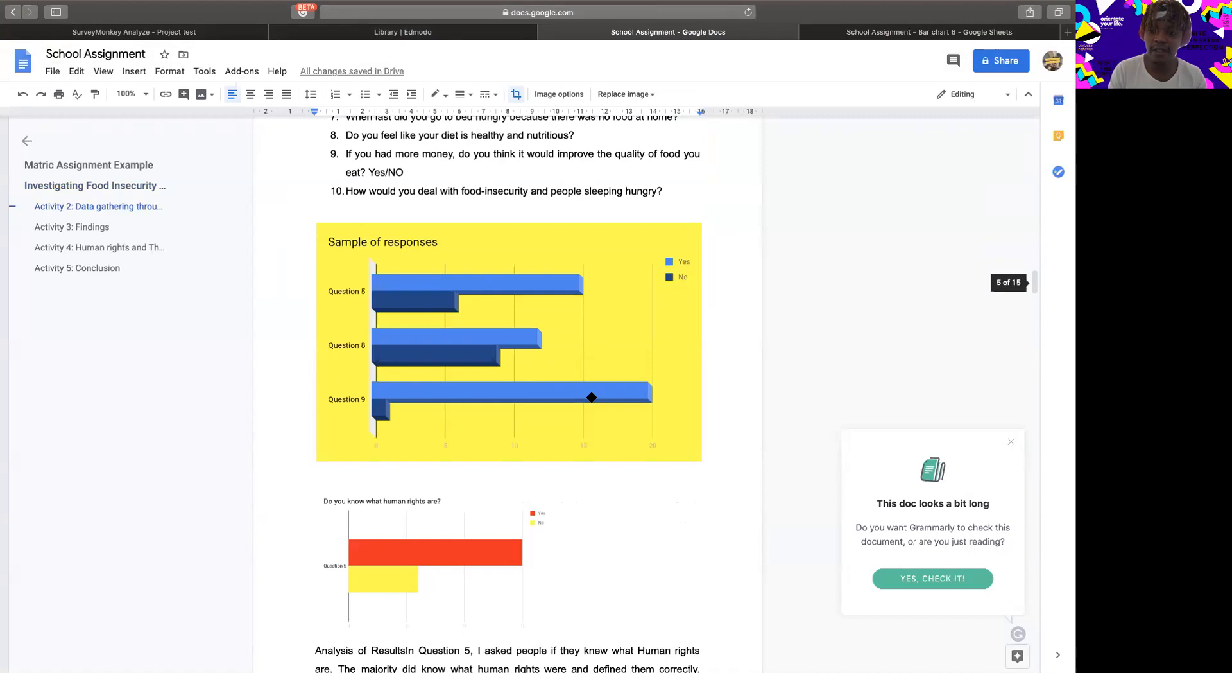
pyautogui.scroll(-7, 498, 535)
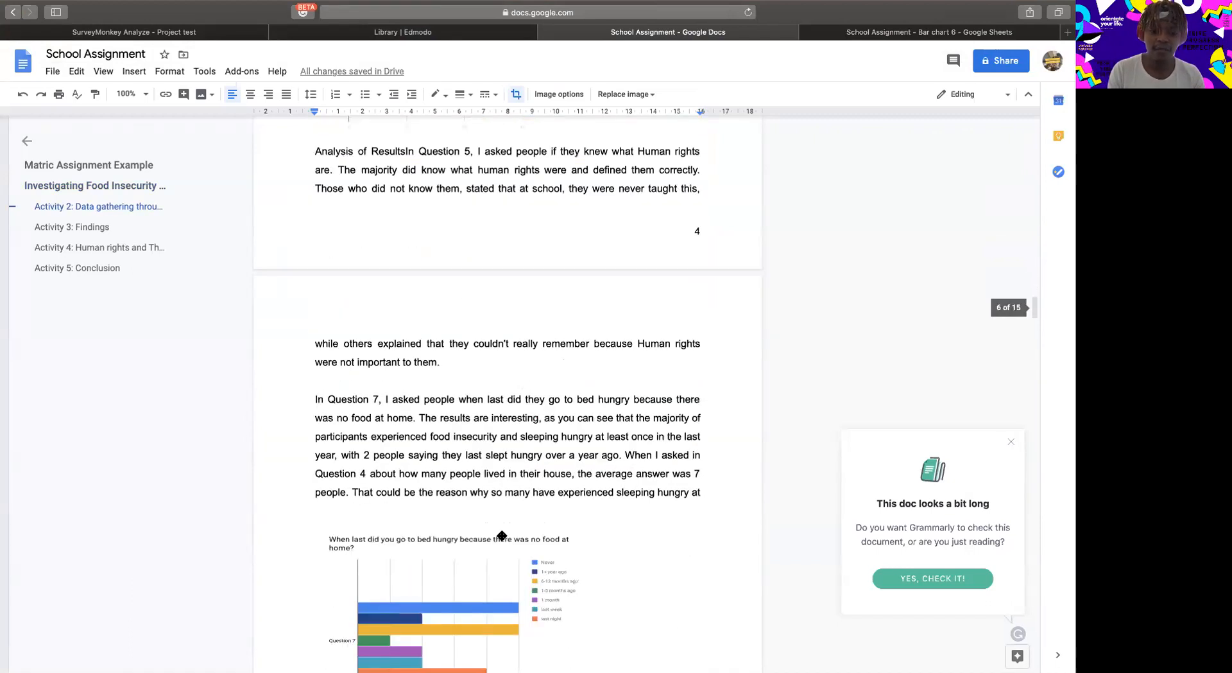
pyautogui.click(391, 369)
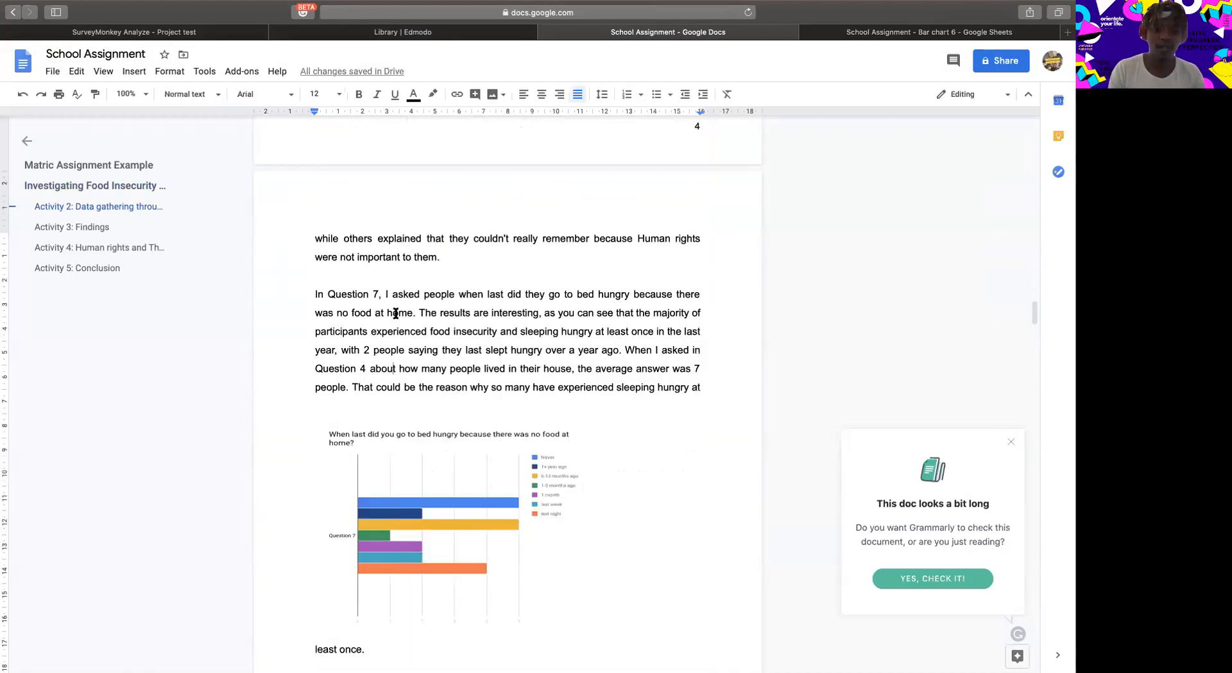
pyautogui.scroll(1, 333, 417)
pyautogui.scroll(-2, 332, 423)
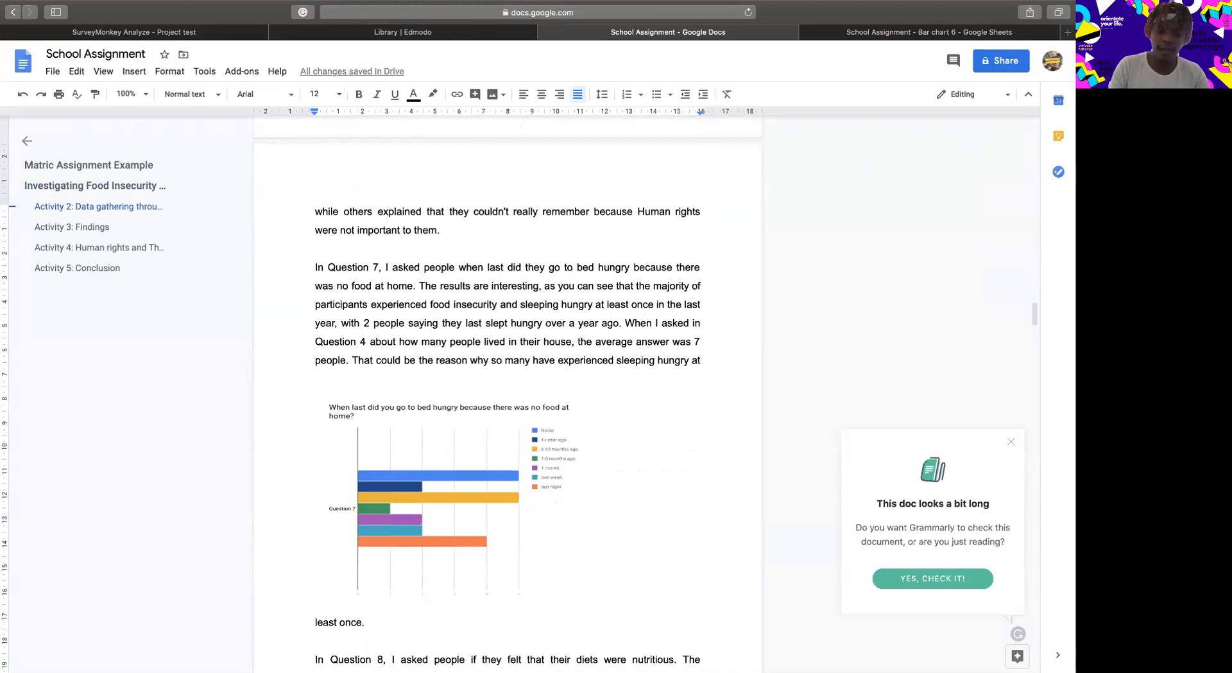
pyautogui.press('Return')
pyautogui.scroll(-4, 180, 476)
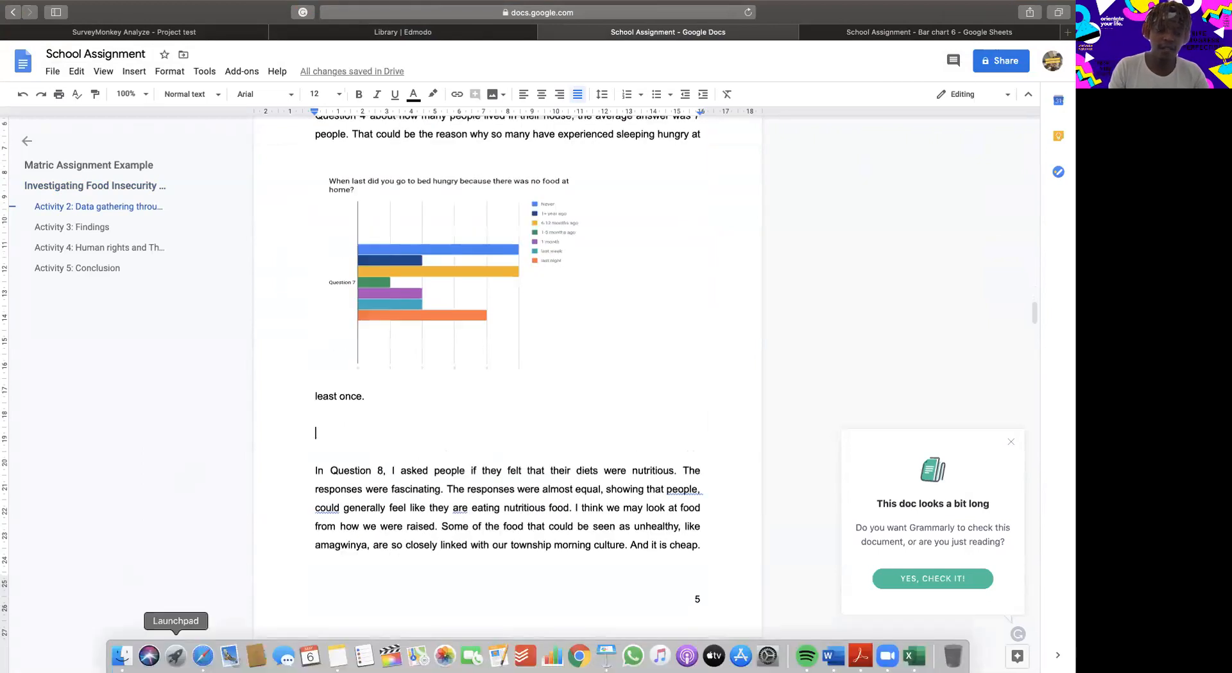
# Insert the newest screenshot, with the gender based violence bar chart, on the empty line after "least once." in the School Assignment document.
pyautogui.click(121, 659)
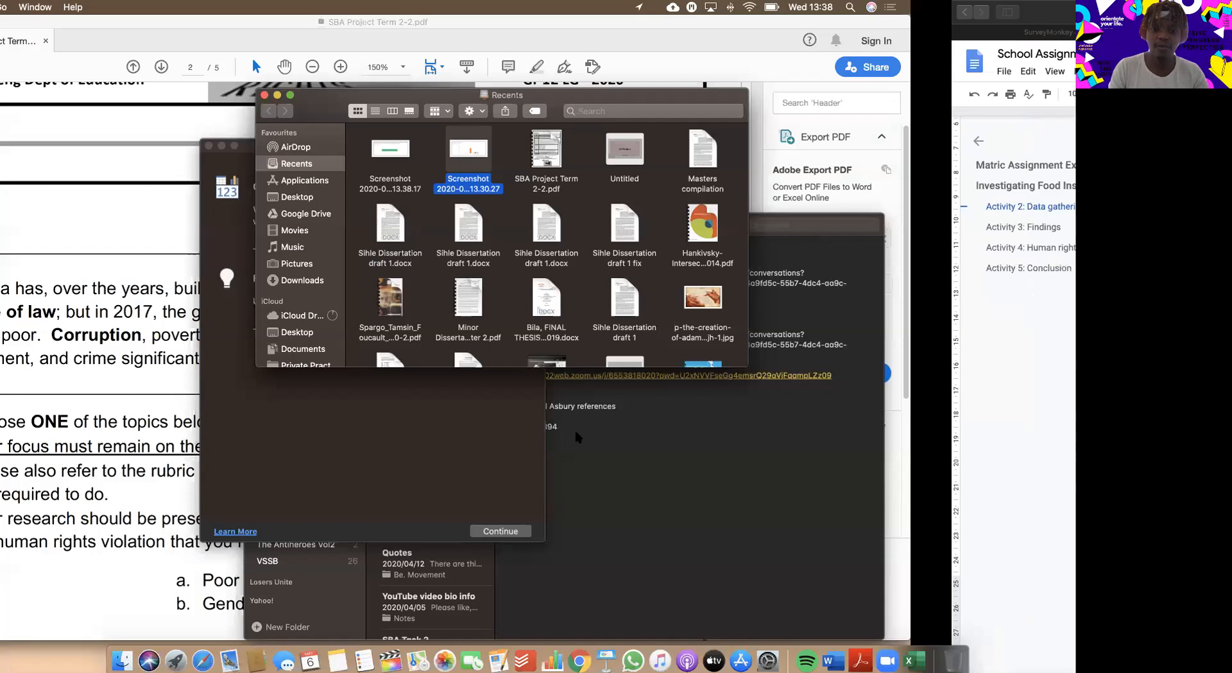
pyautogui.hotkey('ctrl', 'Up')
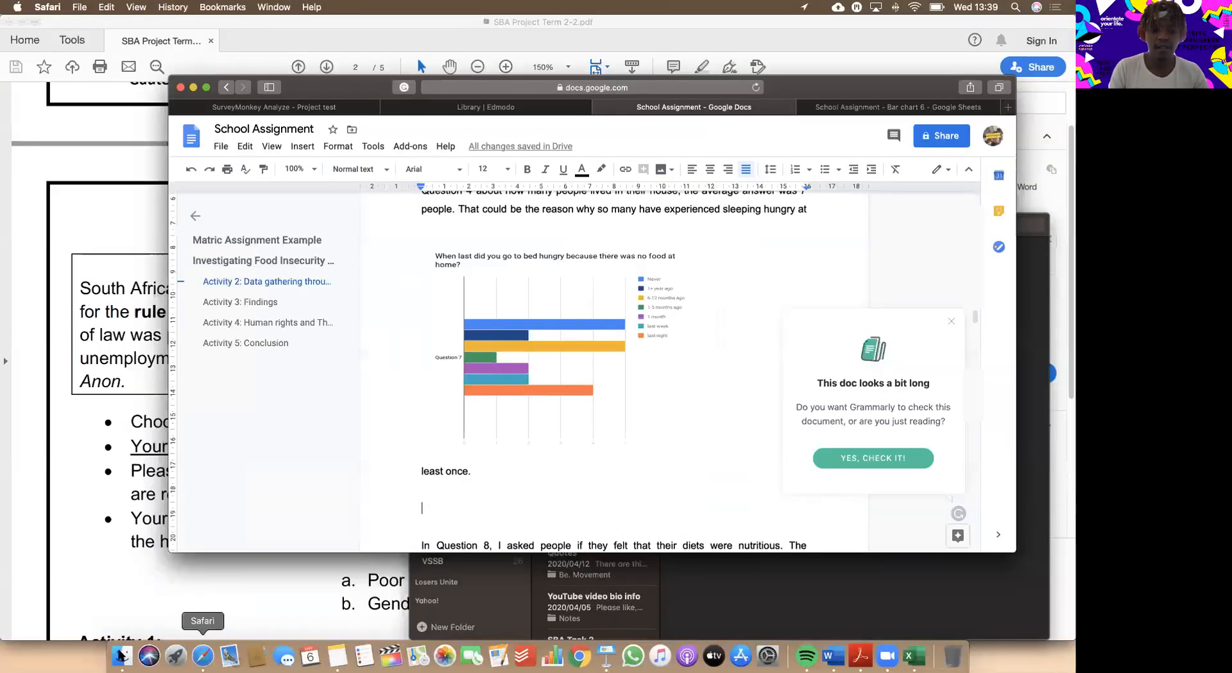
pyautogui.click(121, 655)
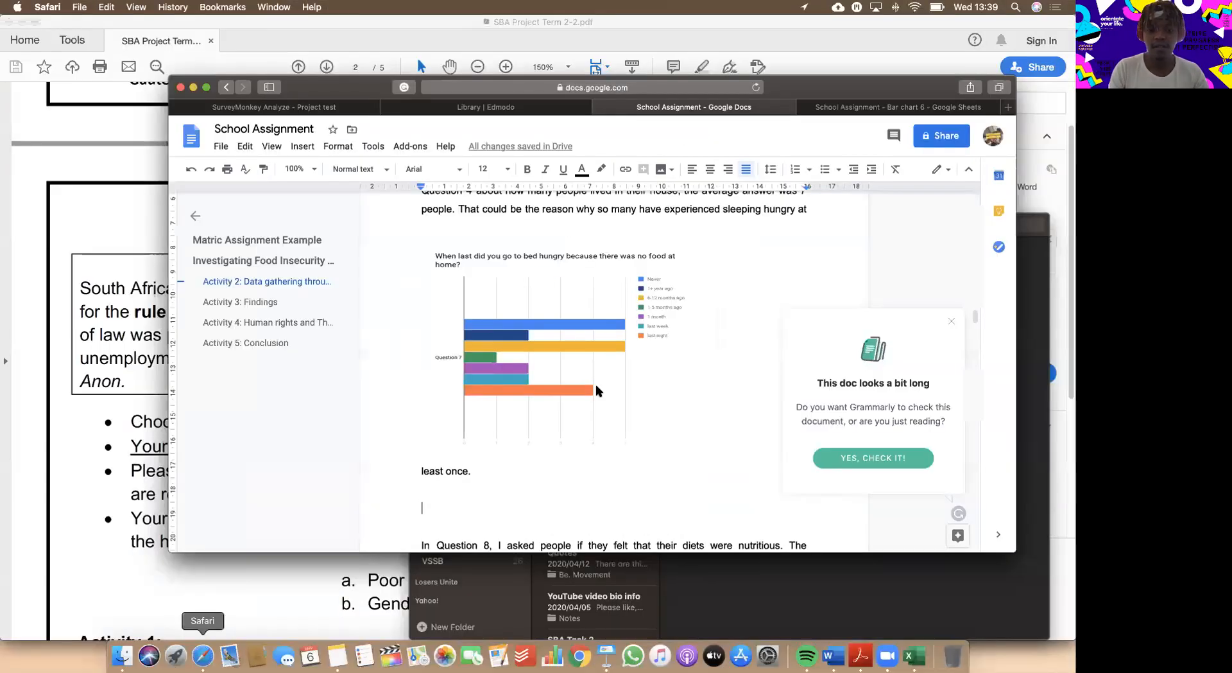
pyautogui.press('Left')
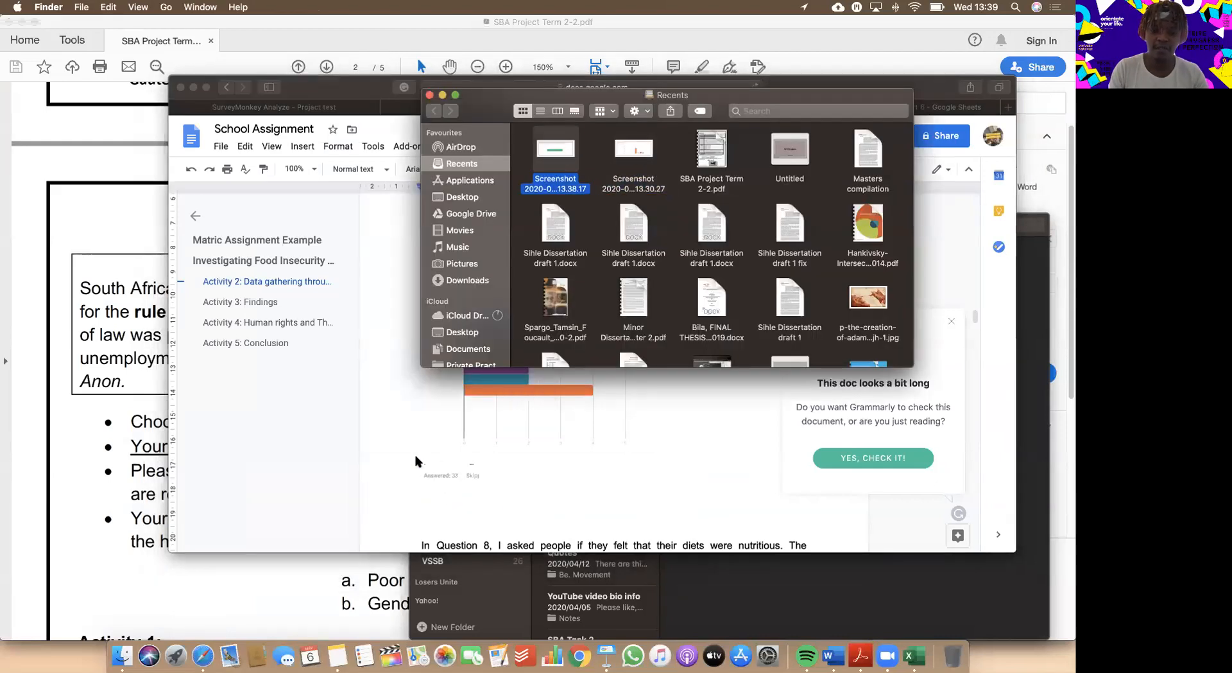
pyautogui.click(604, 372)
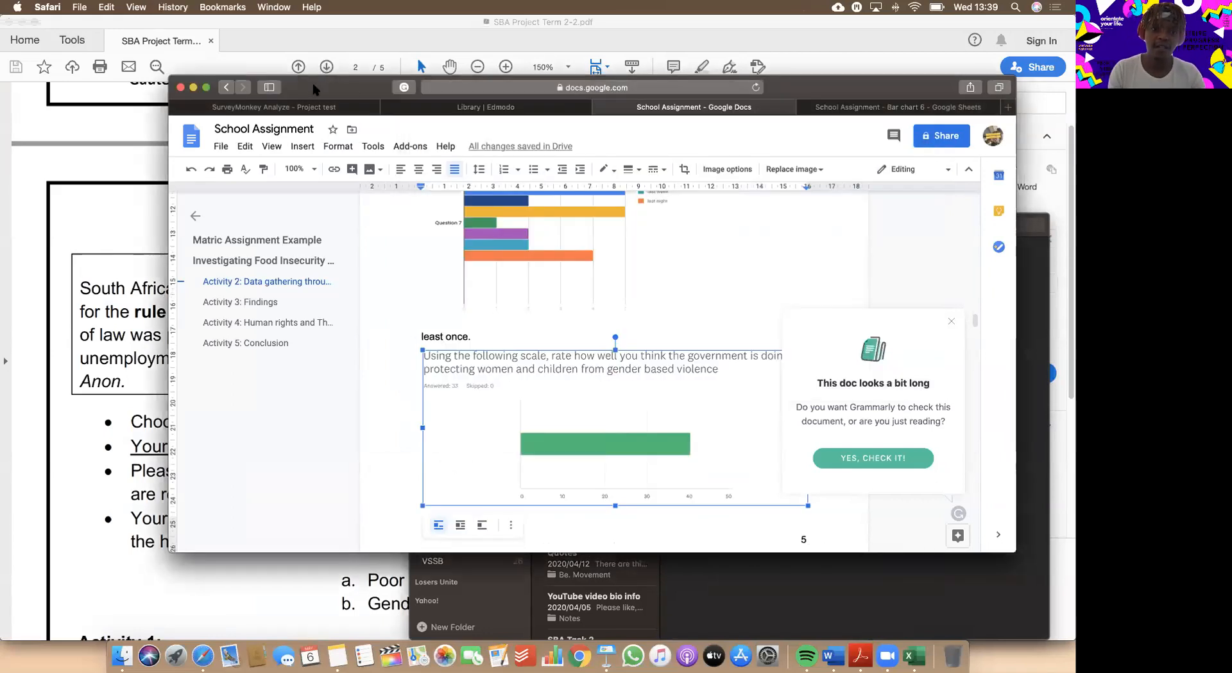
pyautogui.moveTo(313, 89); pyautogui.dragTo(315, 161)
# Switch to Word's Document2, take it out of full screen and insert the newest screenshot file above the "What Grade are you in" picture.
pyautogui.moveTo(274, 72); pyautogui.dragTo(273, 72)
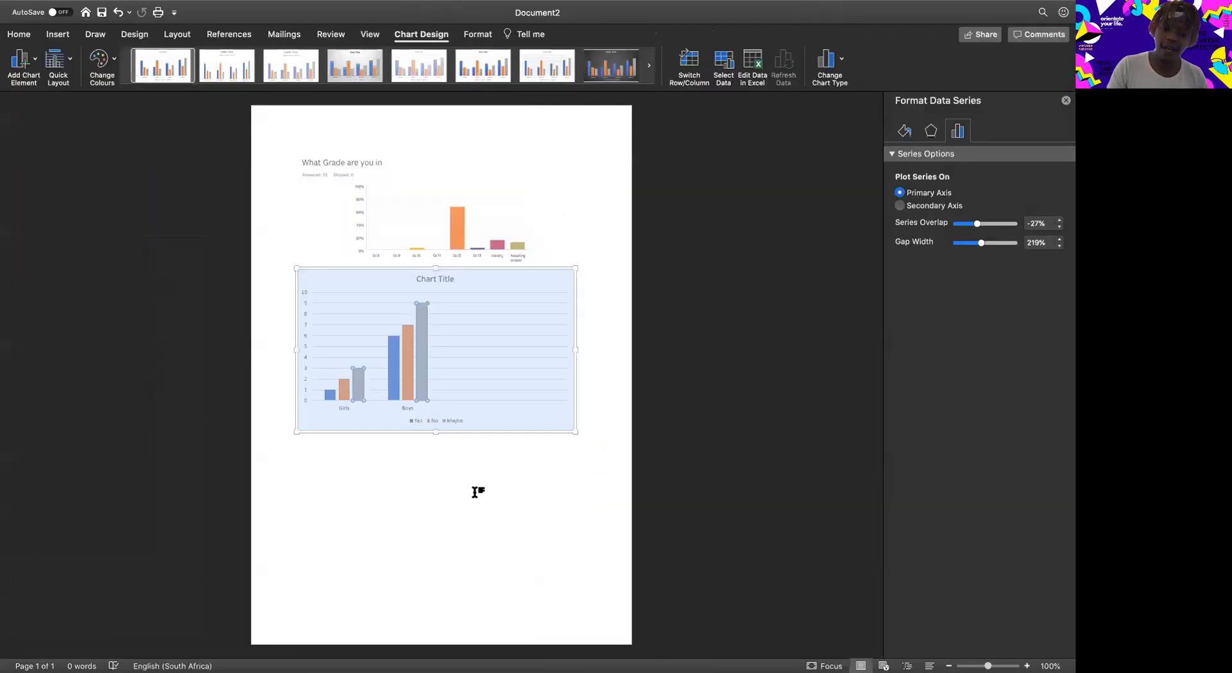
pyautogui.click(580, 437)
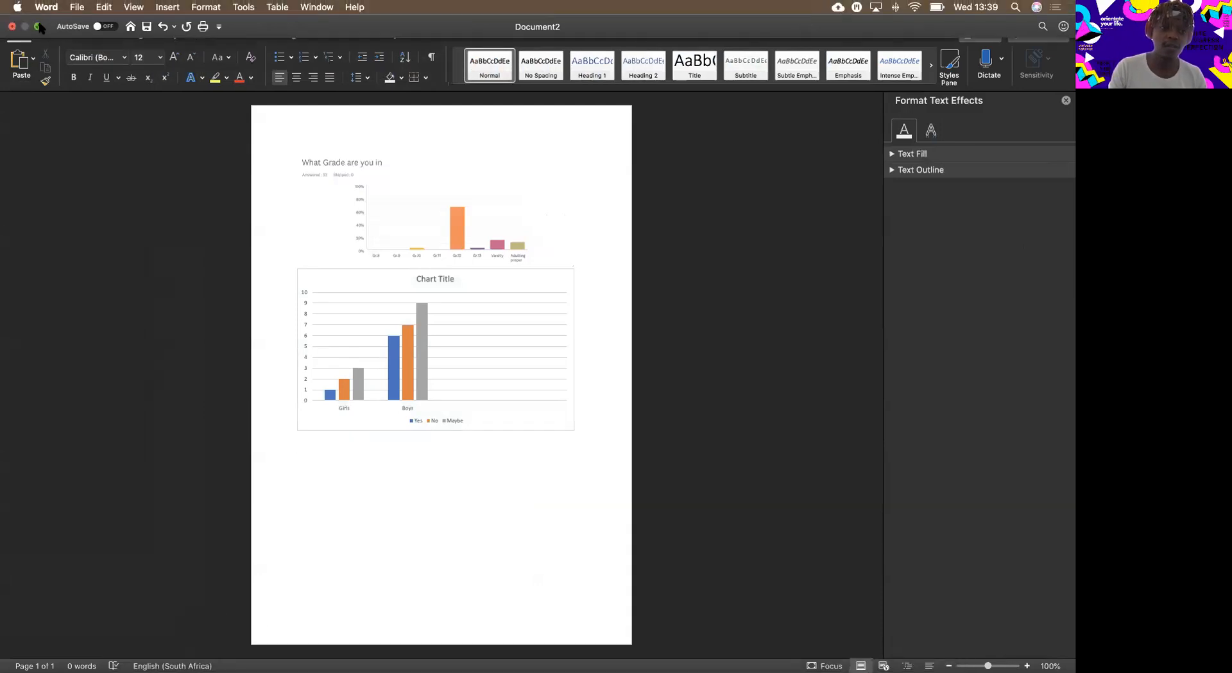
pyautogui.click(39, 27)
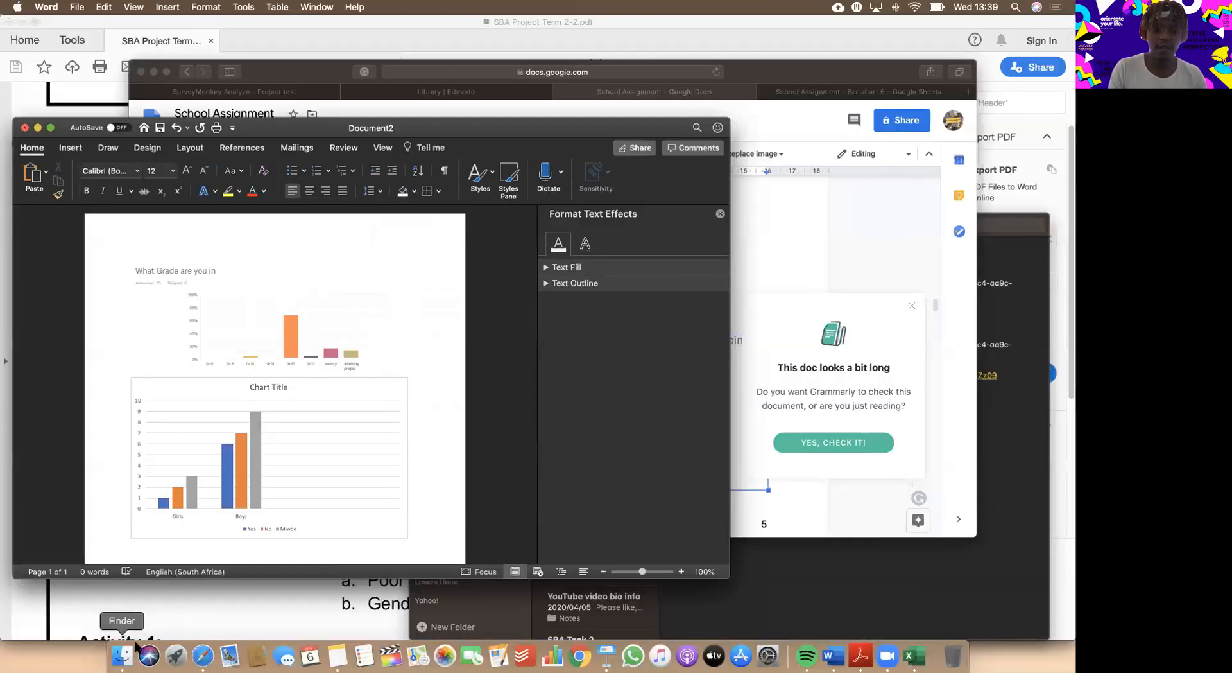
pyautogui.click(128, 653)
pyautogui.moveTo(302, 443); pyautogui.dragTo(135, 508)
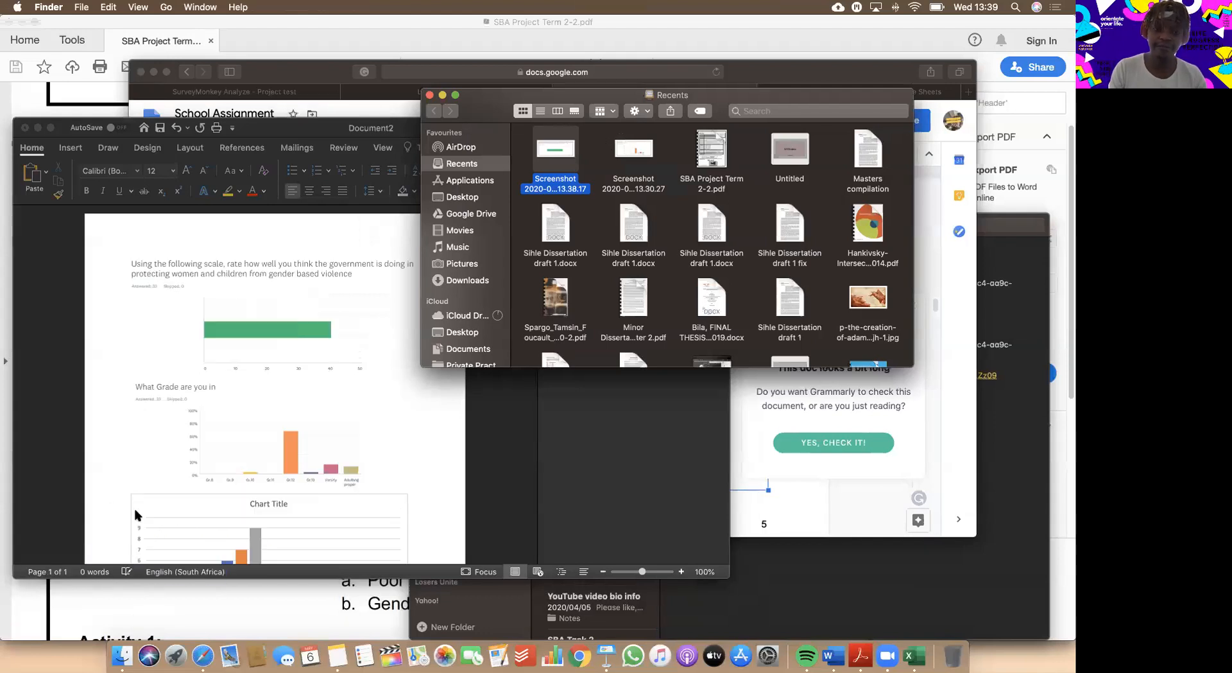
# Show Document2 in full screen and rearrange it with the Girls/Boys chart first, the gender based violence picture second and the grade picture last.
pyautogui.click(290, 124)
pyautogui.moveTo(298, 128); pyautogui.dragTo(426, 27)
pyautogui.click(182, 25)
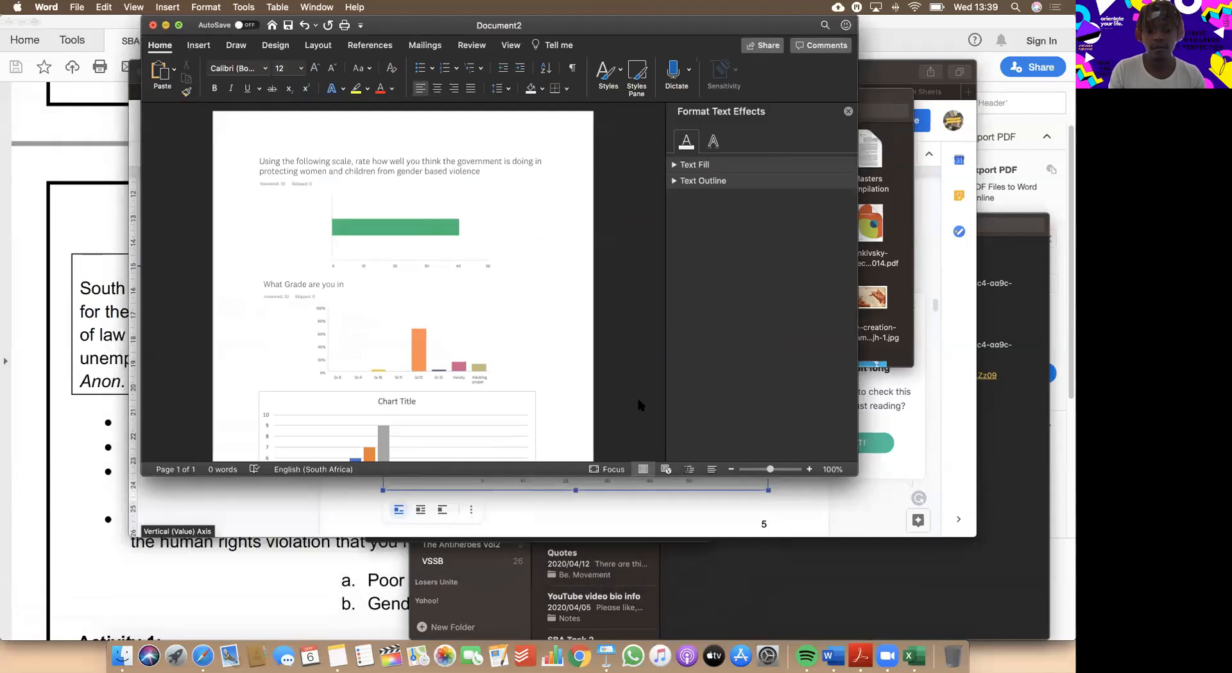
pyautogui.moveTo(424, 229); pyautogui.dragTo(434, 445)
pyautogui.moveTo(403, 498); pyautogui.dragTo(378, 245)
pyautogui.click(357, 357)
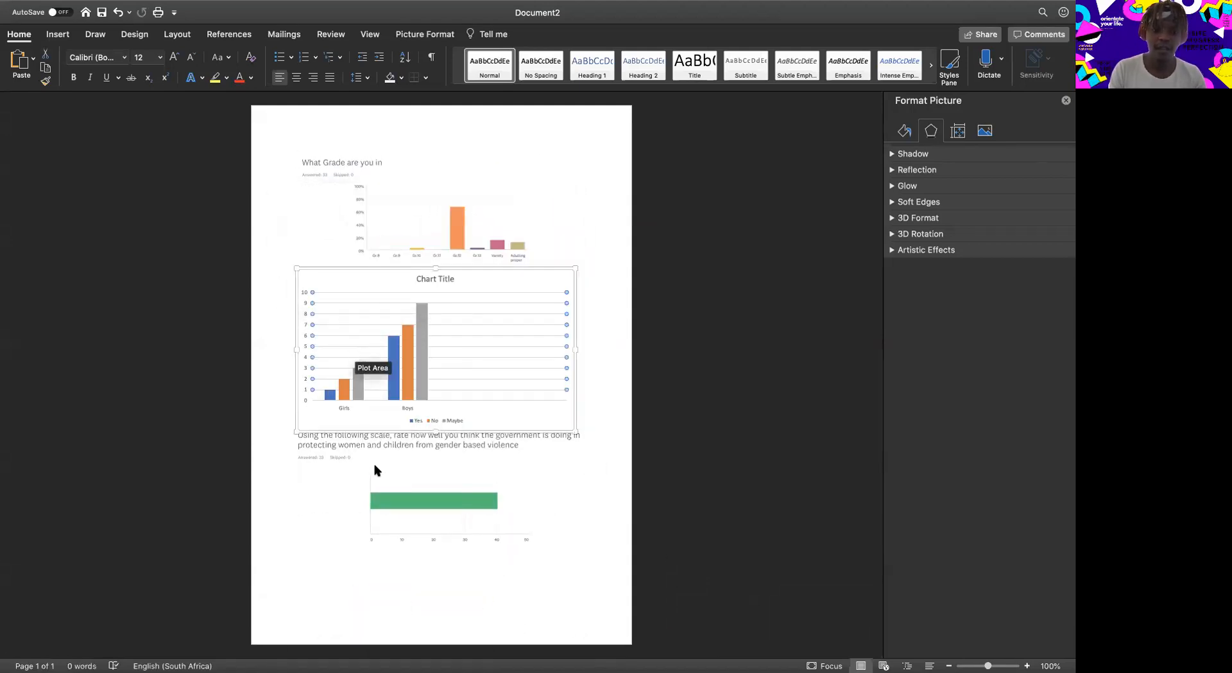
pyautogui.click(446, 228)
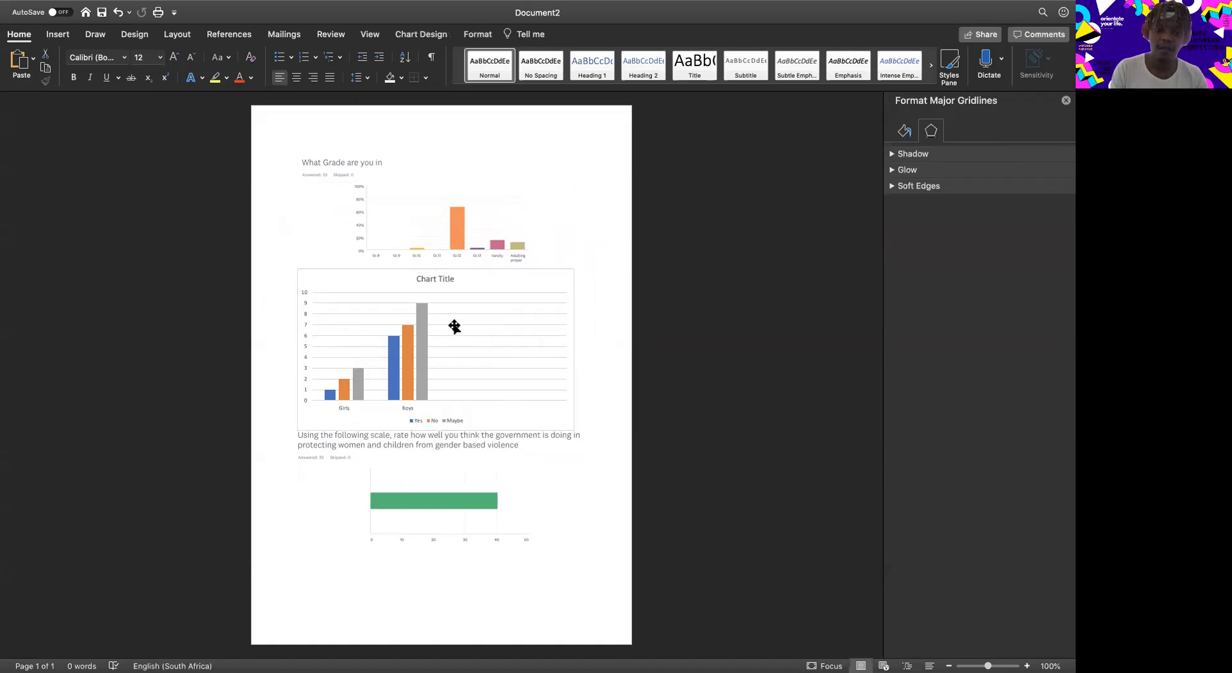
pyautogui.moveTo(438, 215); pyautogui.dragTo(383, 595)
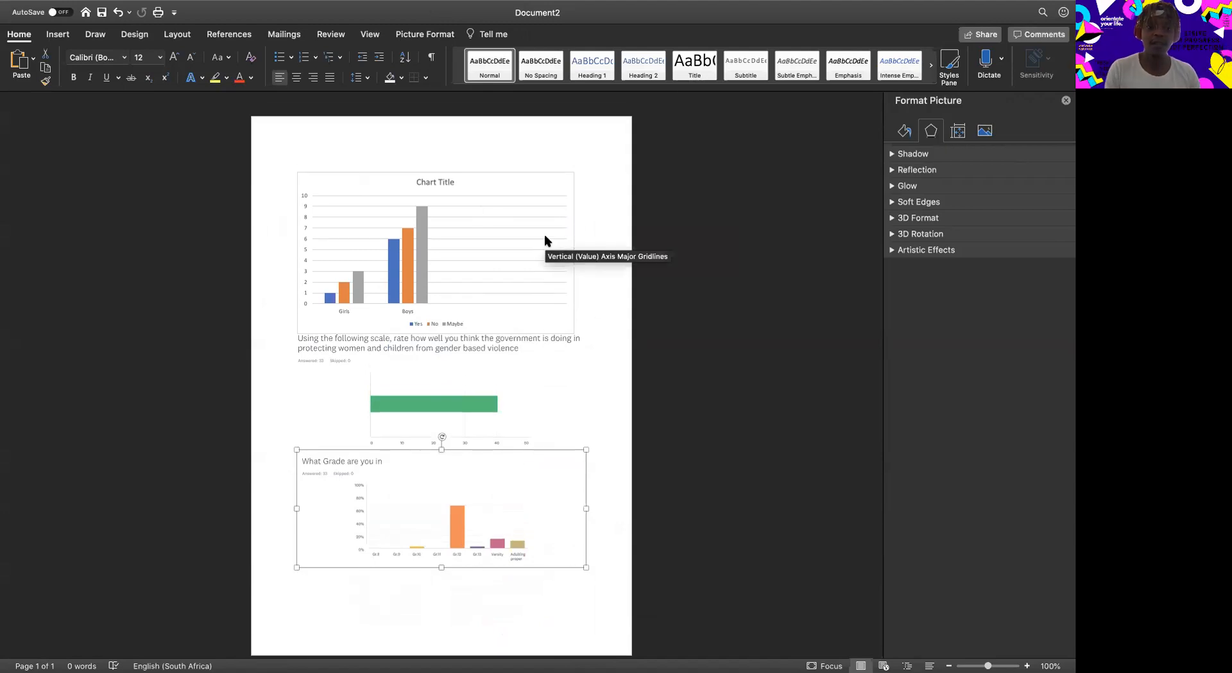
# Switch to SBA Project Term 2-2.pdf in Acrobat Reader and review the topic choices and Activity 1 requirements on page 2.
pyautogui.moveTo(310, 664)
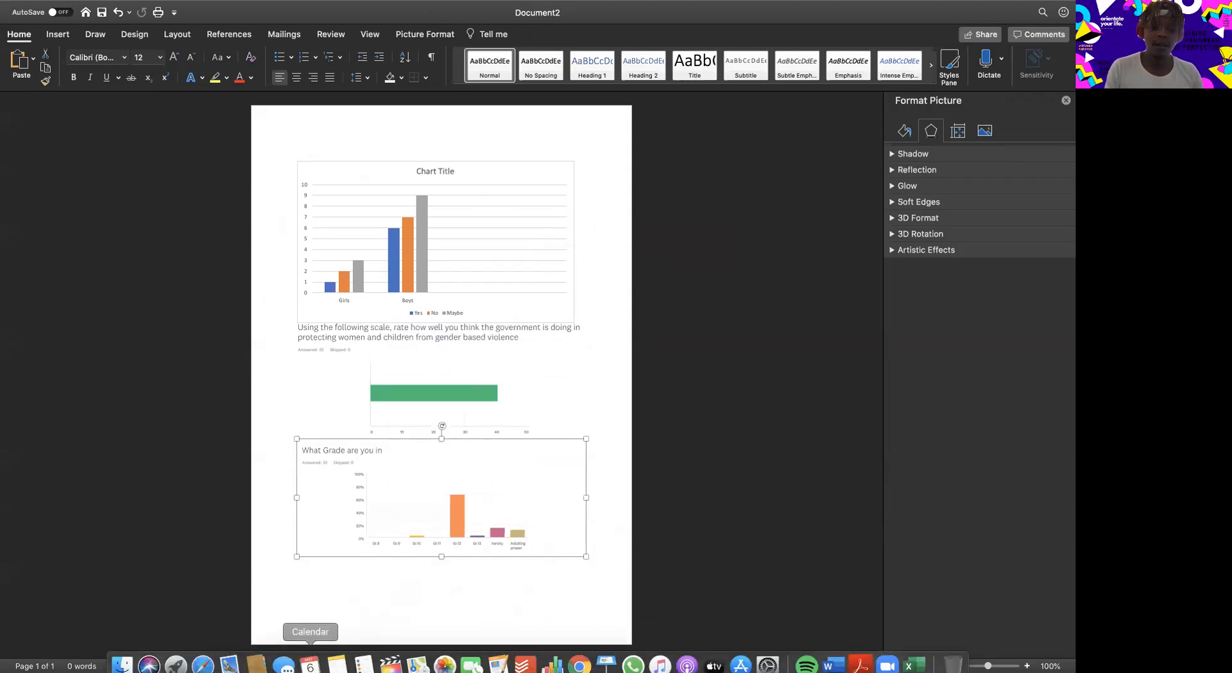
pyautogui.click(202, 662)
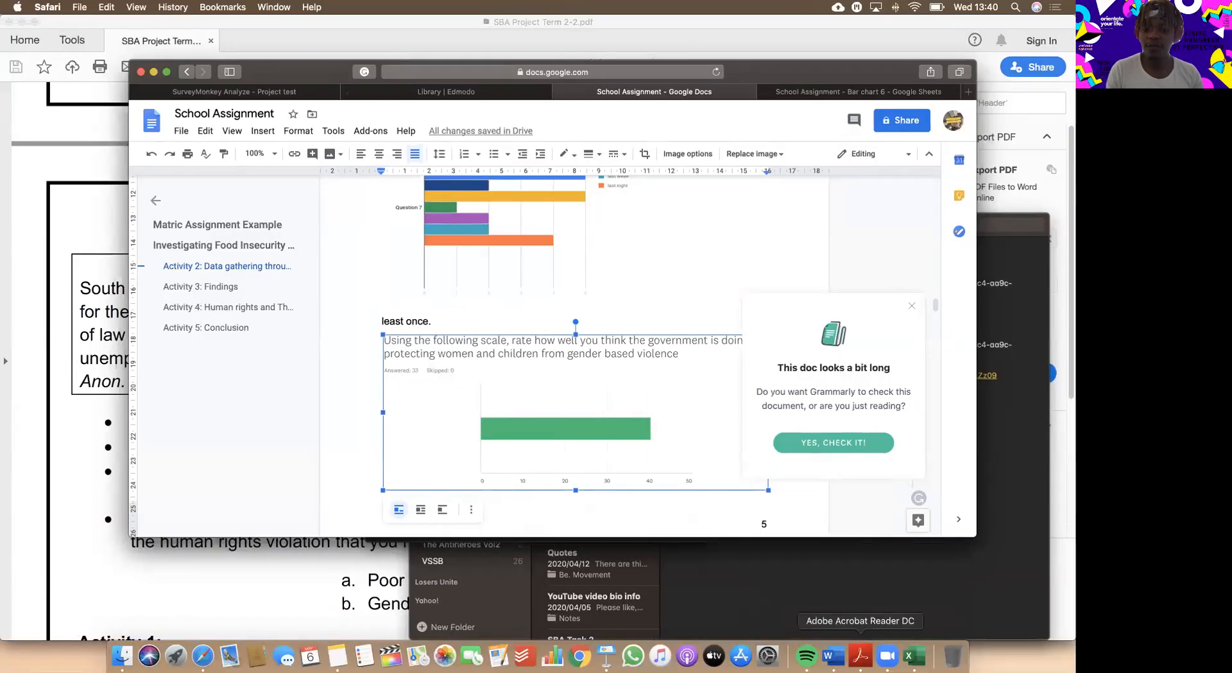
pyautogui.click(861, 655)
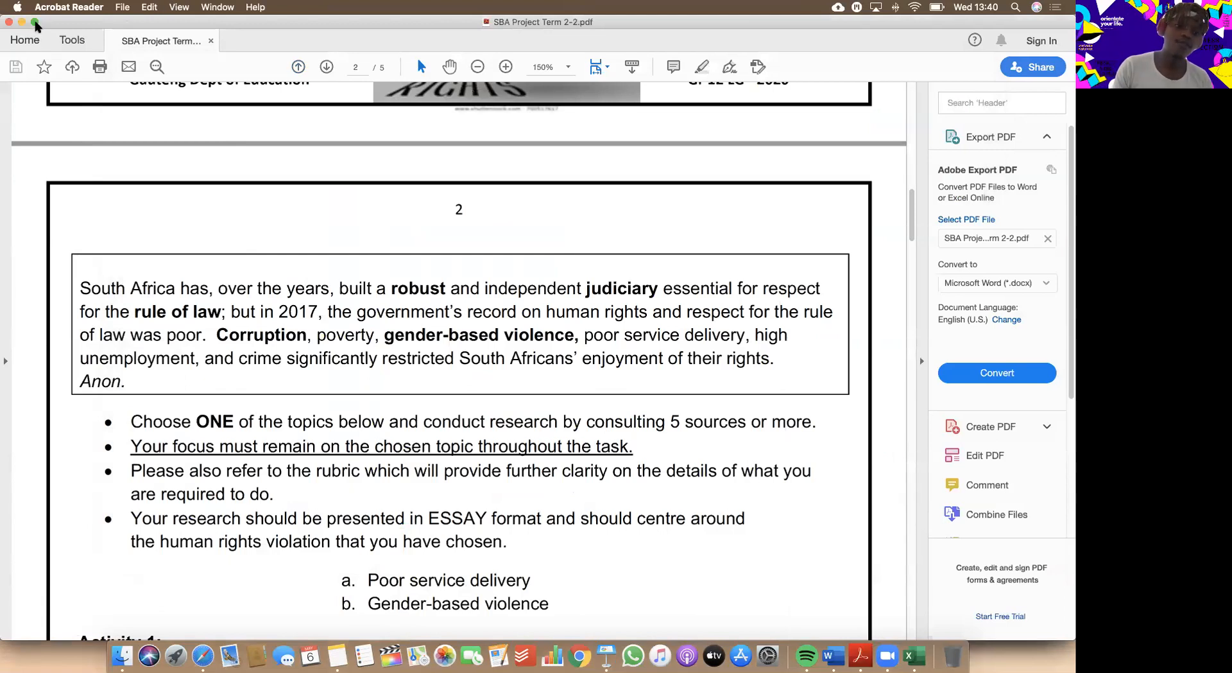
pyautogui.moveTo(35, 22)
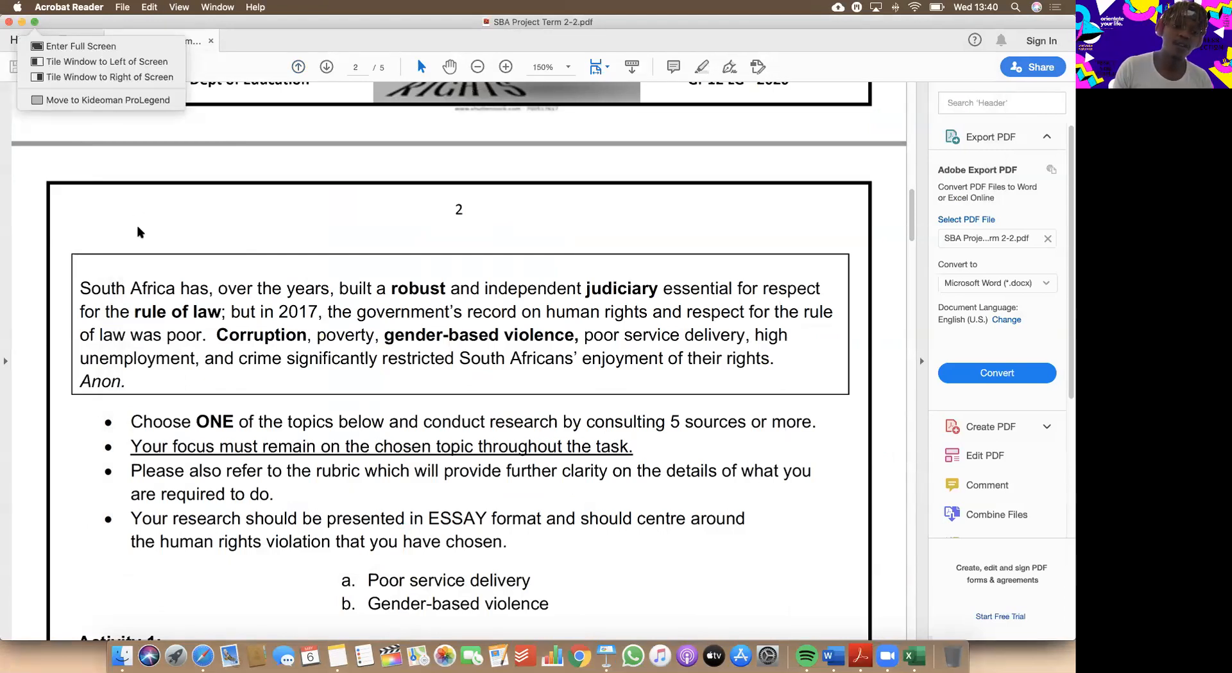
pyautogui.click(267, 24)
pyautogui.moveTo(34, 23)
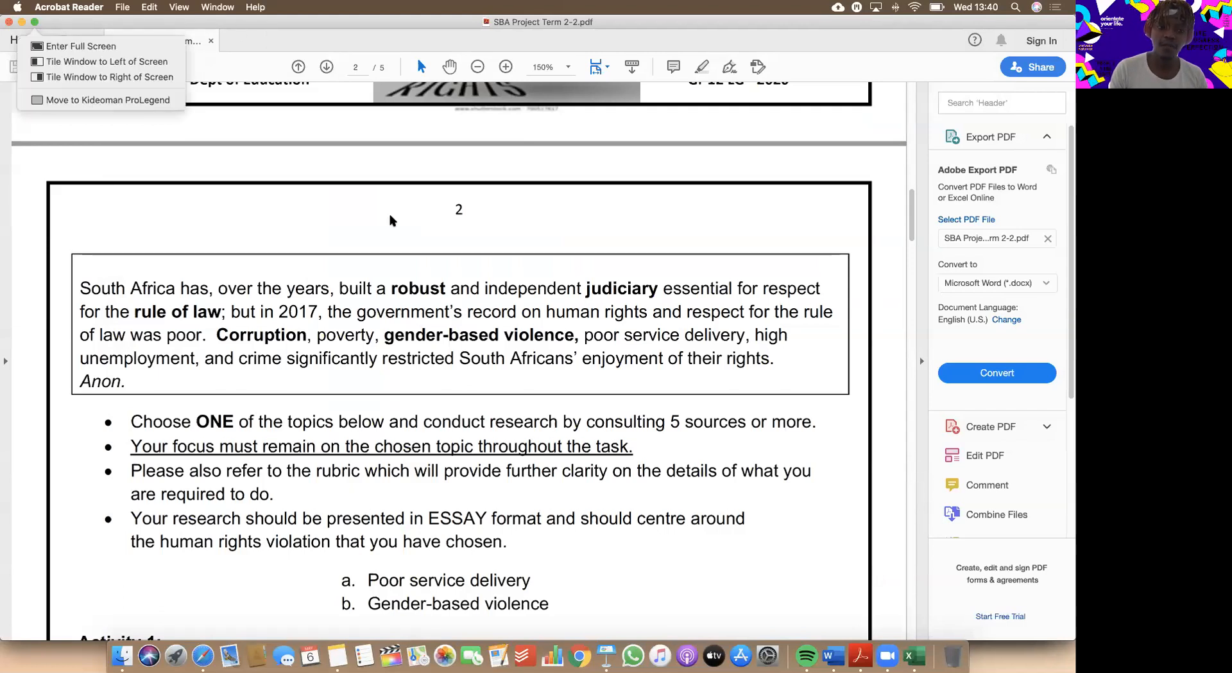
pyautogui.click(192, 108)
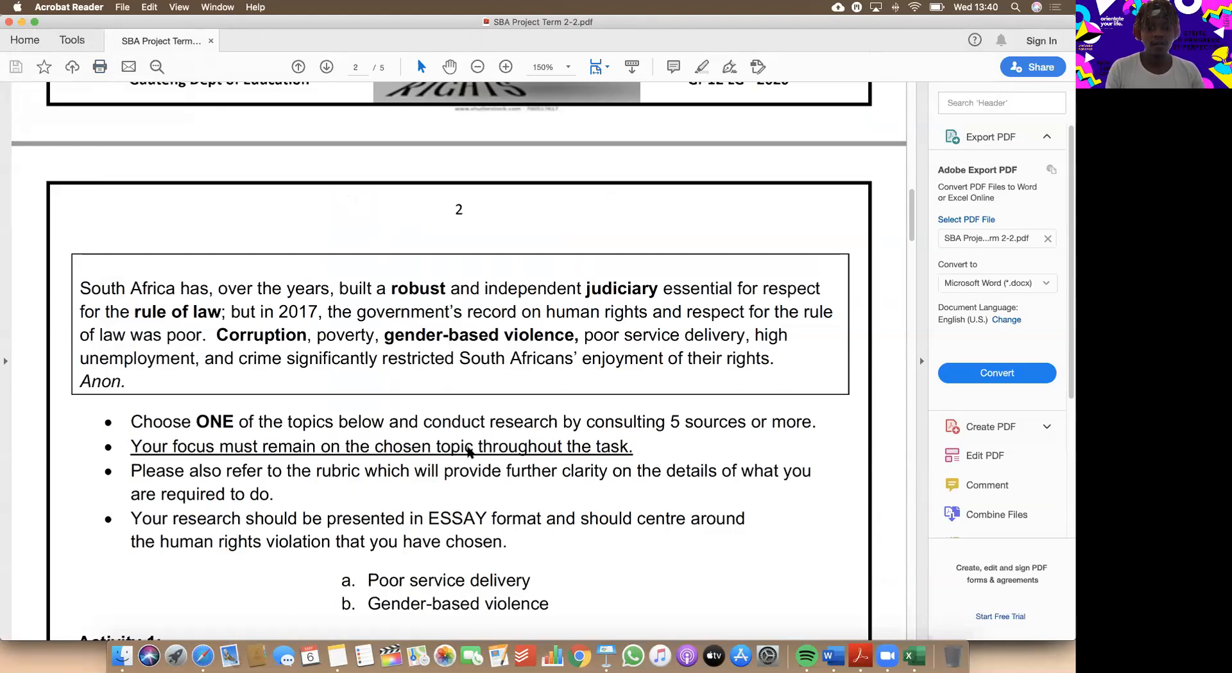
pyautogui.scroll(-5, 469, 451)
pyautogui.scroll(-4, 468, 446)
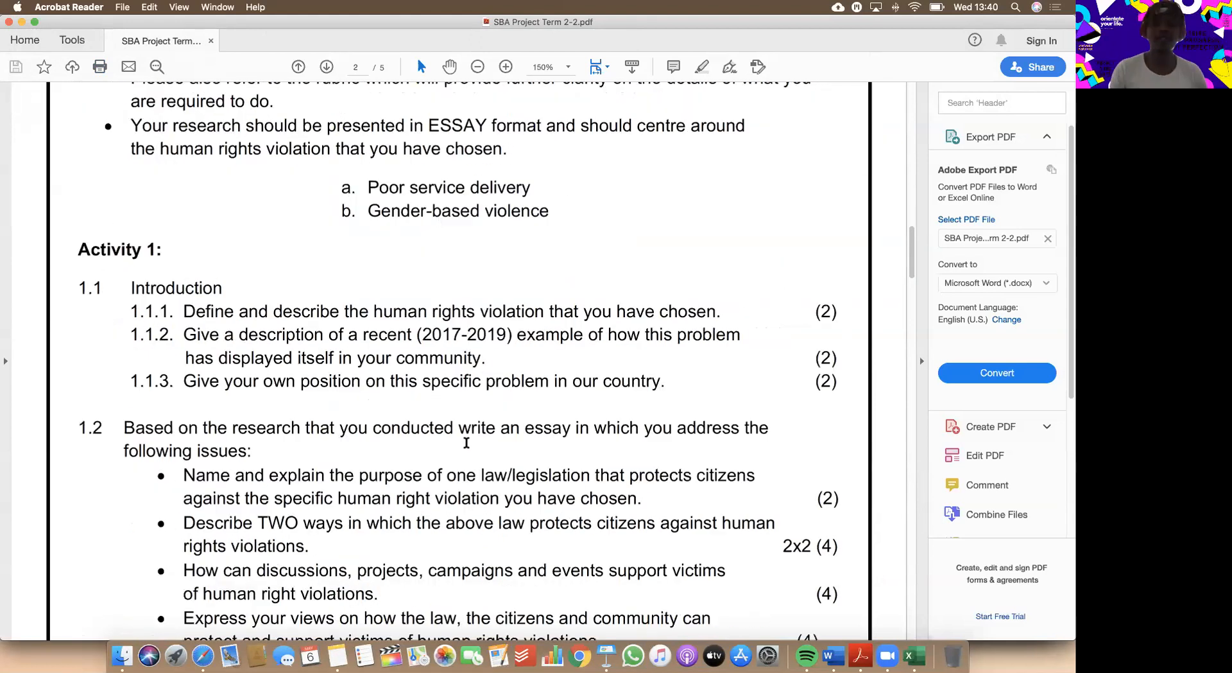
pyautogui.scroll(2, 466, 443)
pyautogui.scroll(-1, 467, 443)
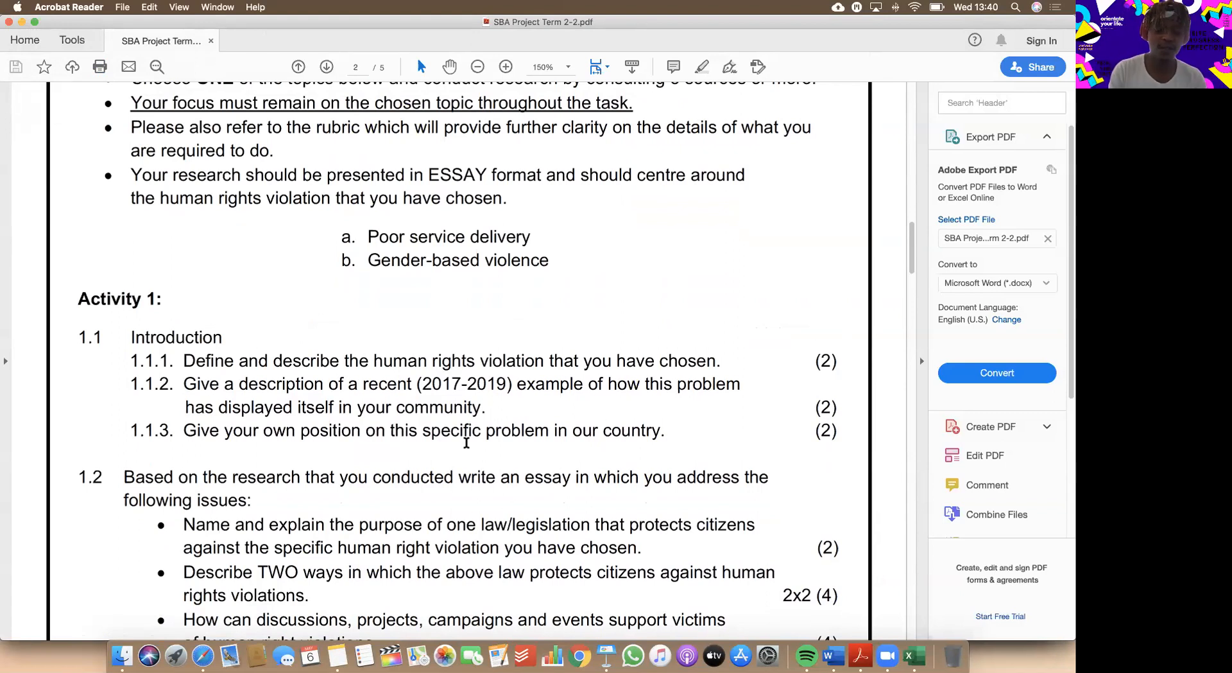
# Switch to the School Assignment document in Safari, go to "Activity 1: Introduction" and accept the Grammarly check of the document.
pyautogui.click(203, 654)
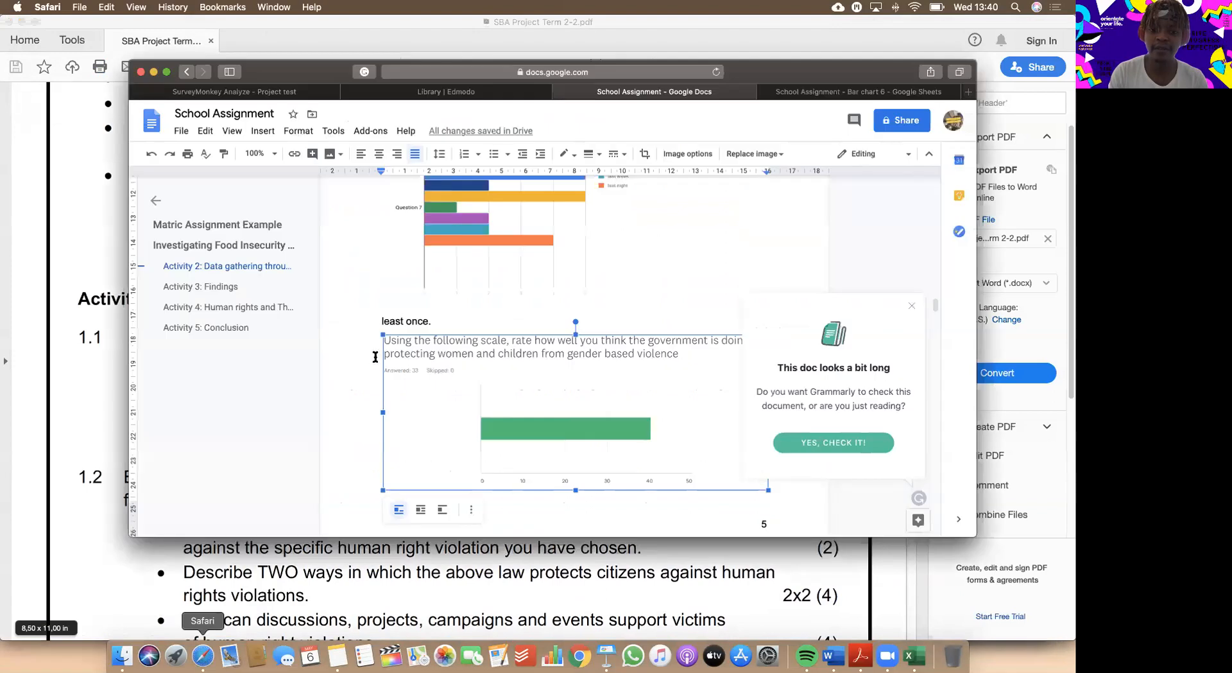
pyautogui.scroll(10, 612, 269)
pyautogui.scroll(15, 612, 270)
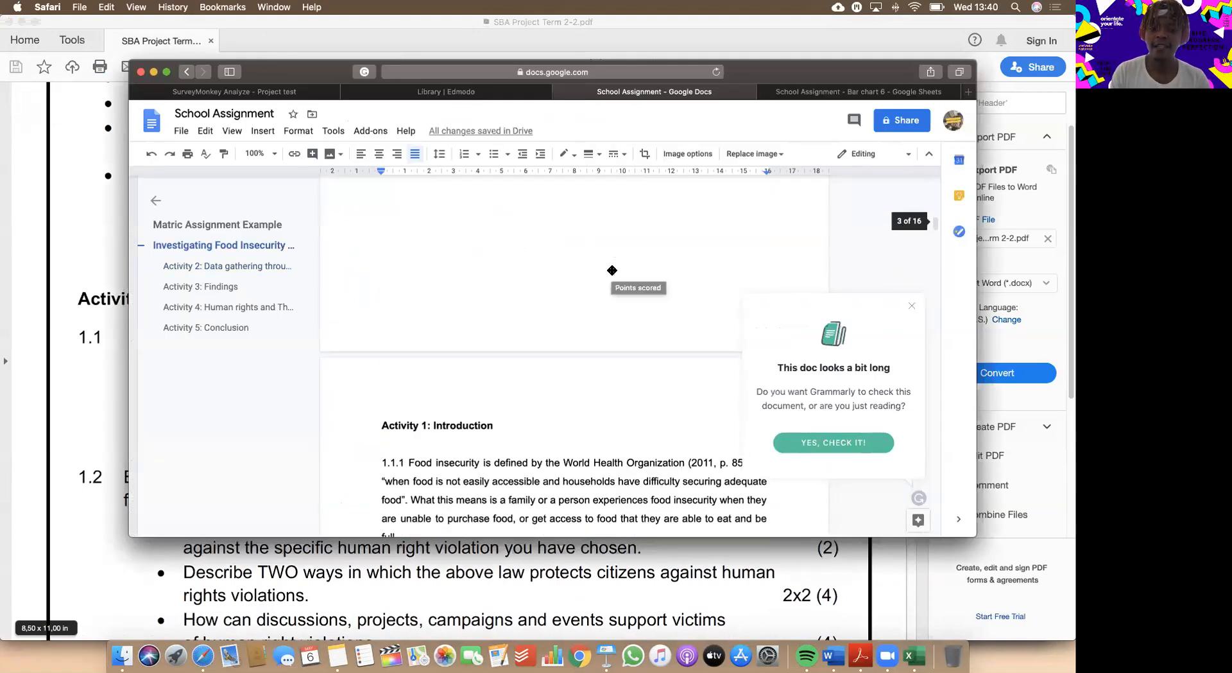
pyautogui.scroll(-2, 612, 270)
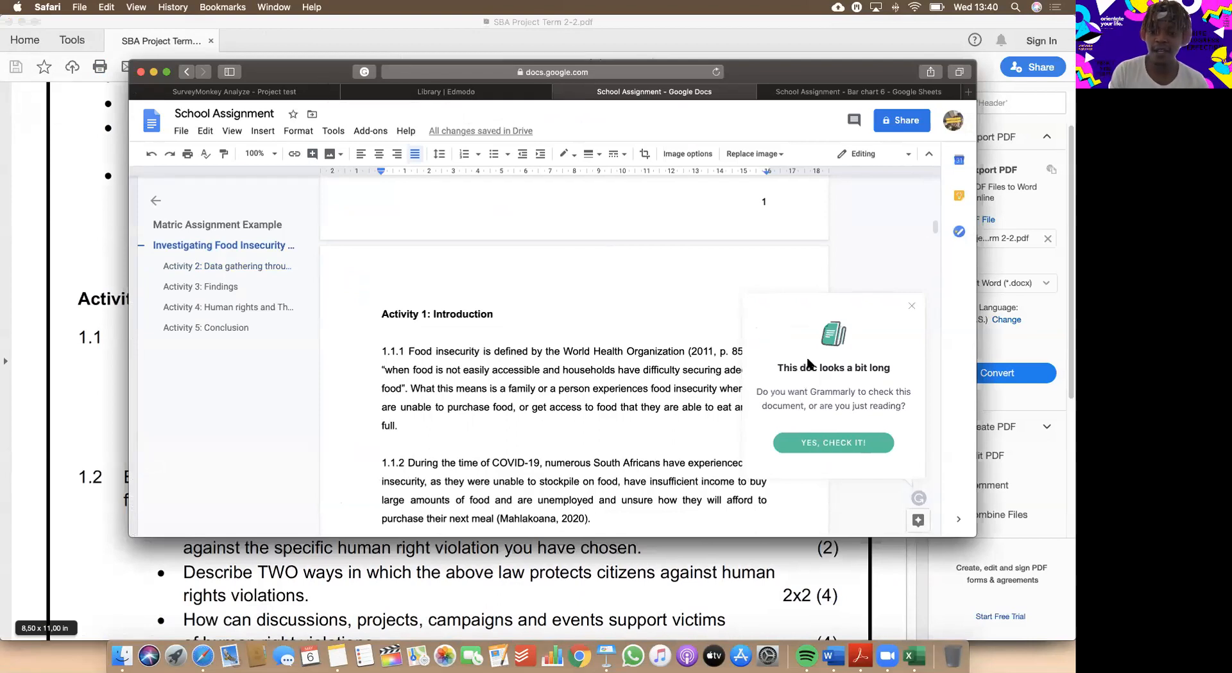
pyautogui.click(841, 443)
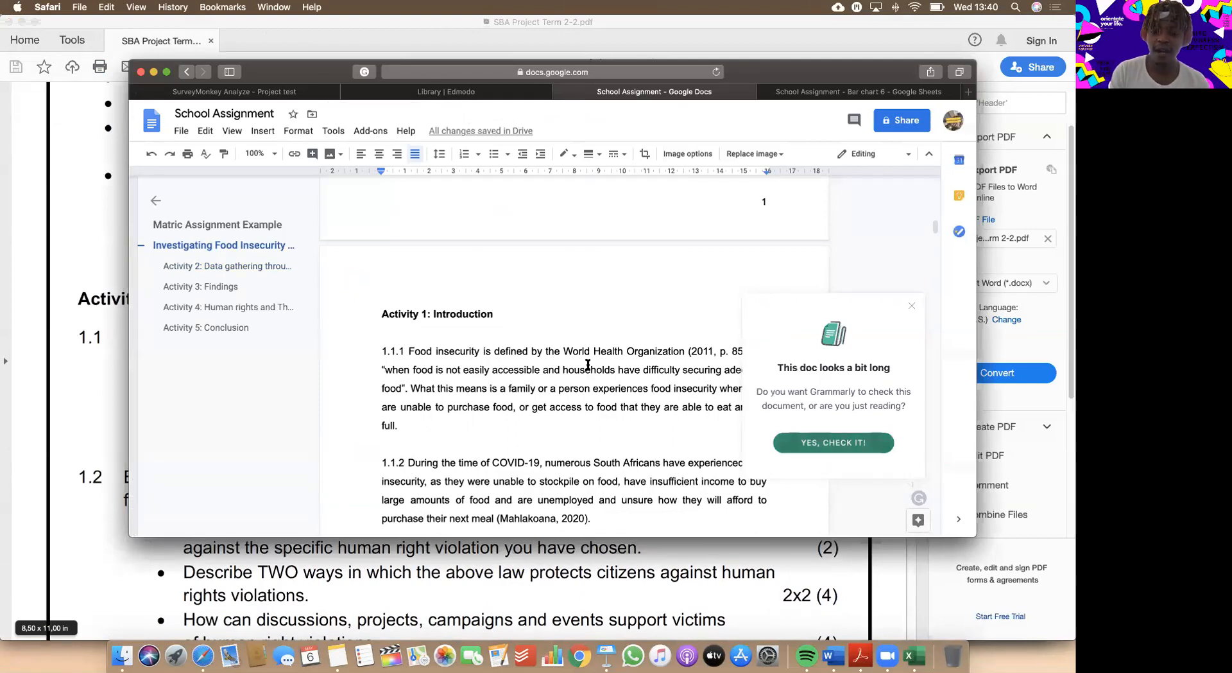
pyautogui.scroll(-1, 588, 365)
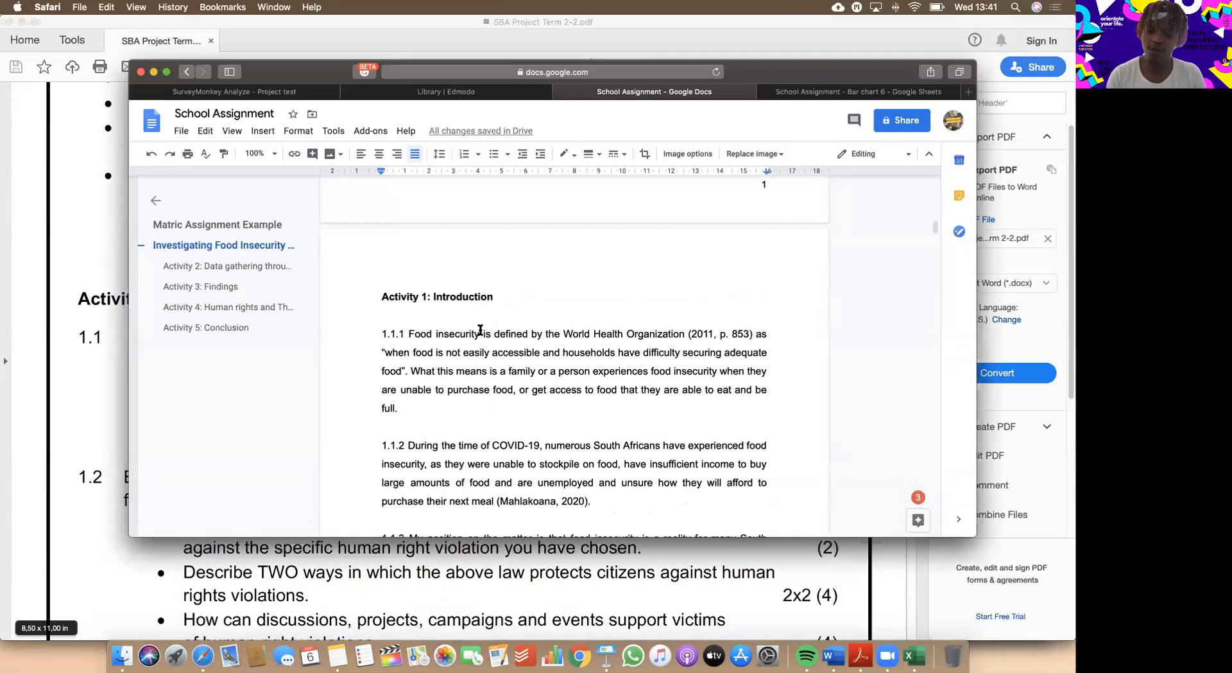
# Compare the Activity 1 questions 1.1.1 to 1.1.3 in the assignment PDF with the matching answers in the School Assignment document.
pyautogui.click(242, 587)
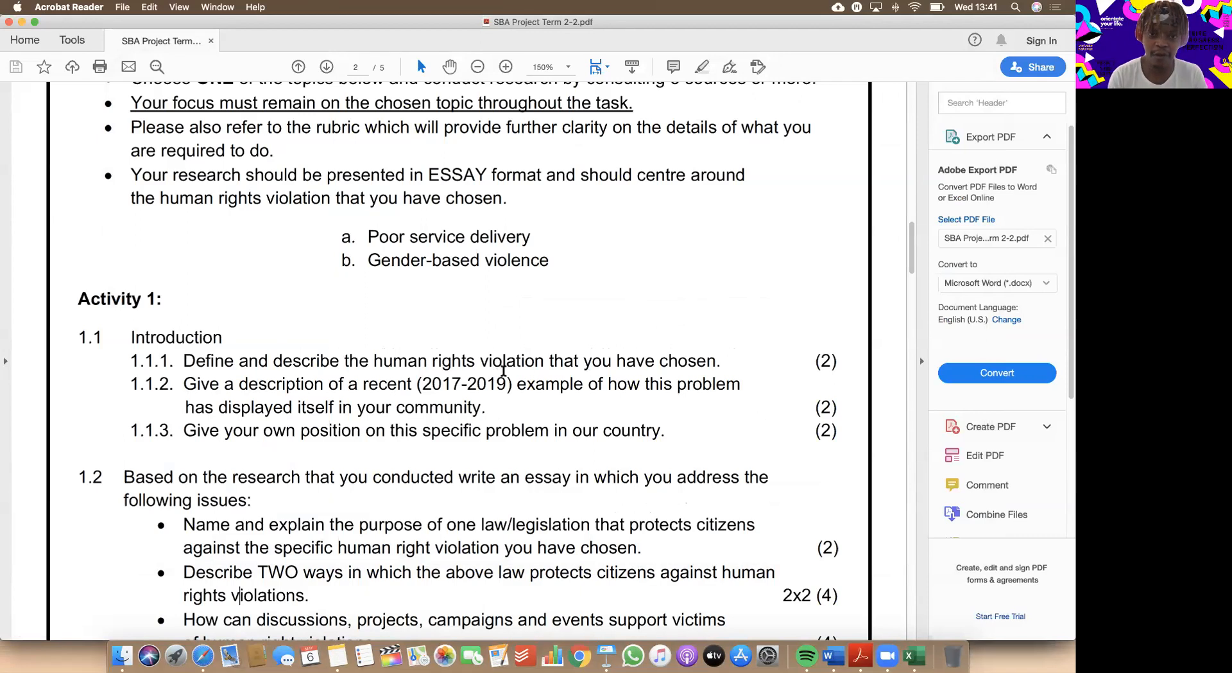
pyautogui.scroll(-2, 500, 372)
pyautogui.hotkey('ctrl', 'Up')
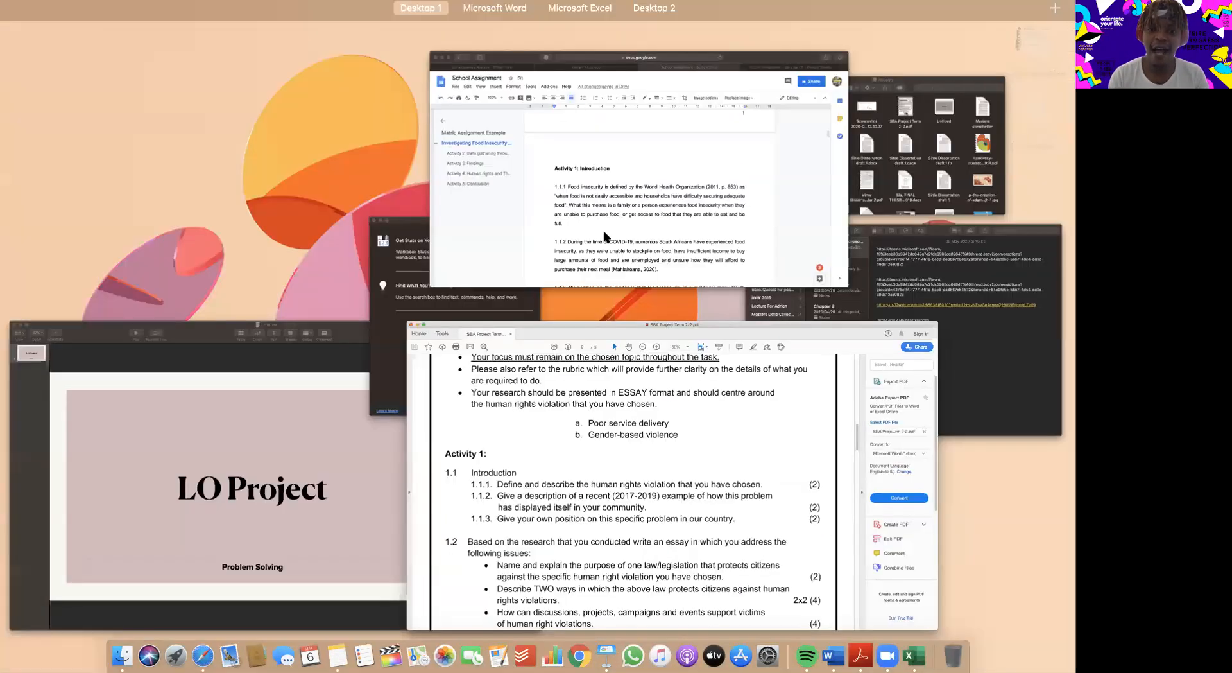
pyautogui.click(597, 256)
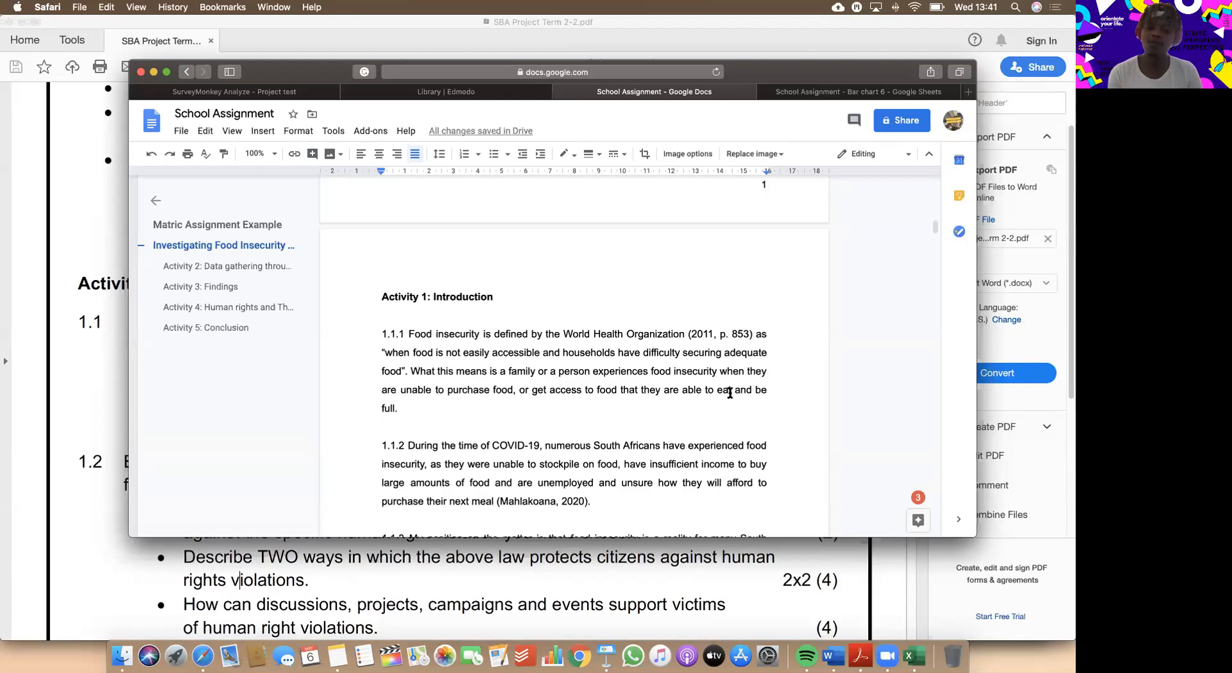
pyautogui.click(76, 220)
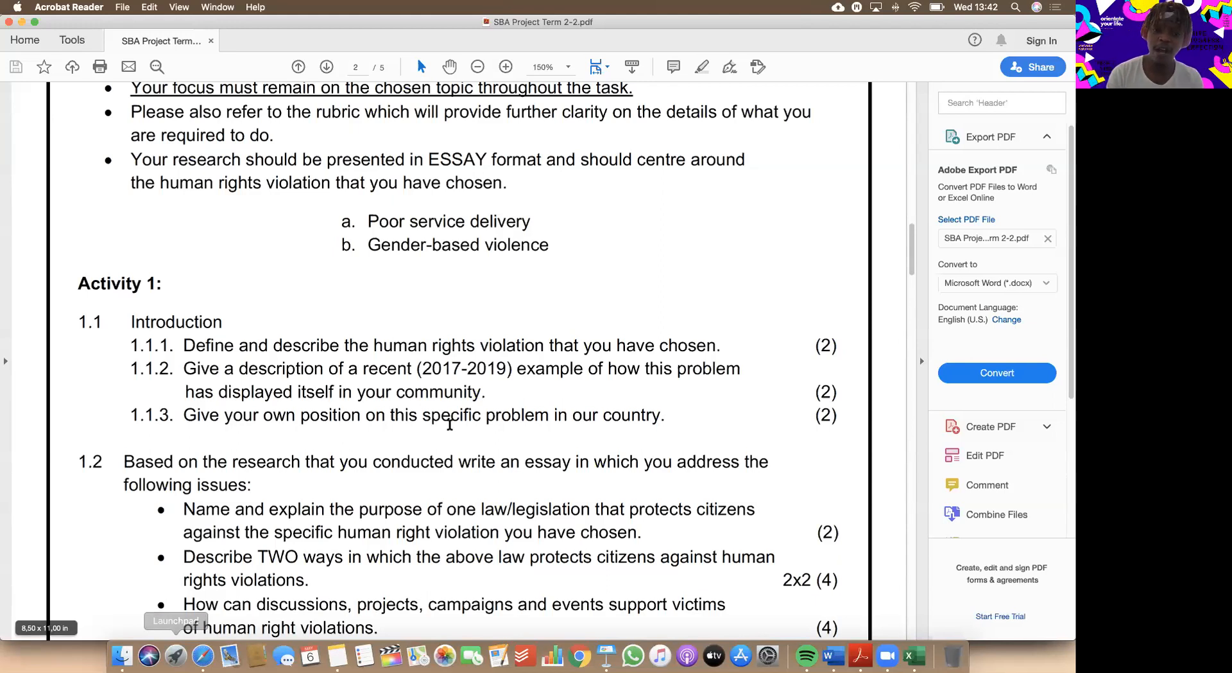
pyautogui.hotkey('ctrl', 'Up')
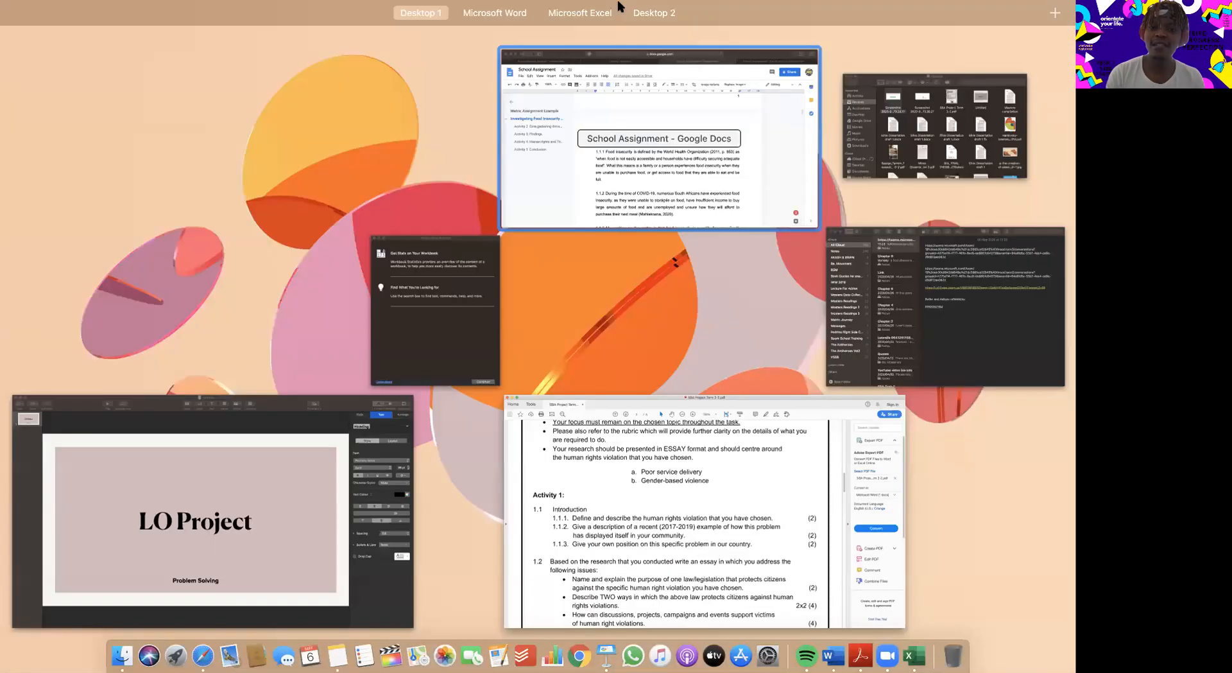
pyautogui.click(585, 296)
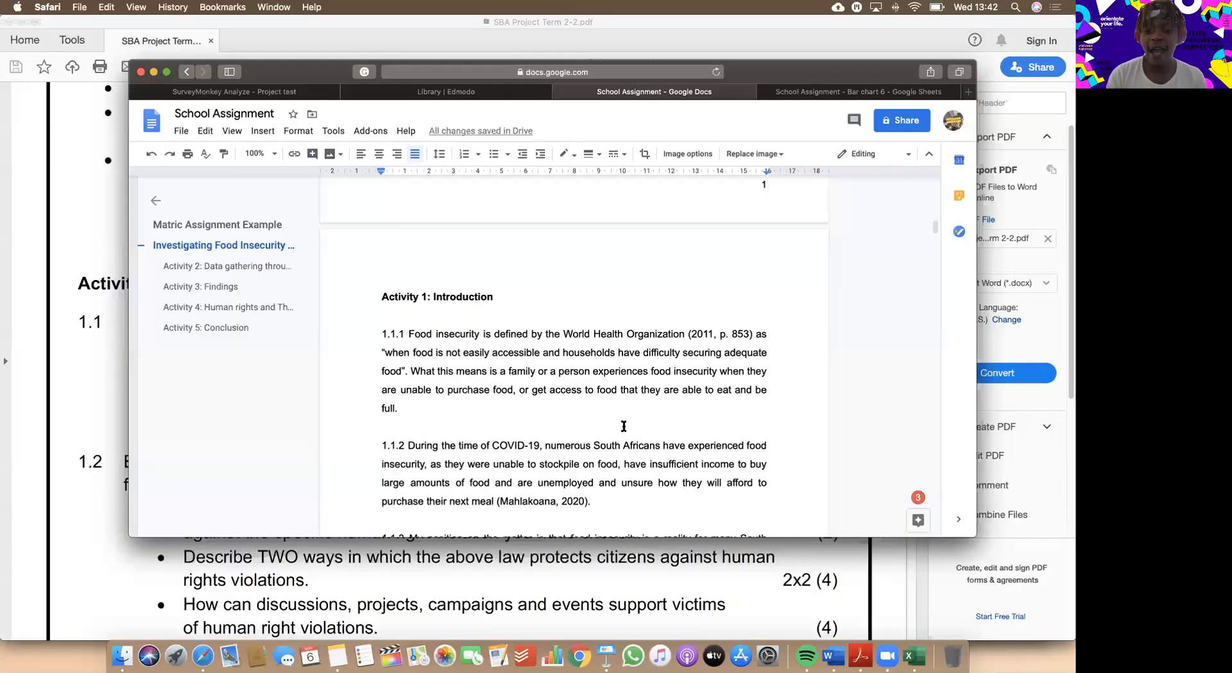
pyautogui.scroll(-2, 624, 426)
pyautogui.scroll(-2, 624, 425)
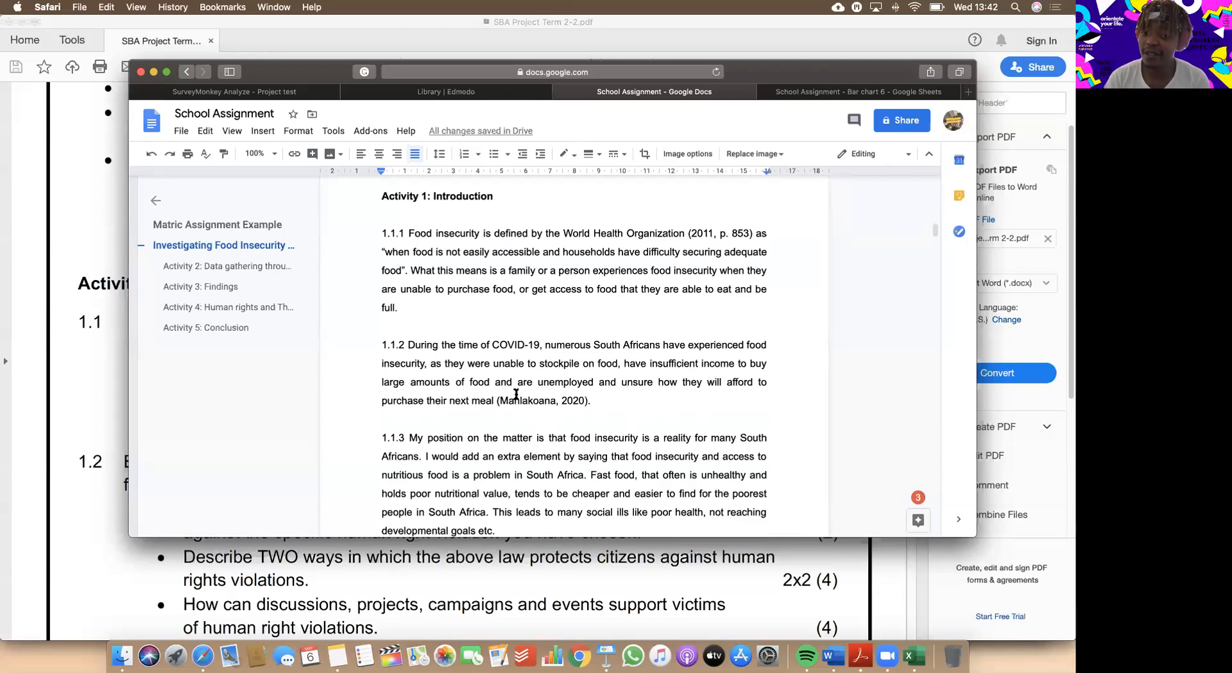
pyautogui.scroll(-2, 516, 393)
pyautogui.click(260, 558)
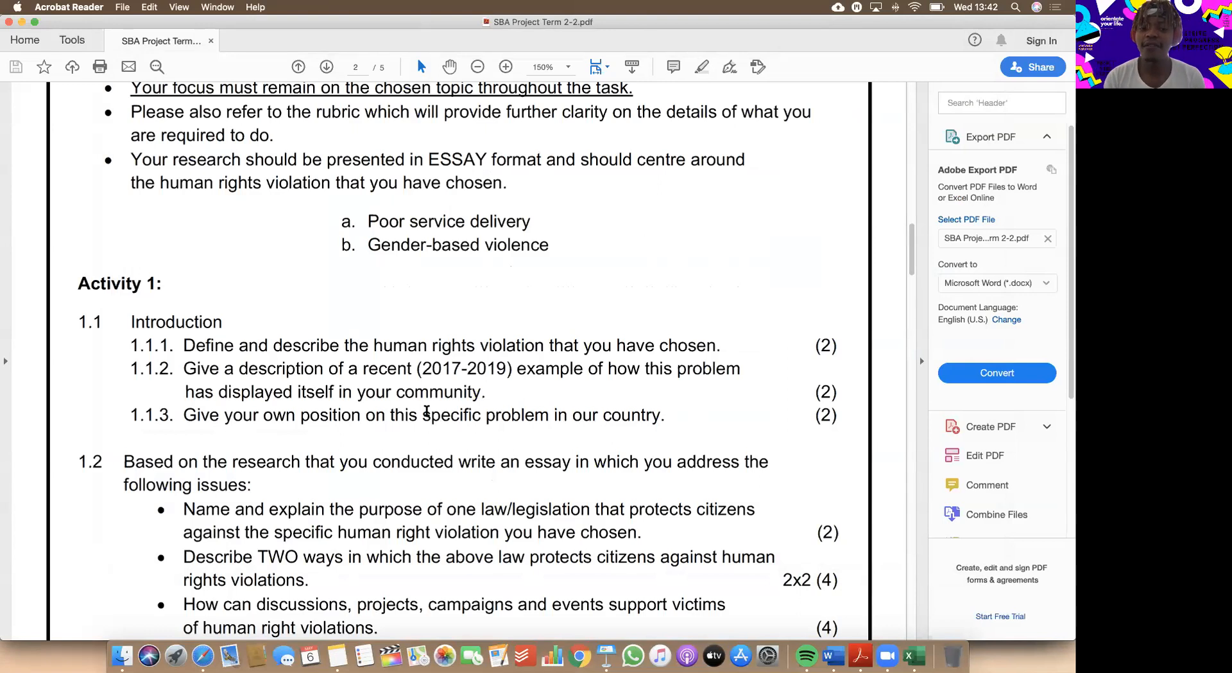
pyautogui.hotkey('ctrl', 'Up')
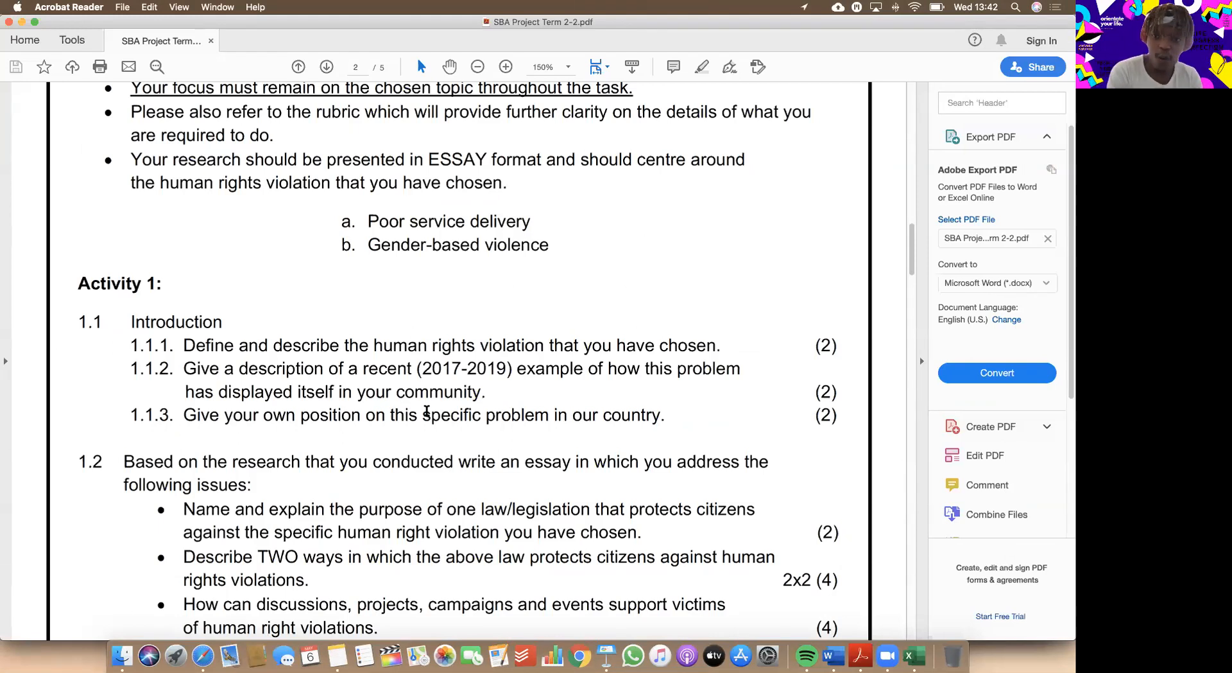
# Switch to the School Assignment document in Safari and review answers 1.1.2 and 1.1.3.
pyautogui.hotkey('ctrl', 'Up')
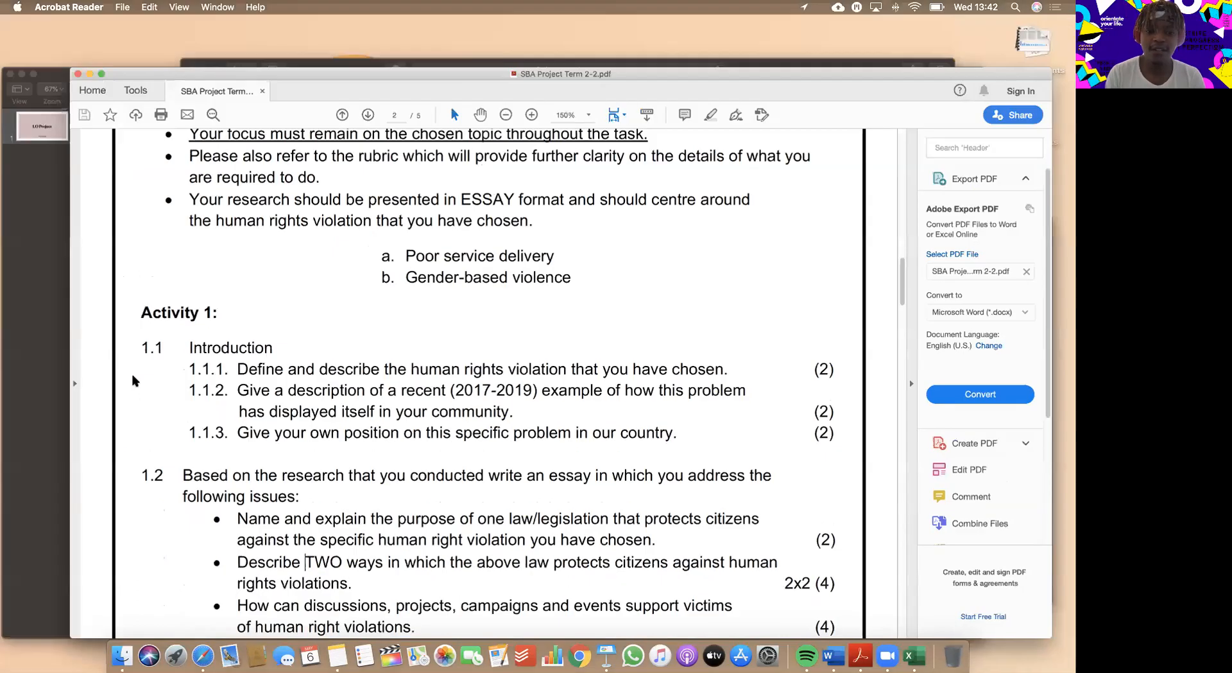
pyautogui.click(586, 353)
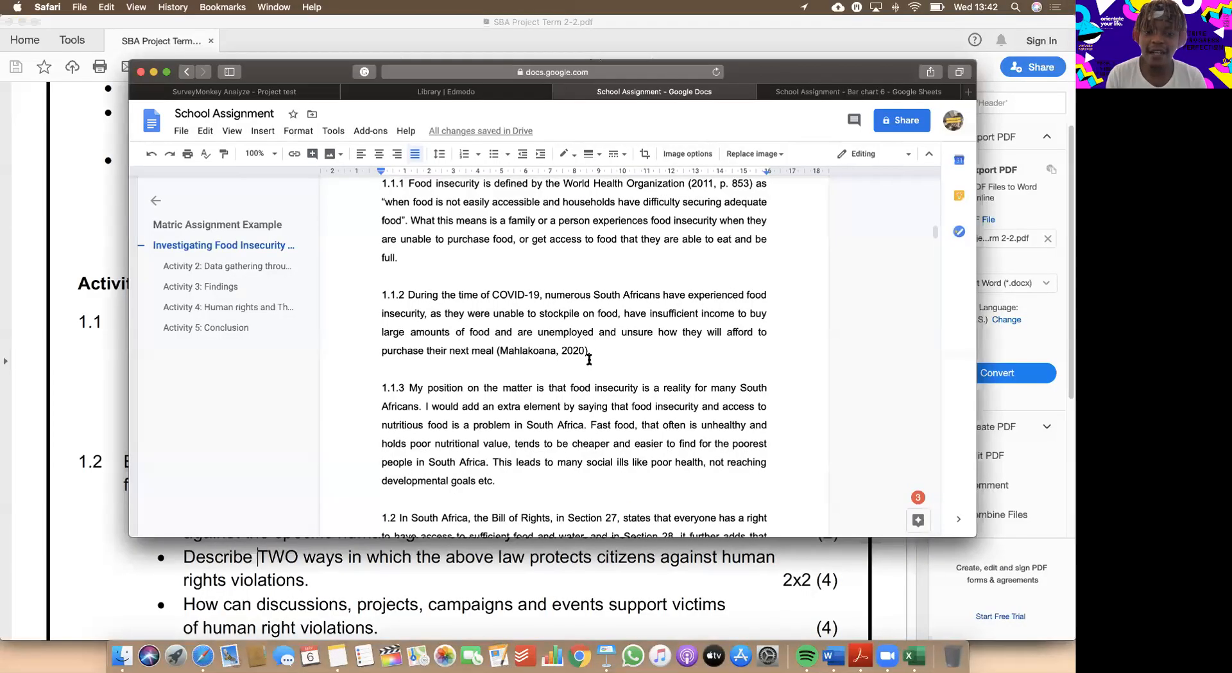
pyautogui.scroll(-1, 590, 359)
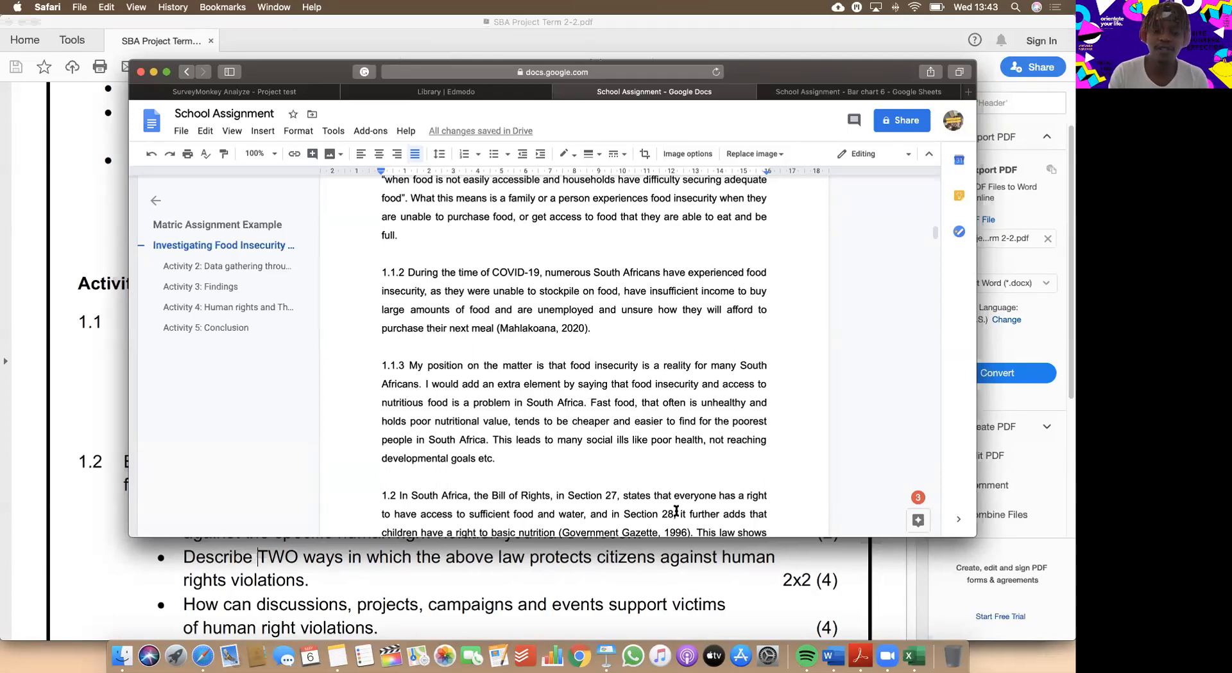
# Switch to SBA Project Term 2-2.pdf in Acrobat Reader and review the four essay issues listed under question 1.2.
pyautogui.click(468, 573)
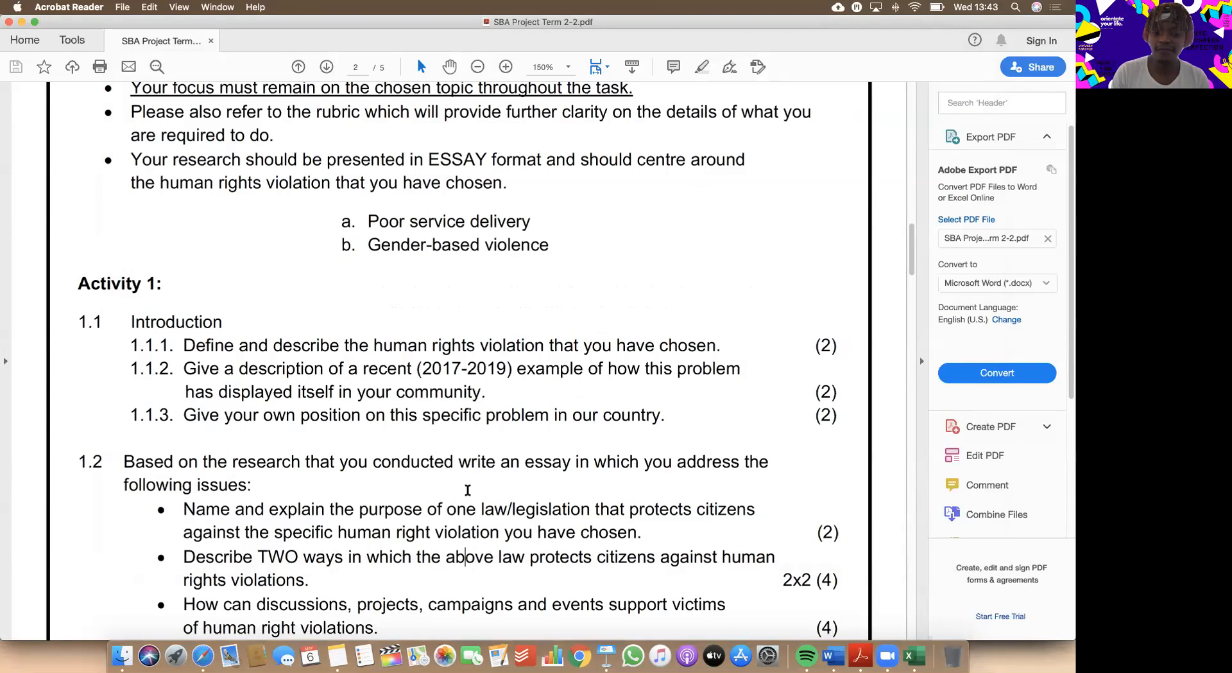
pyautogui.scroll(-3, 468, 489)
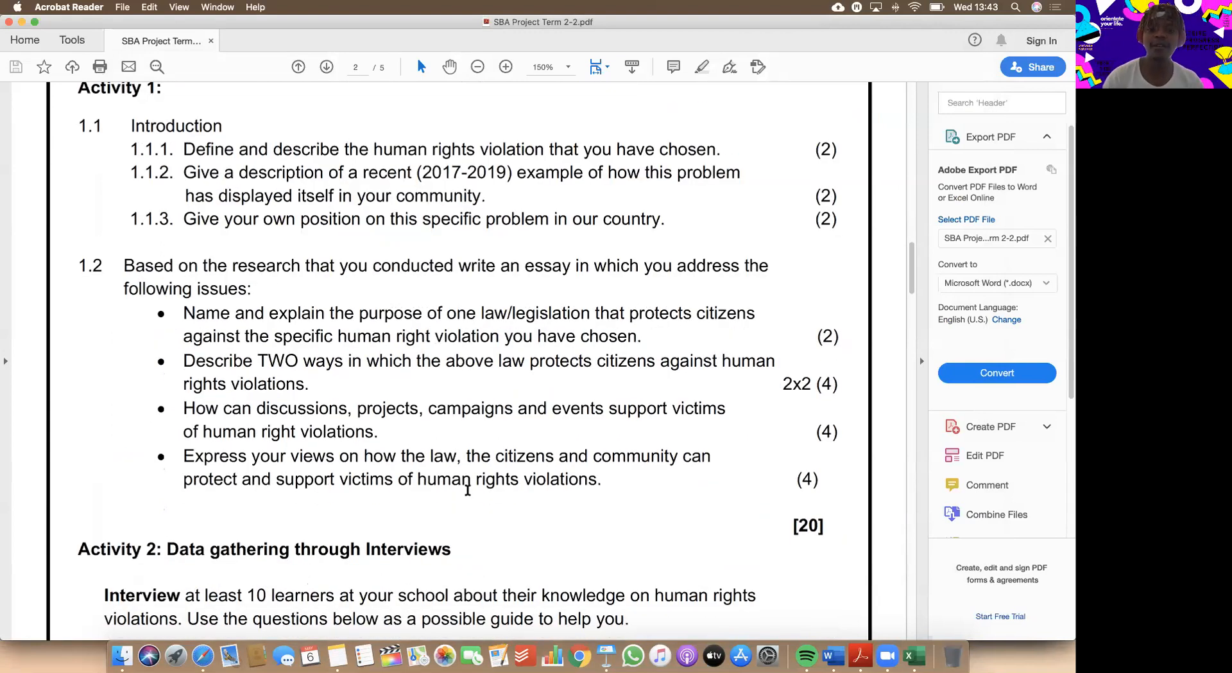
pyautogui.scroll(1, 505, 338)
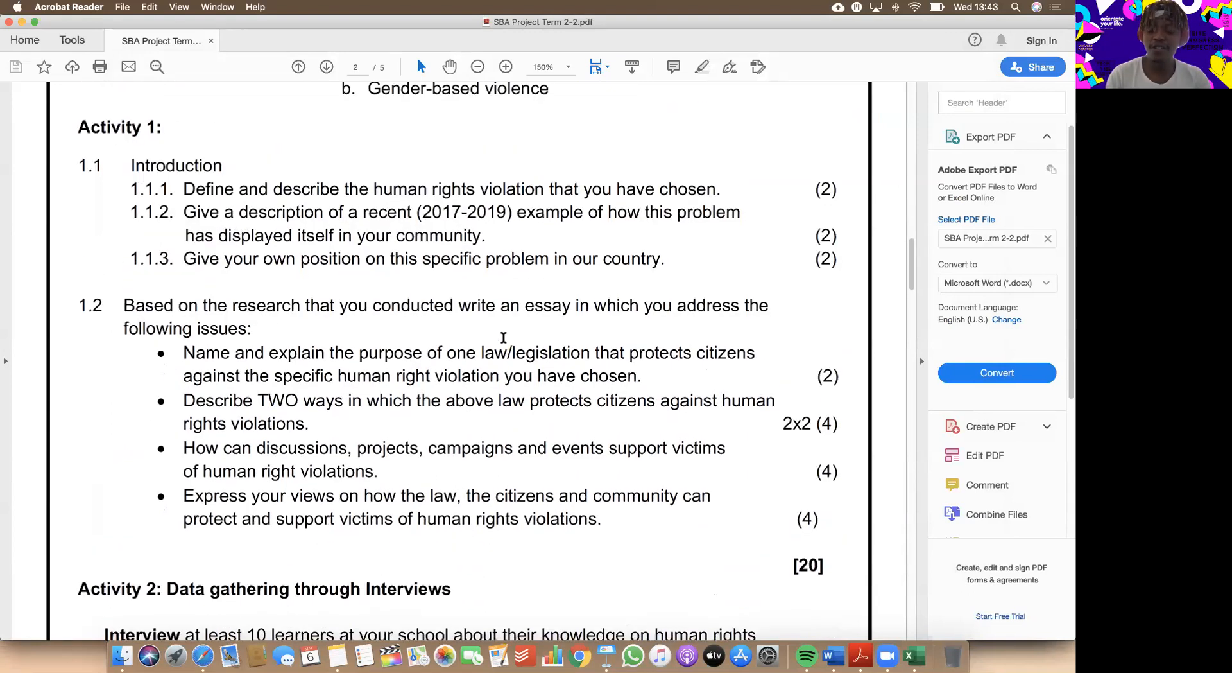
pyautogui.scroll(1, 532, 337)
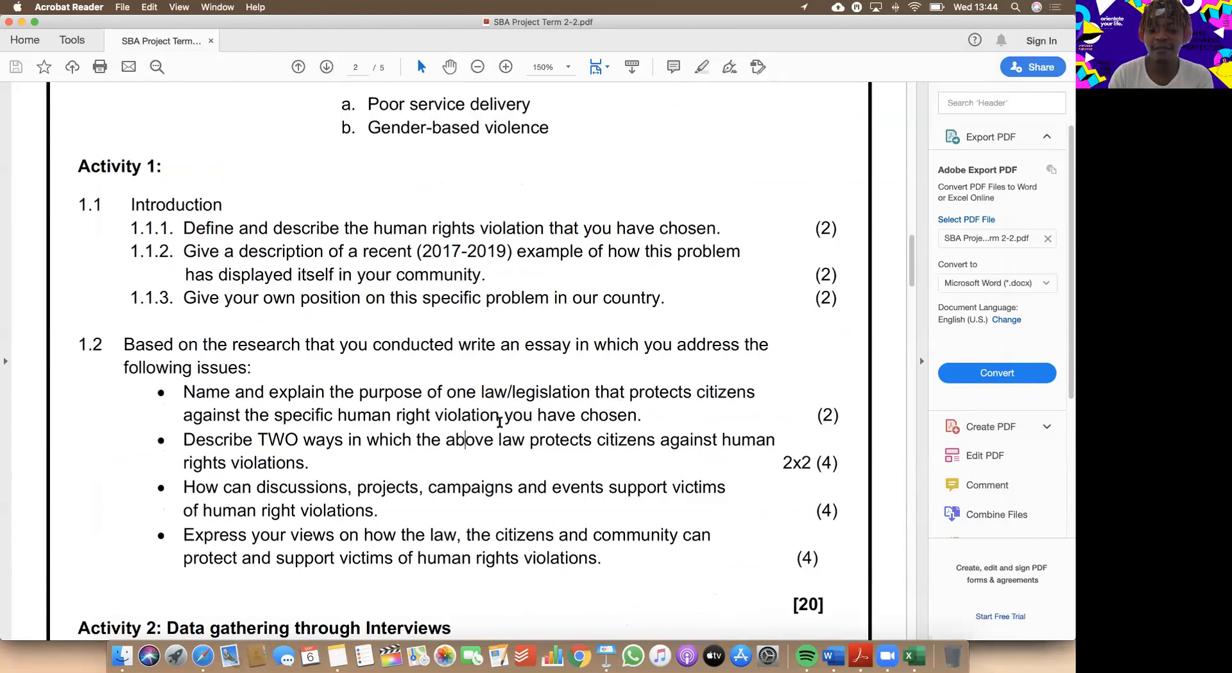
# Switch to the School Assignment document in Safari and go to answer 1.2 about the Bill of Rights.
pyautogui.hotkey('ctrl', 'Up')
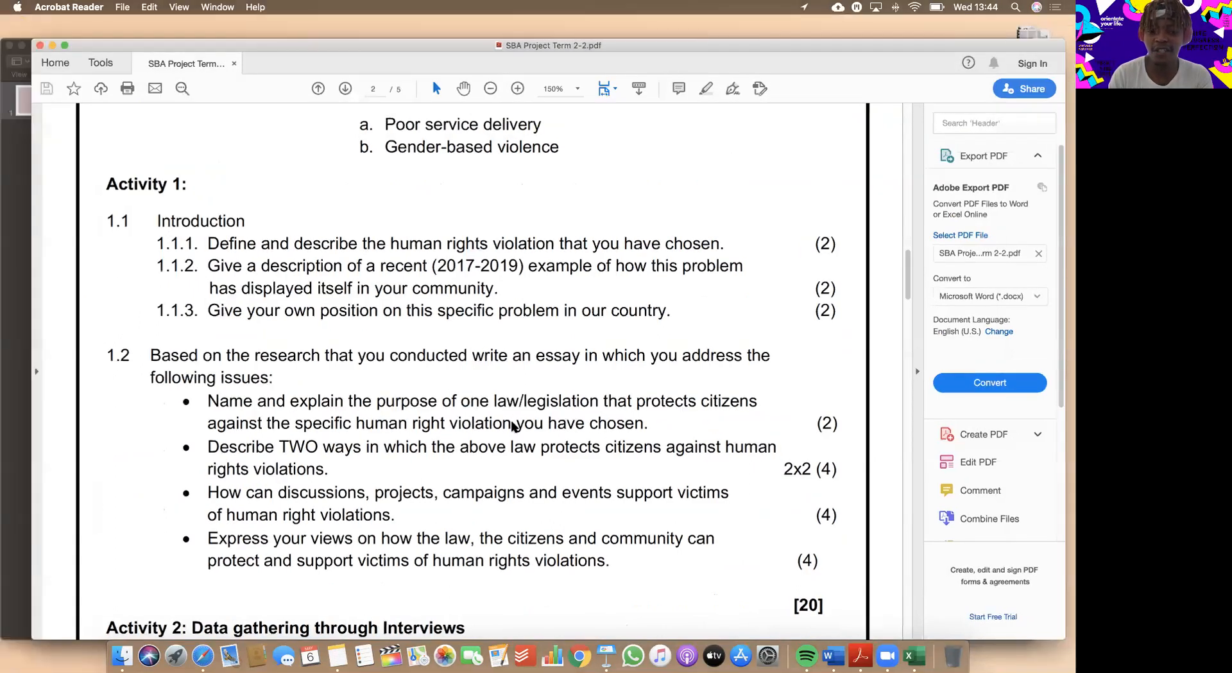
pyautogui.hotkey('ctrl', 'Up')
pyautogui.click(632, 196)
pyautogui.scroll(-4, 640, 366)
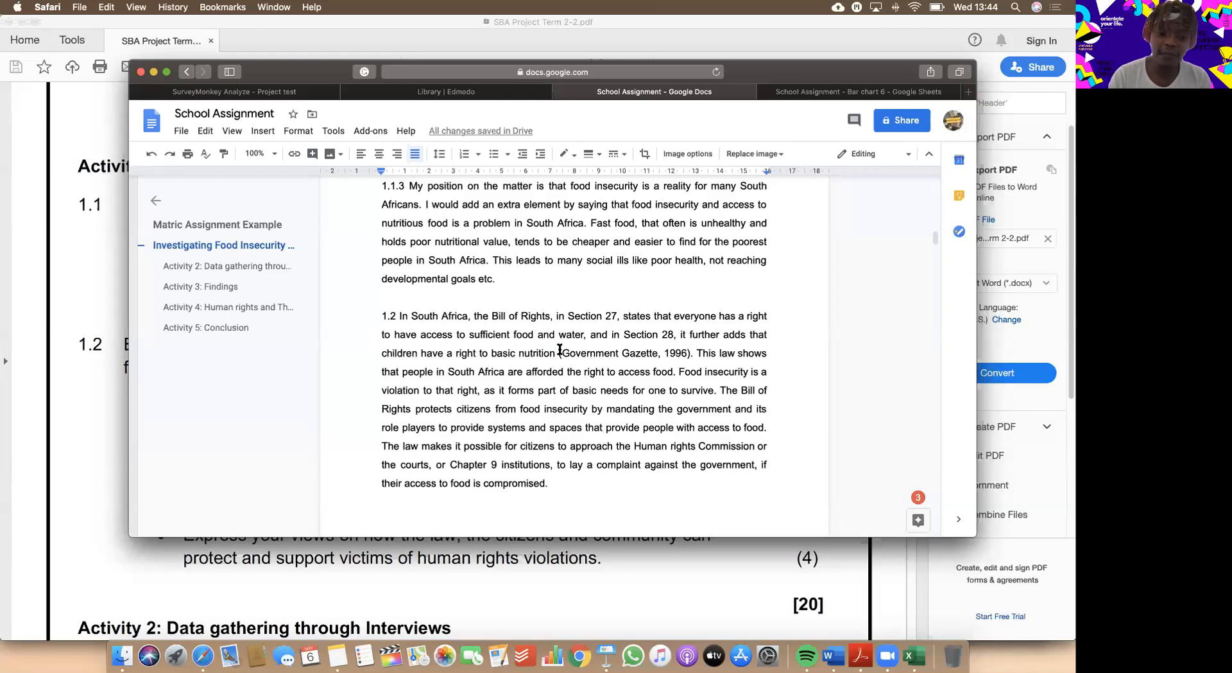
# Compare the two law-related points of question 1.2 in the assignment PDF with answer 1.2 in the School Assignment document.
pyautogui.click(120, 547)
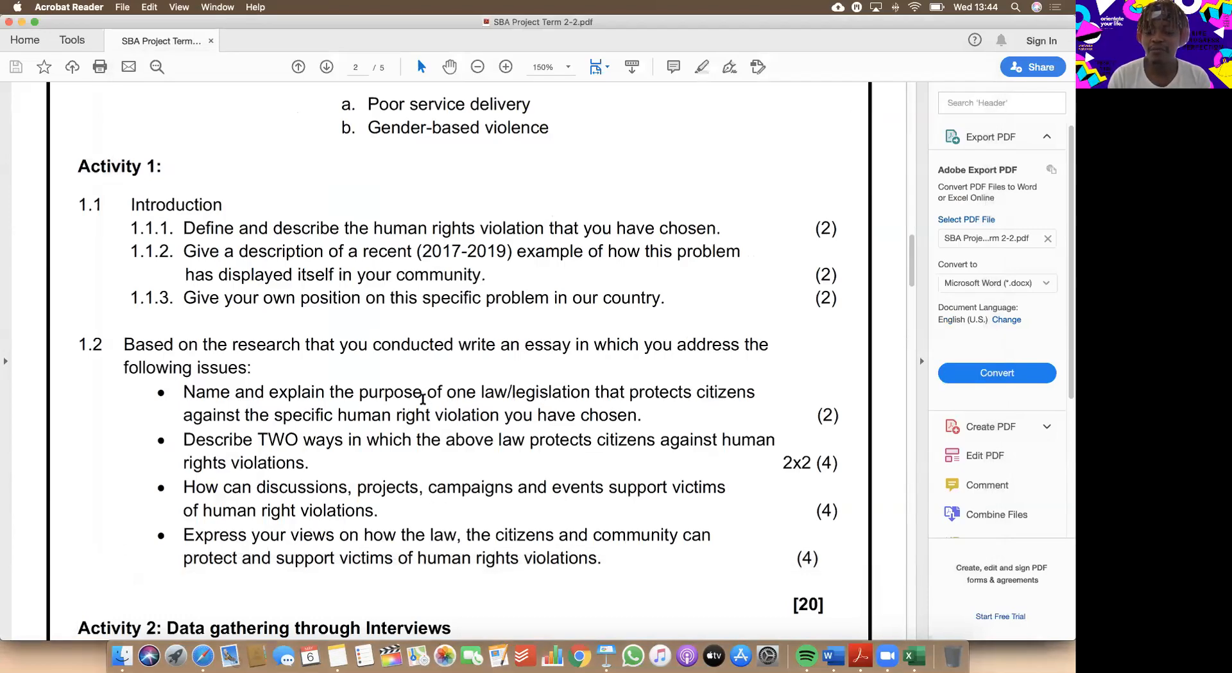
pyautogui.scroll(-3, 423, 397)
pyautogui.scroll(1, 421, 393)
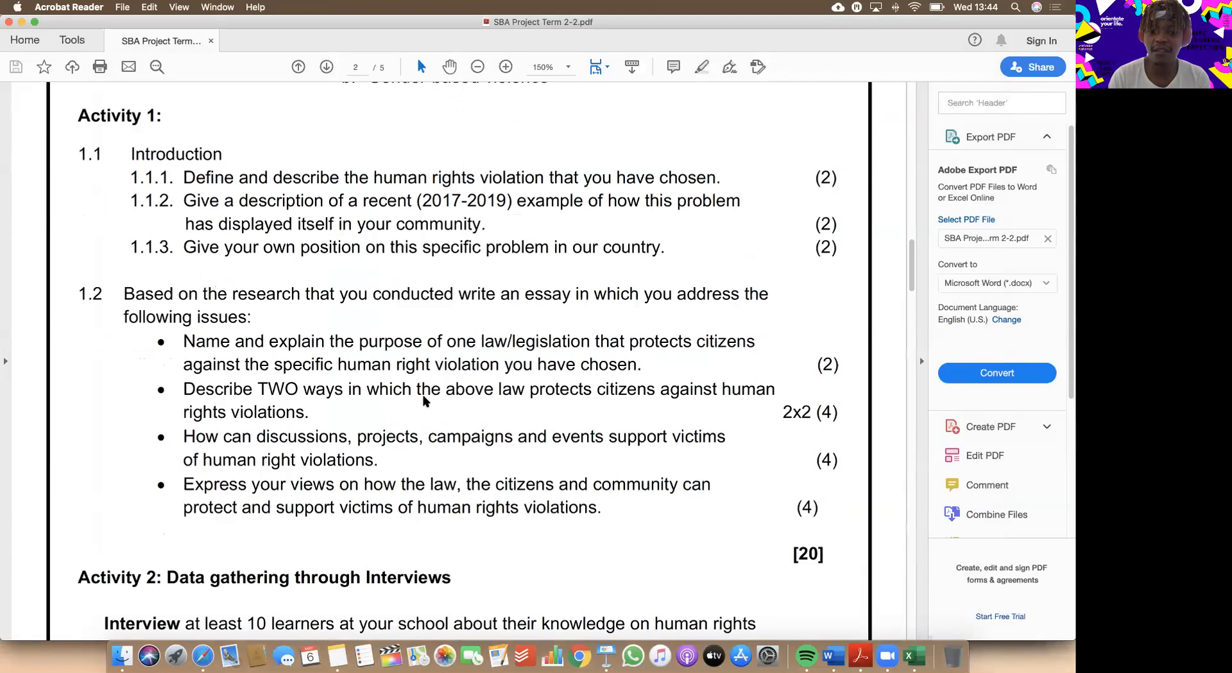
pyautogui.hotkey('ctrl', 'Up')
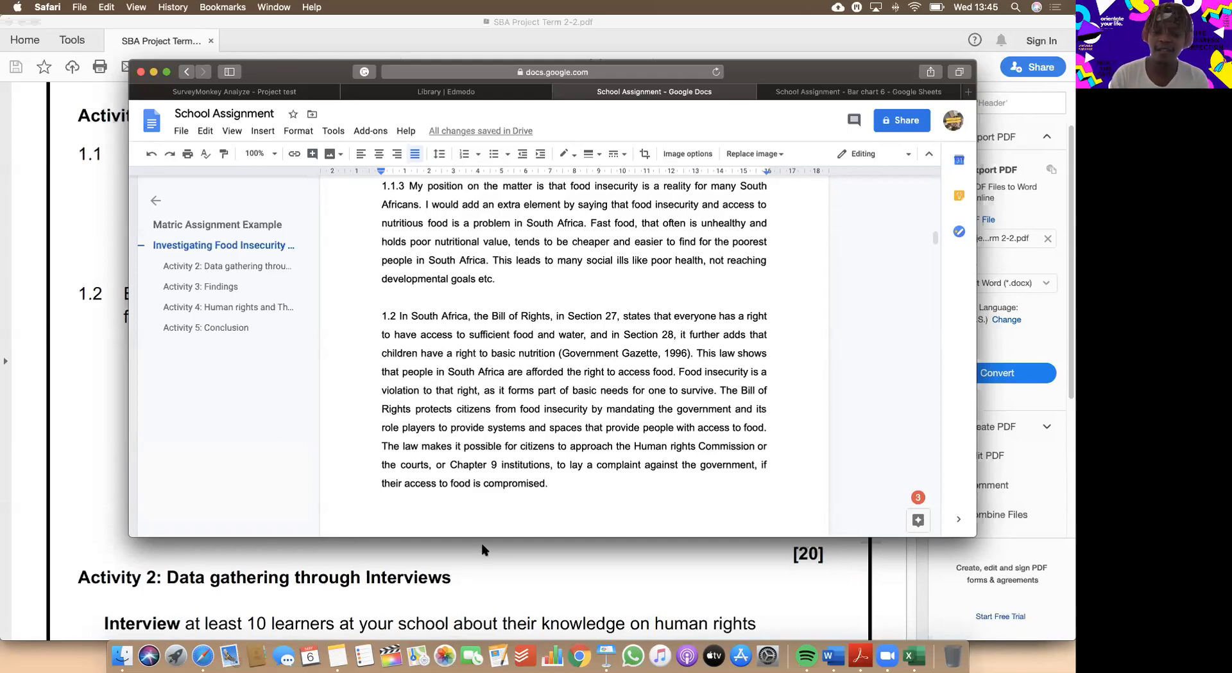
pyautogui.click(530, 555)
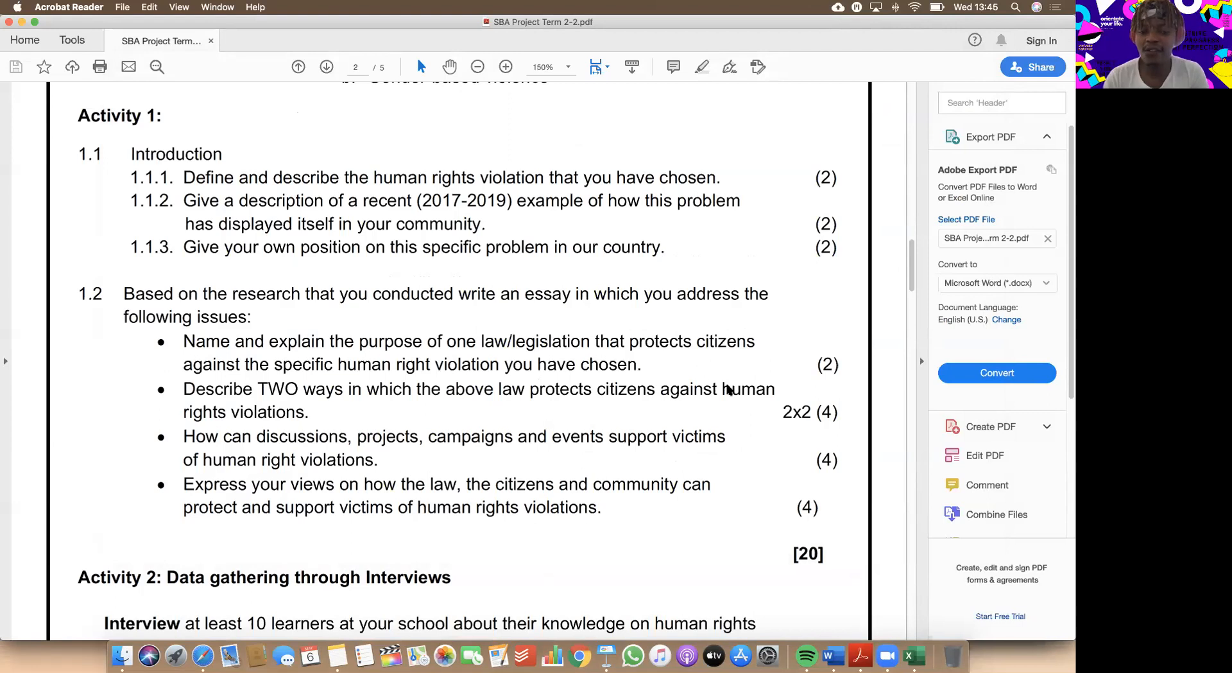
# Return to the School Assignment document and read from answer 1.2 to the awareness campaigns paragraph on the following page.
pyautogui.hotkey('ctrl', 'Up')
pyautogui.click(649, 150)
pyautogui.scroll(-3, 666, 326)
pyautogui.scroll(-3, 666, 326)
pyautogui.scroll(4, 666, 326)
pyautogui.scroll(2, 666, 326)
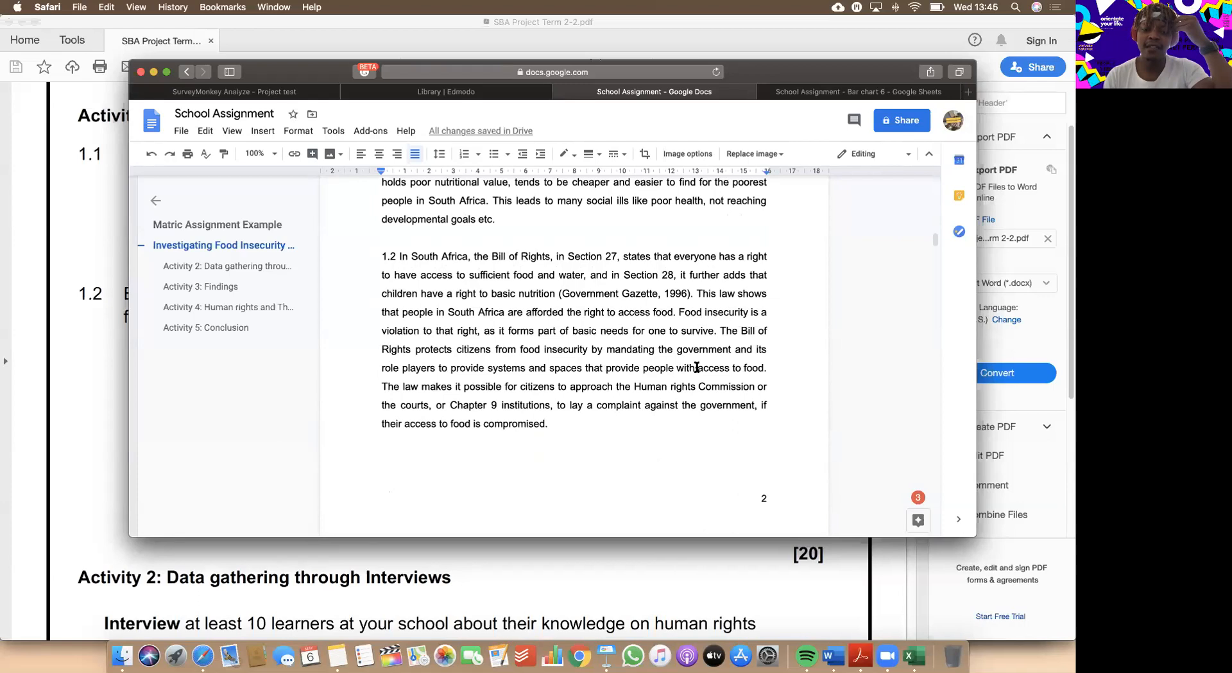
pyautogui.scroll(-2, 632, 368)
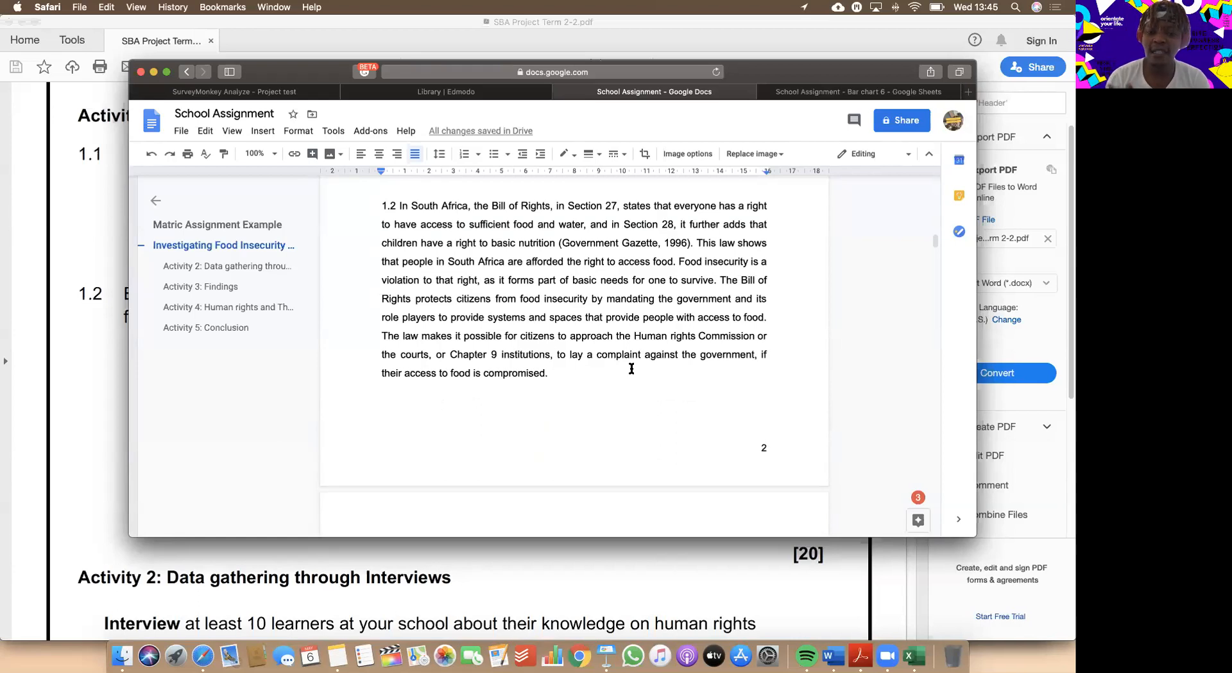
pyautogui.scroll(-4, 631, 368)
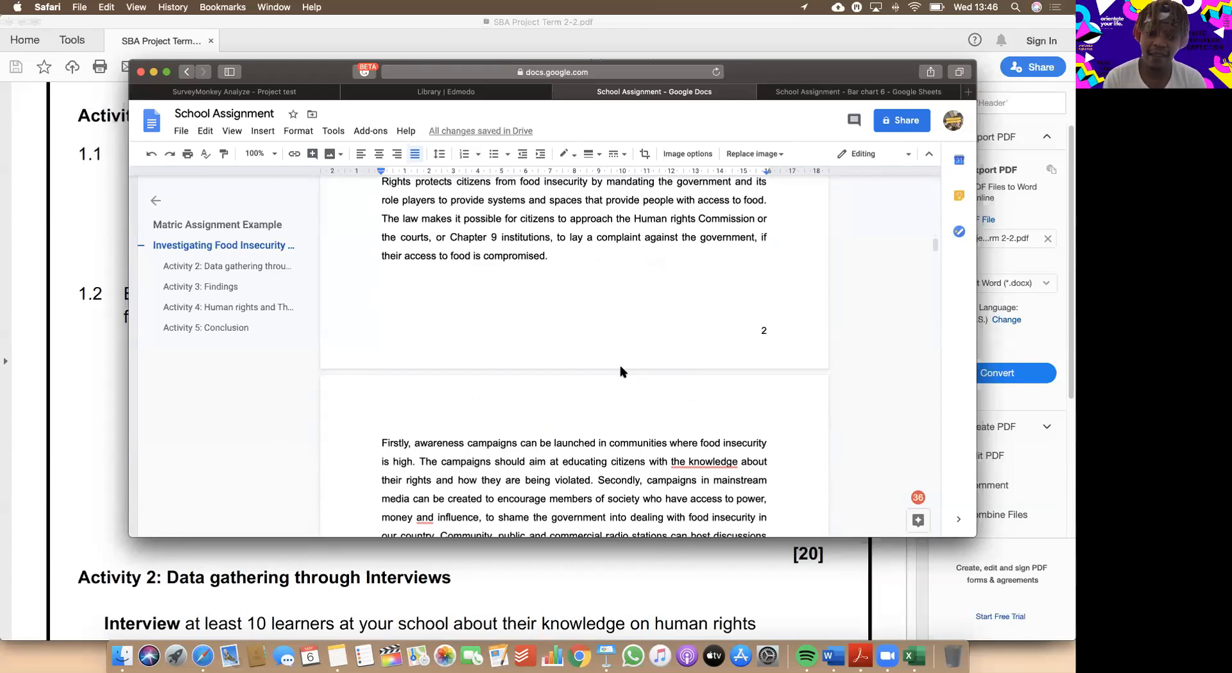
# Compare the PDF's point on discussions, projects, campaigns and events with the awareness campaigns paragraph in the School Assignment document.
pyautogui.click(372, 603)
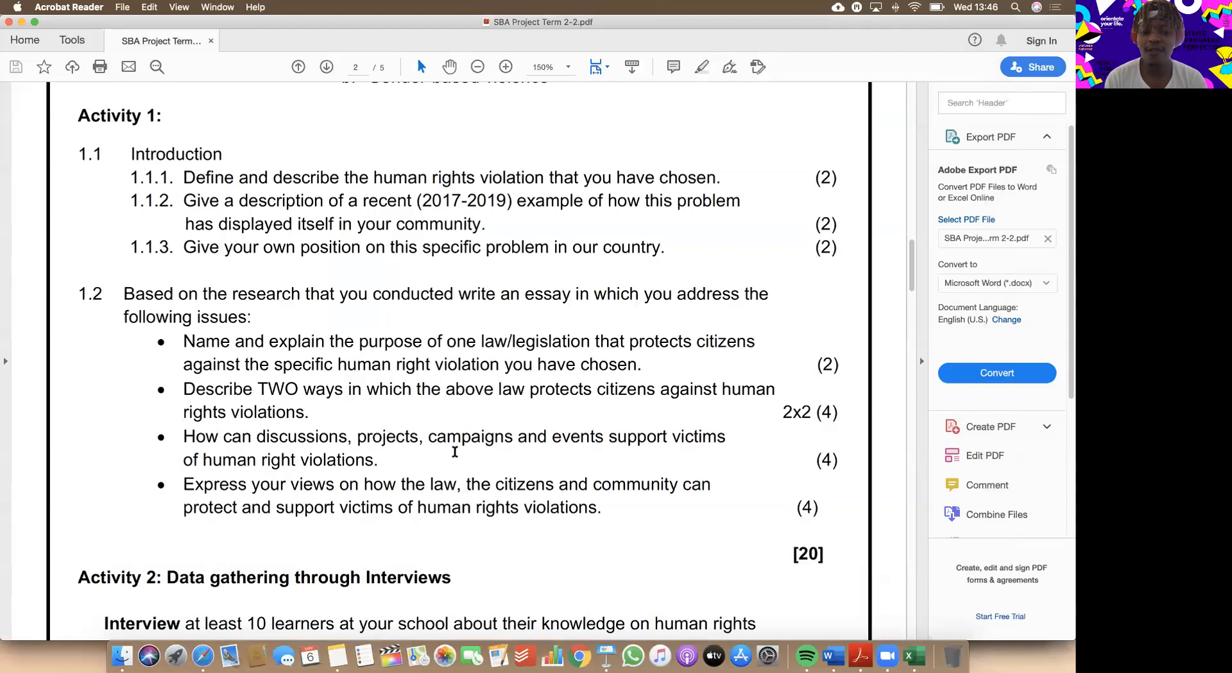
pyautogui.hotkey('ctrl', 'Up')
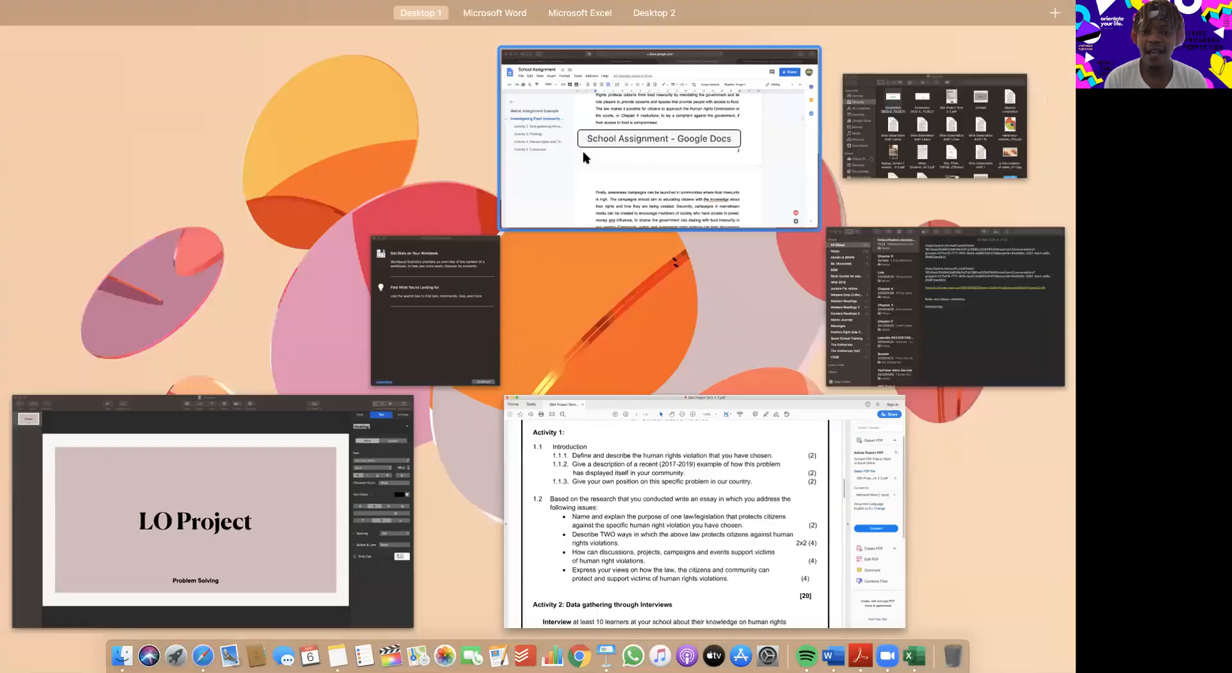
pyautogui.click(612, 388)
pyautogui.scroll(-3, 641, 311)
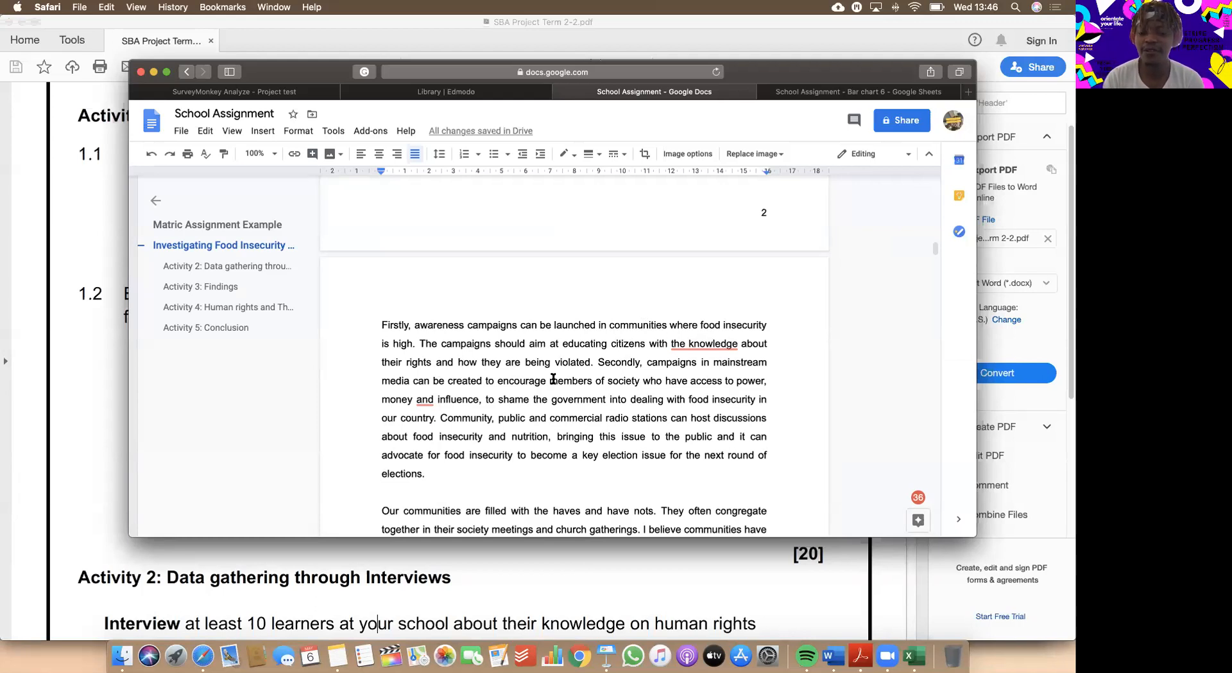
pyautogui.scroll(-3, 553, 379)
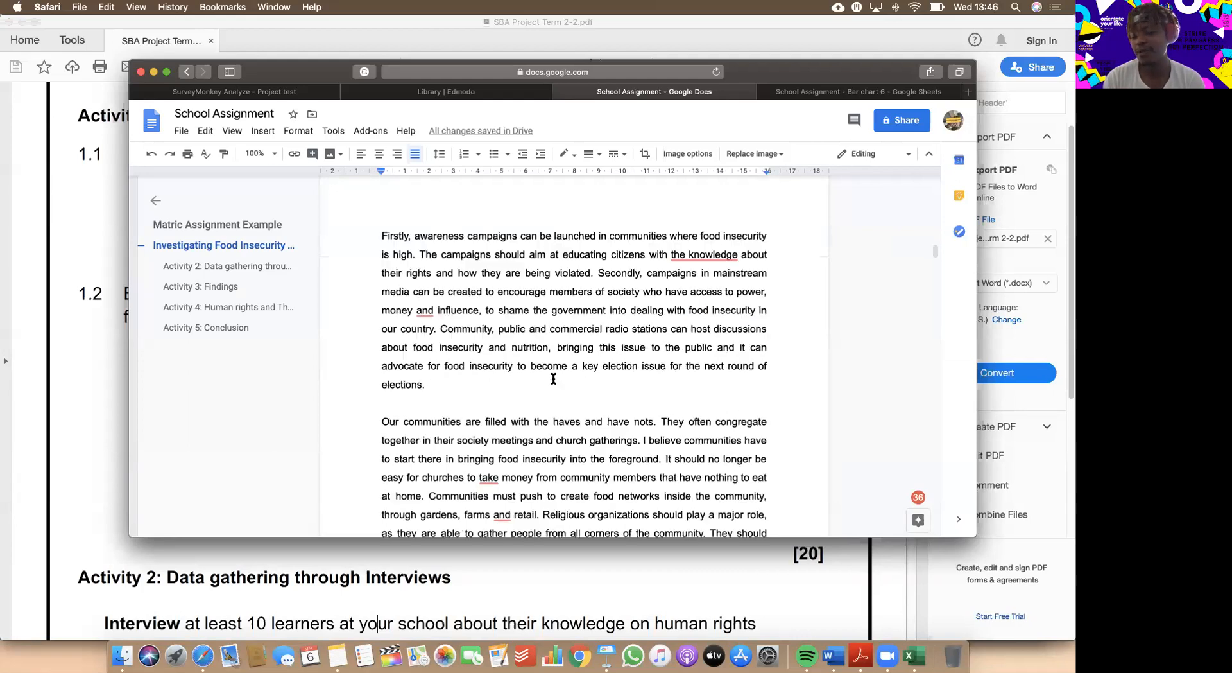
# Compare the PDF's point on how law, citizens and community can support victims with the document's "Our communities" paragraph.
pyautogui.click(460, 570)
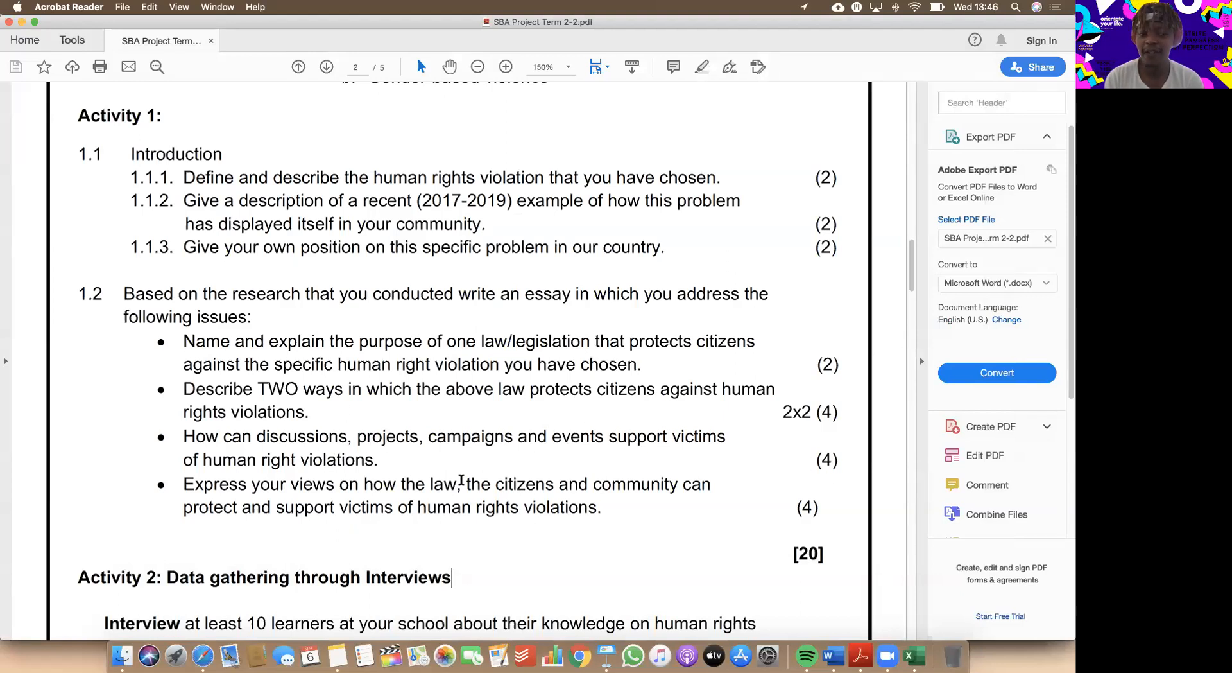
pyautogui.scroll(-1, 463, 480)
pyautogui.scroll(-2, 462, 480)
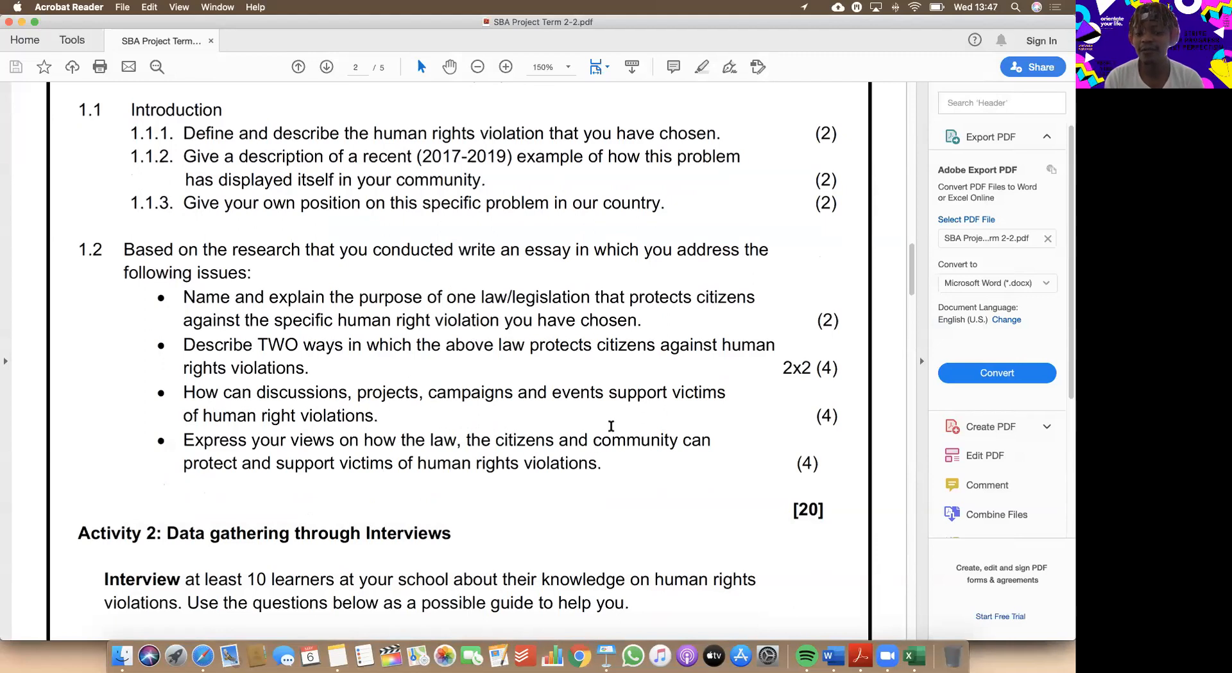
pyautogui.hotkey('ctrl', 'Up')
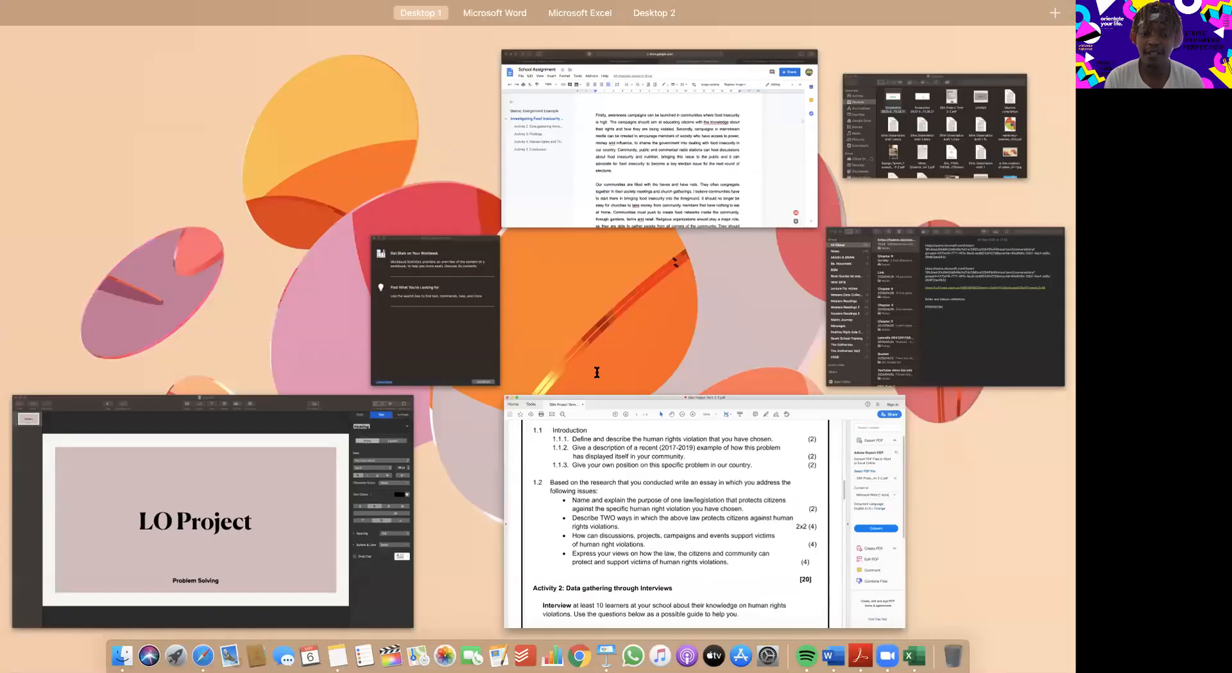
pyautogui.click(588, 187)
pyautogui.scroll(-3, 596, 373)
pyautogui.scroll(1, 597, 374)
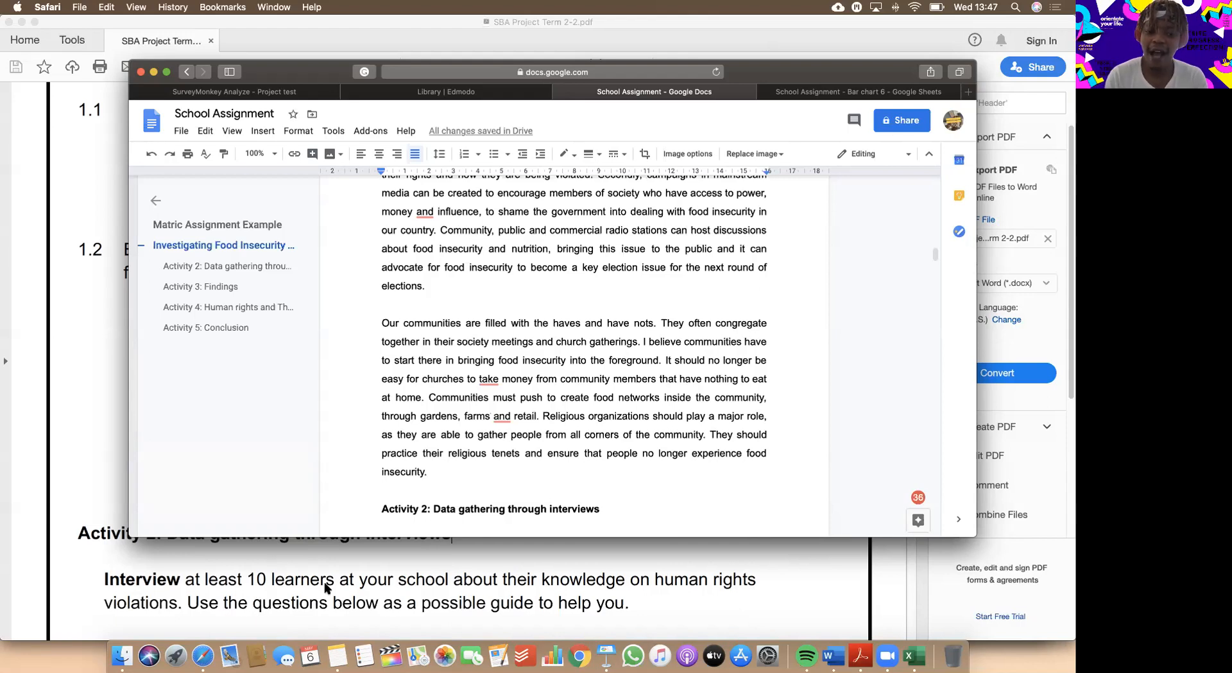
# Switch to the assignment PDF and review the Activity 2 interview instructions and Interview questions 1 to 5 on page 3.
pyautogui.click(302, 600)
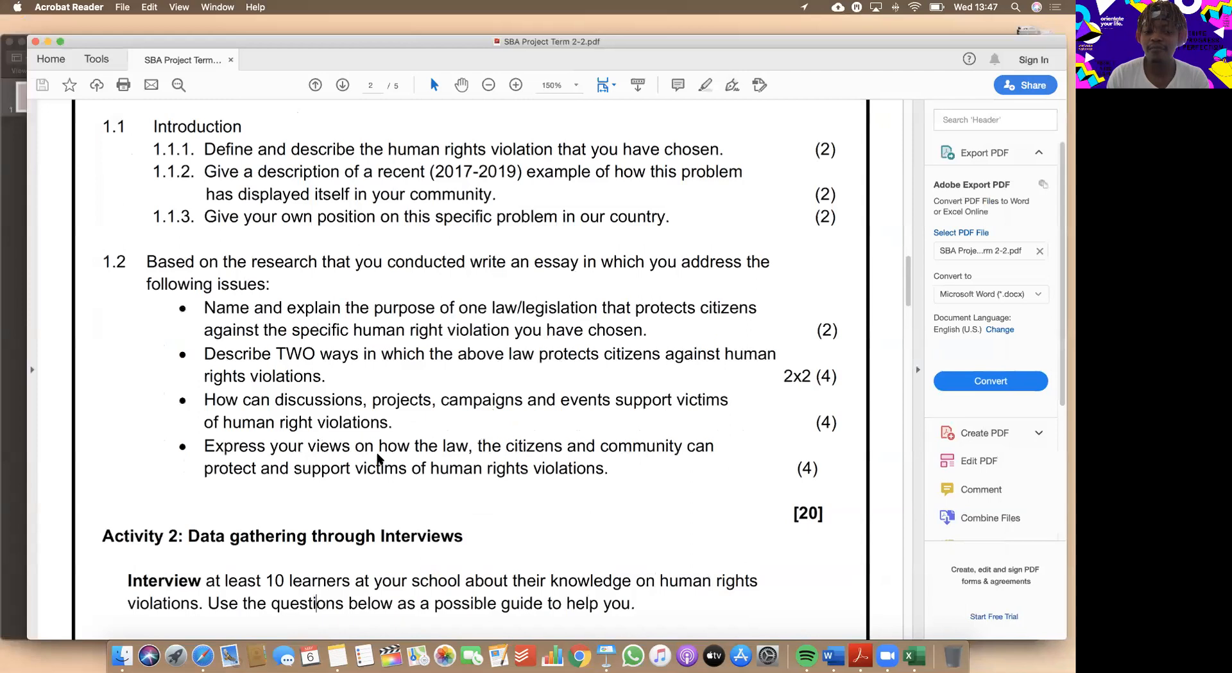
pyautogui.scroll(-2, 378, 458)
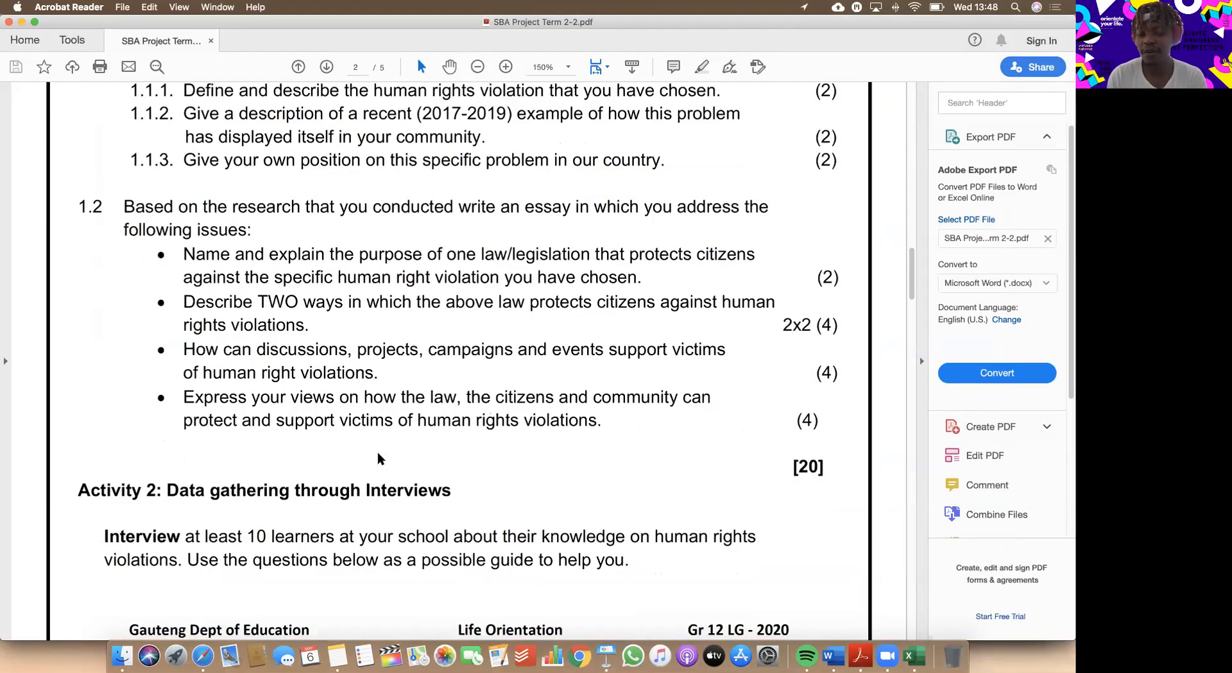
pyautogui.scroll(-10, 377, 458)
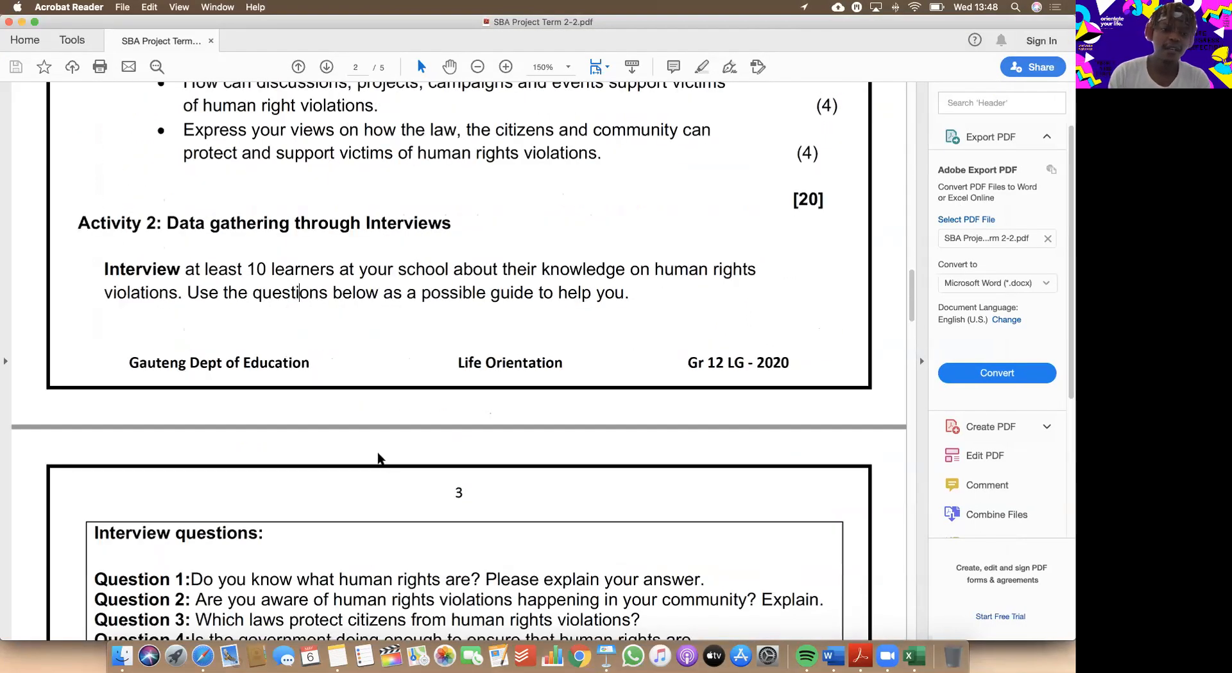
pyautogui.scroll(-2, 378, 458)
pyautogui.scroll(-3, 378, 453)
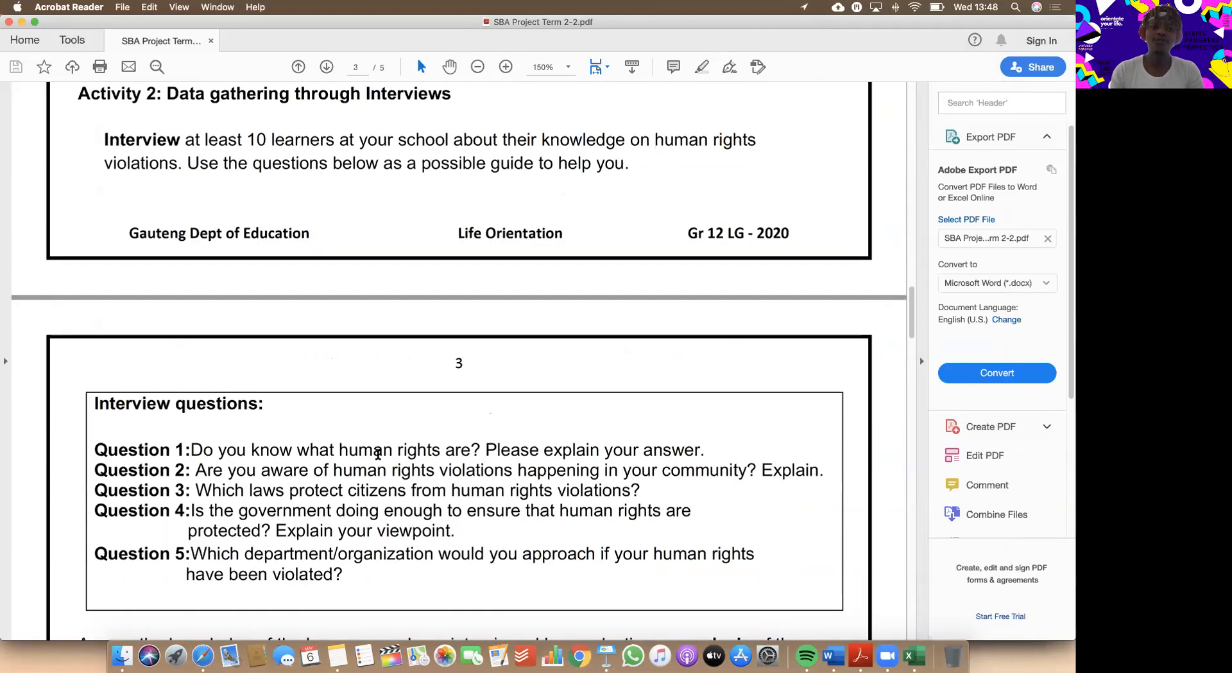
pyautogui.scroll(1, 378, 453)
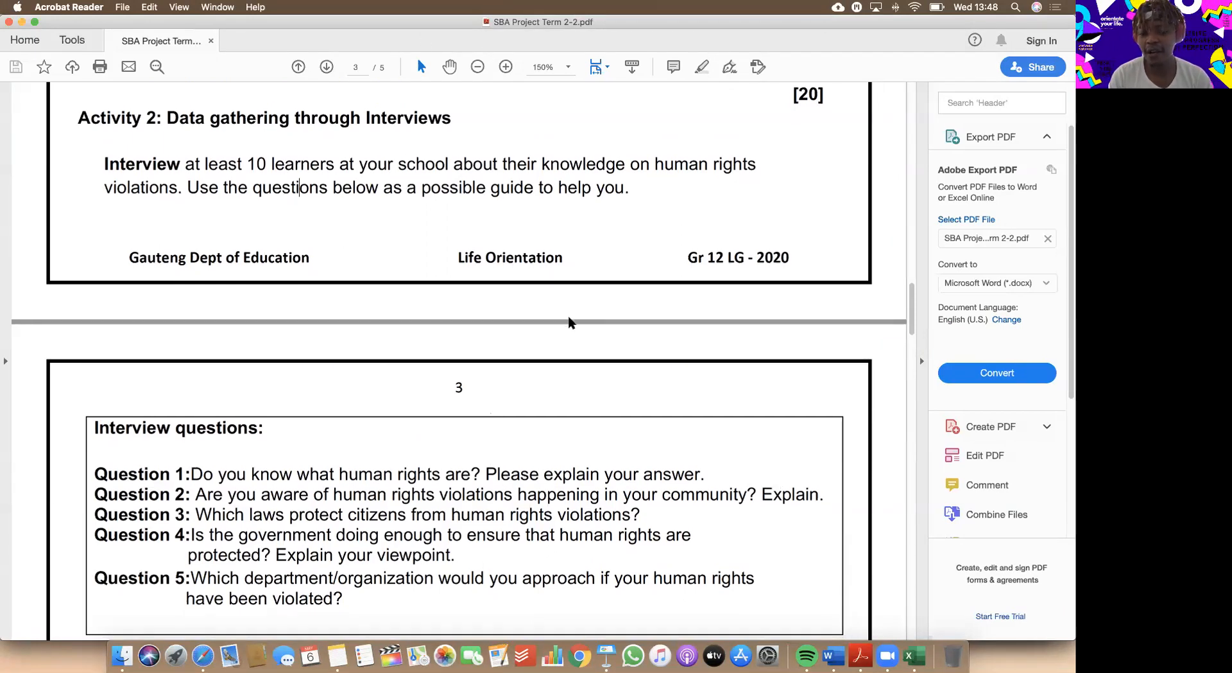
pyautogui.scroll(-2, 569, 320)
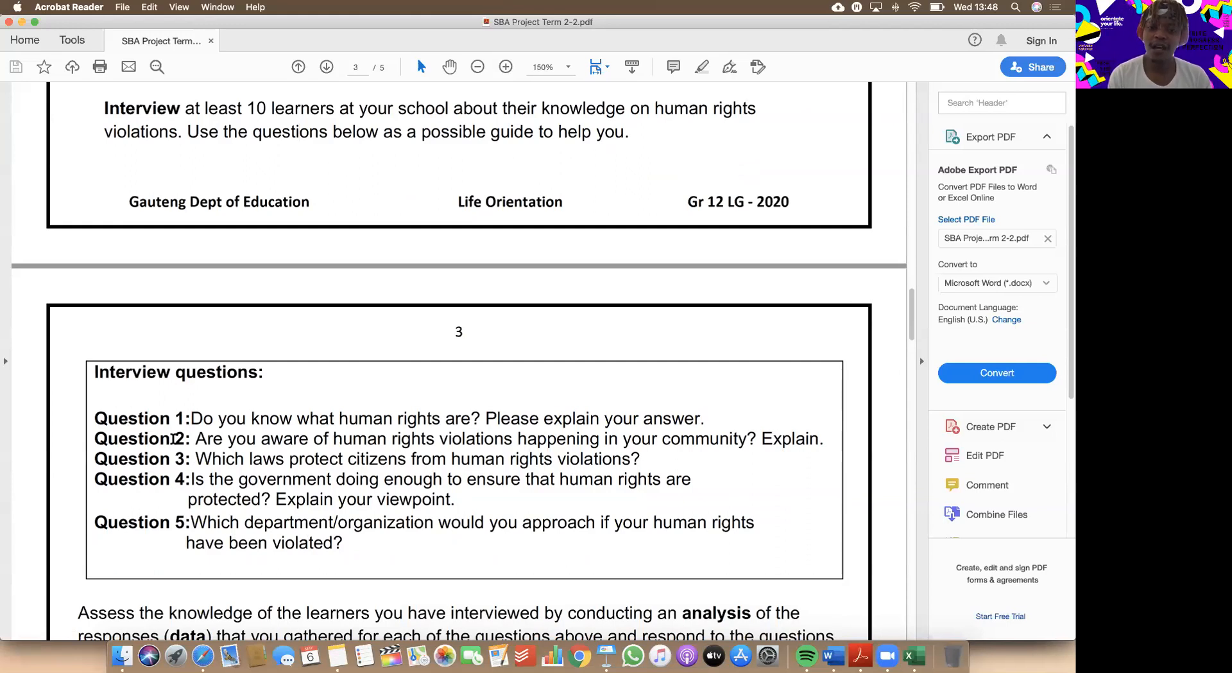
pyautogui.scroll(-2, 173, 438)
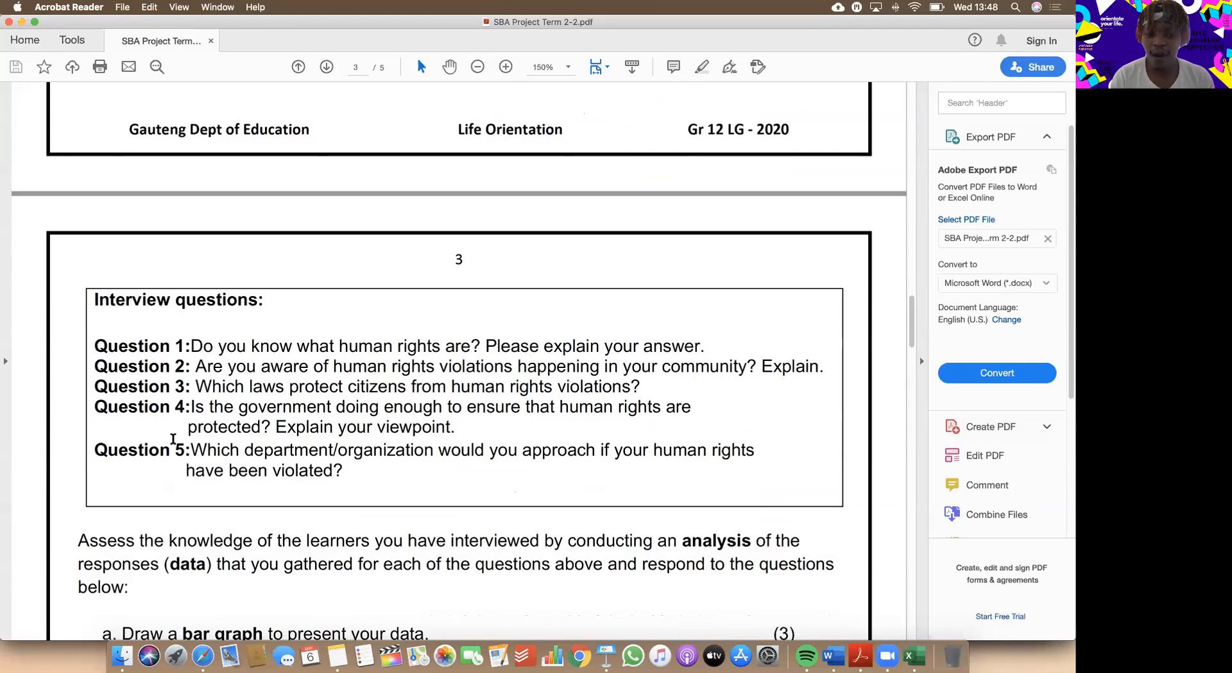
# Switch to the School Assignment document and review the survey questions under "Activity 2: Data gathering through interviews".
pyautogui.hotkey('ctrl', 'Up')
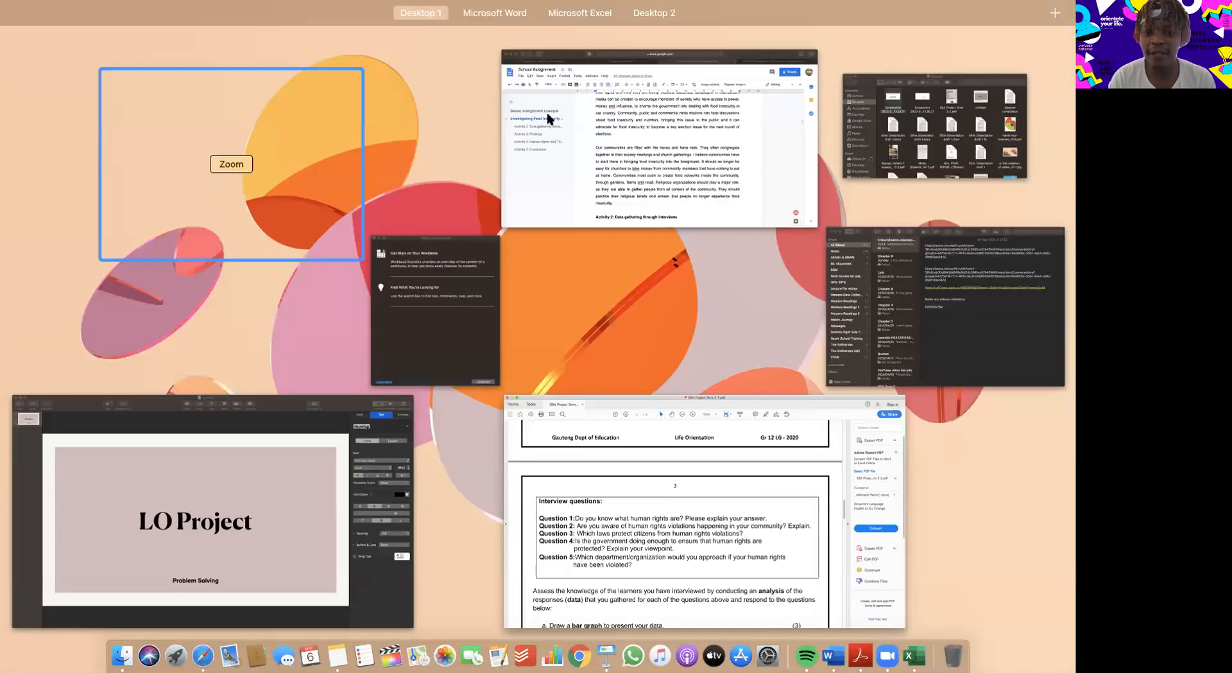
pyautogui.click(614, 157)
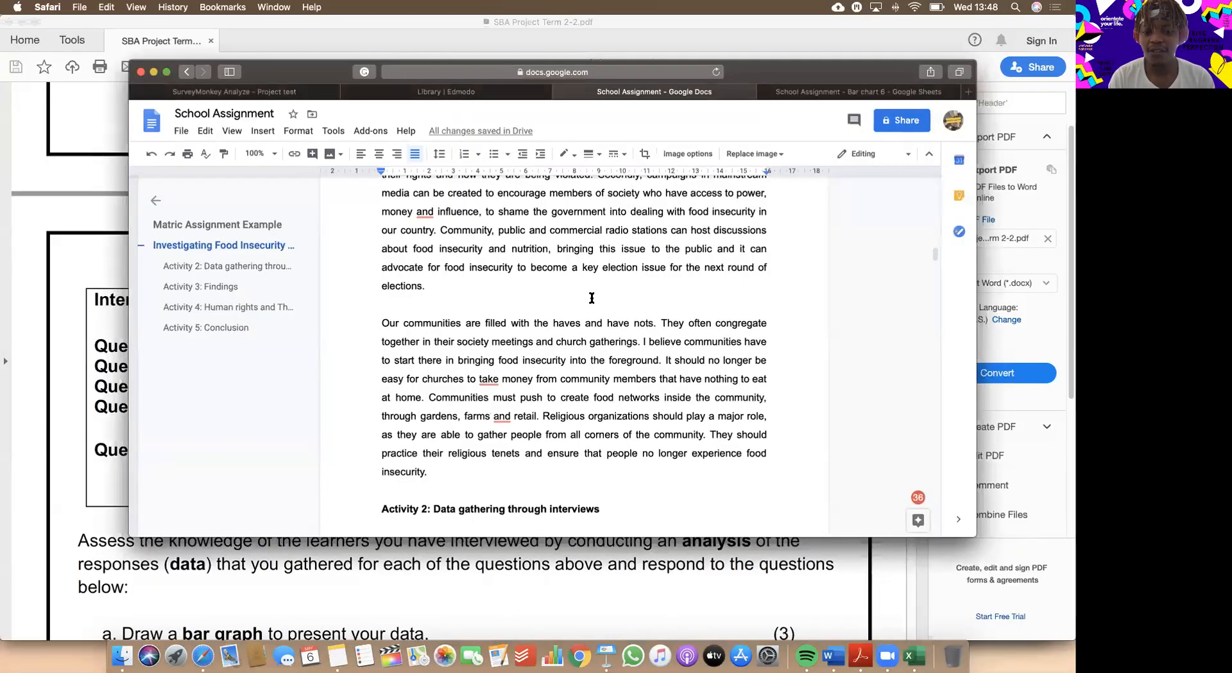
pyautogui.scroll(-5, 592, 297)
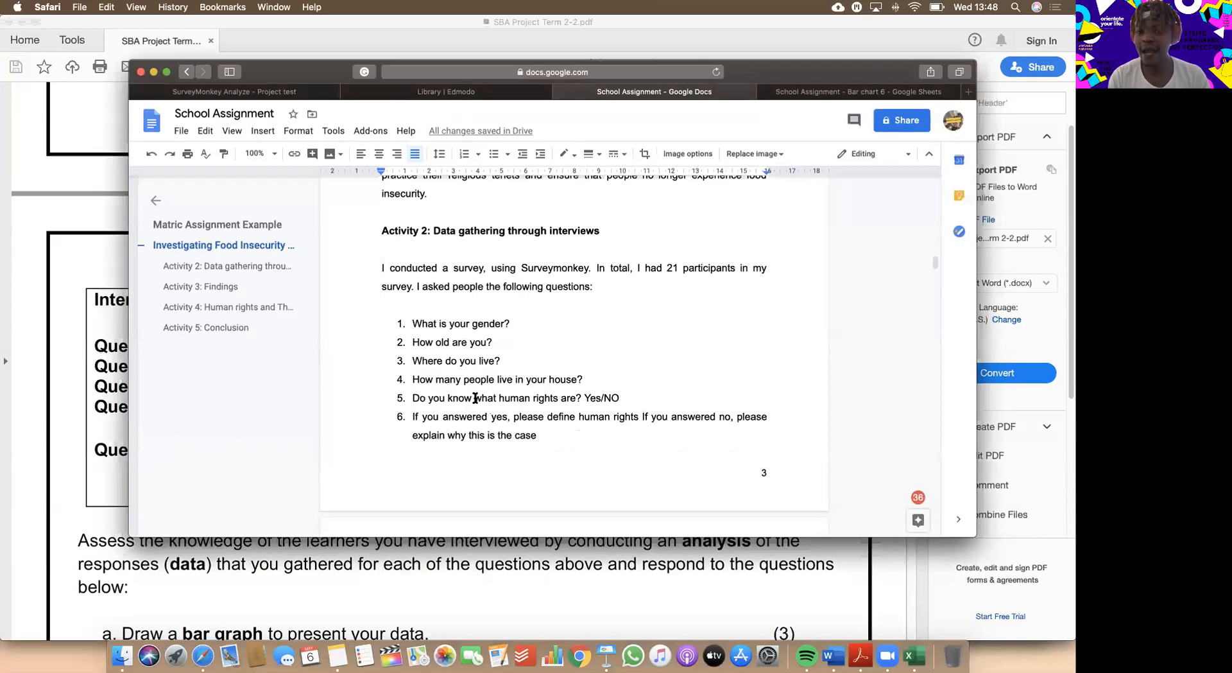
pyautogui.scroll(1, 475, 398)
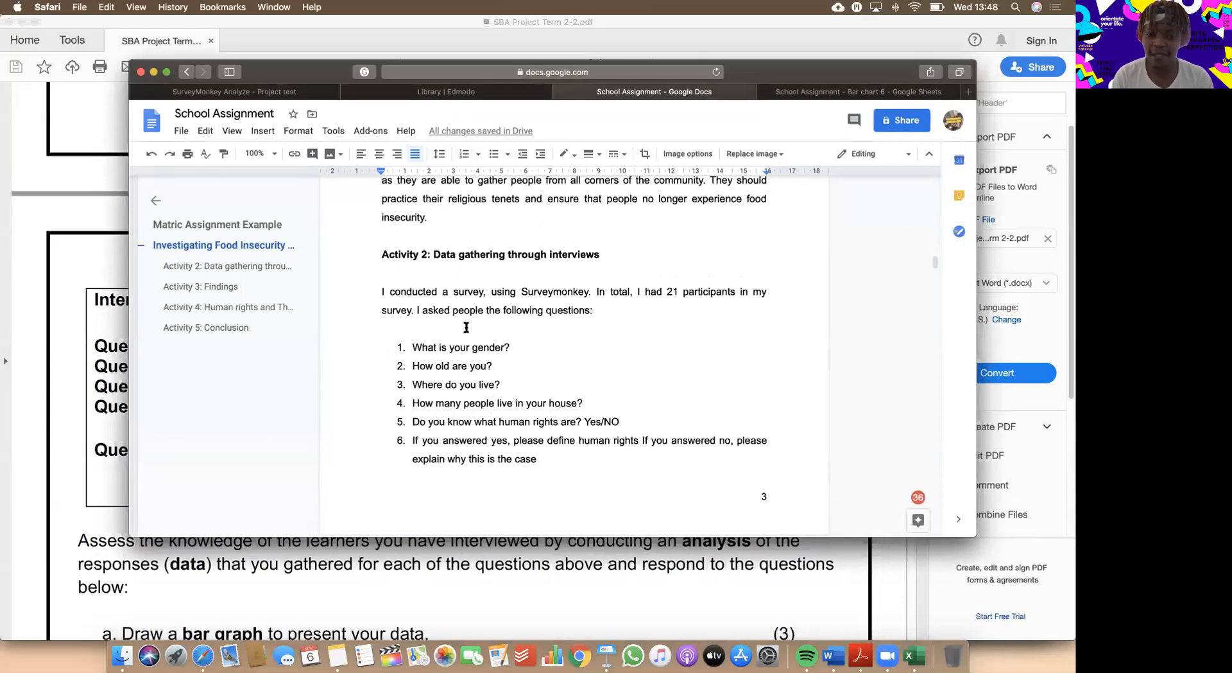
# Read through survey questions 1 to 10 under Activity 2 in the School Assignment document.
pyautogui.scroll(1, 463, 324)
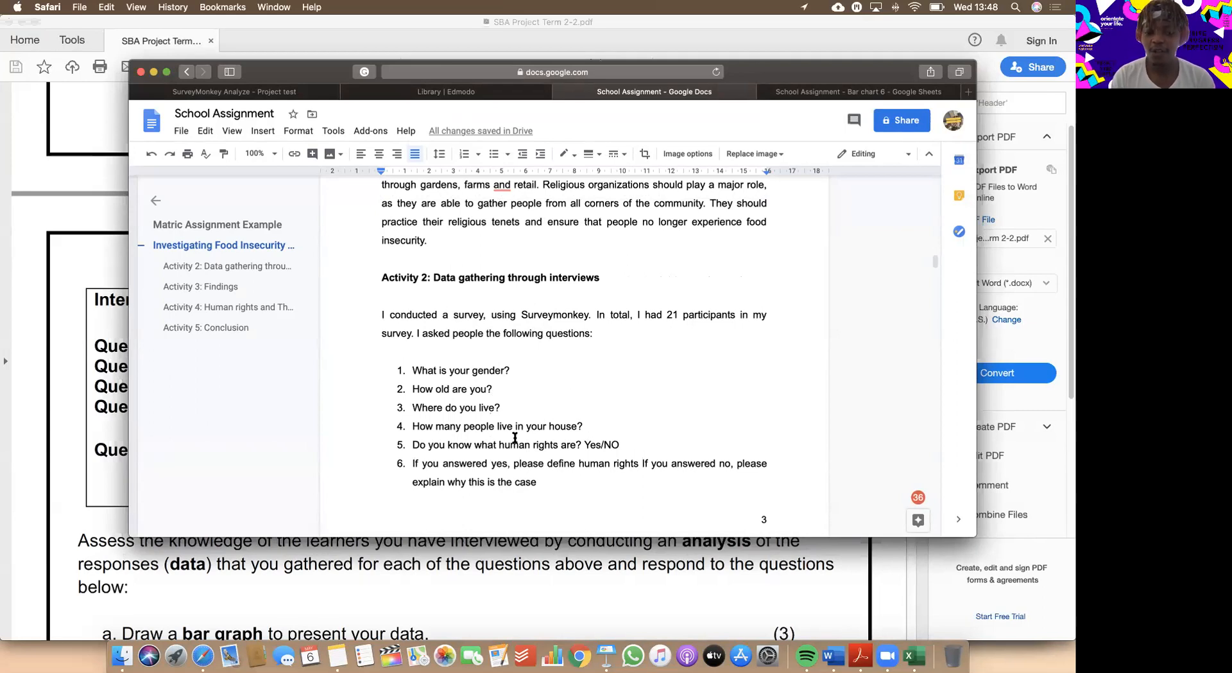
pyautogui.scroll(-2, 643, 456)
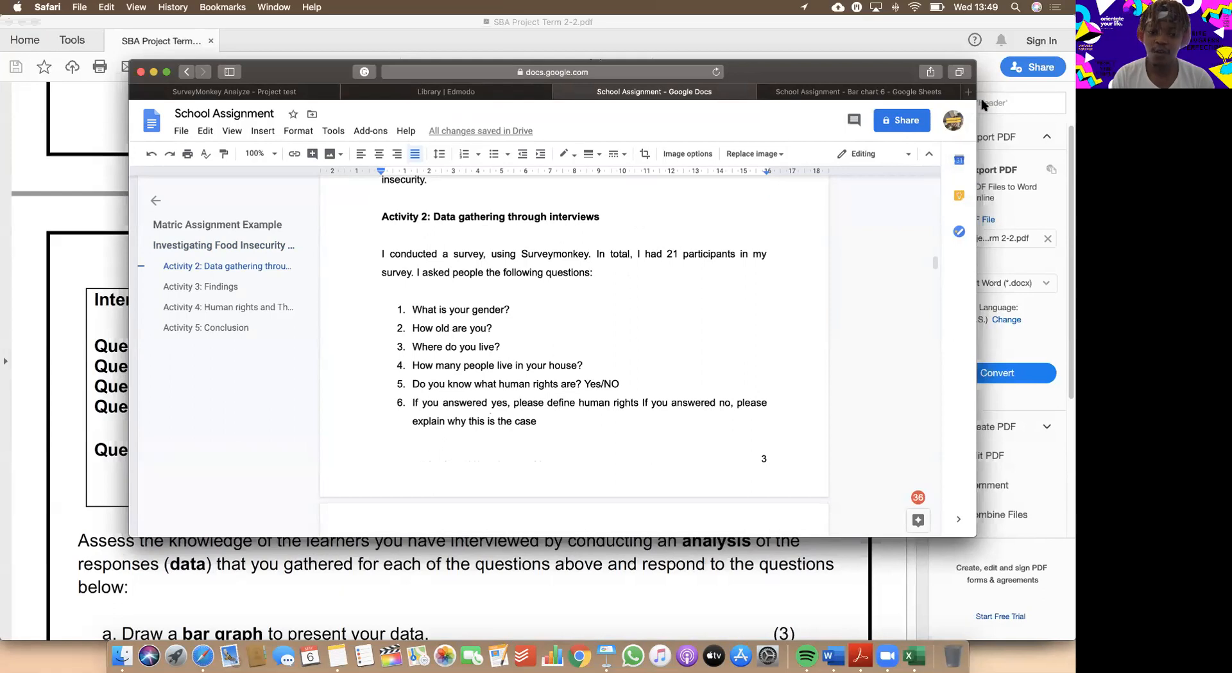
pyautogui.scroll(-5, 497, 374)
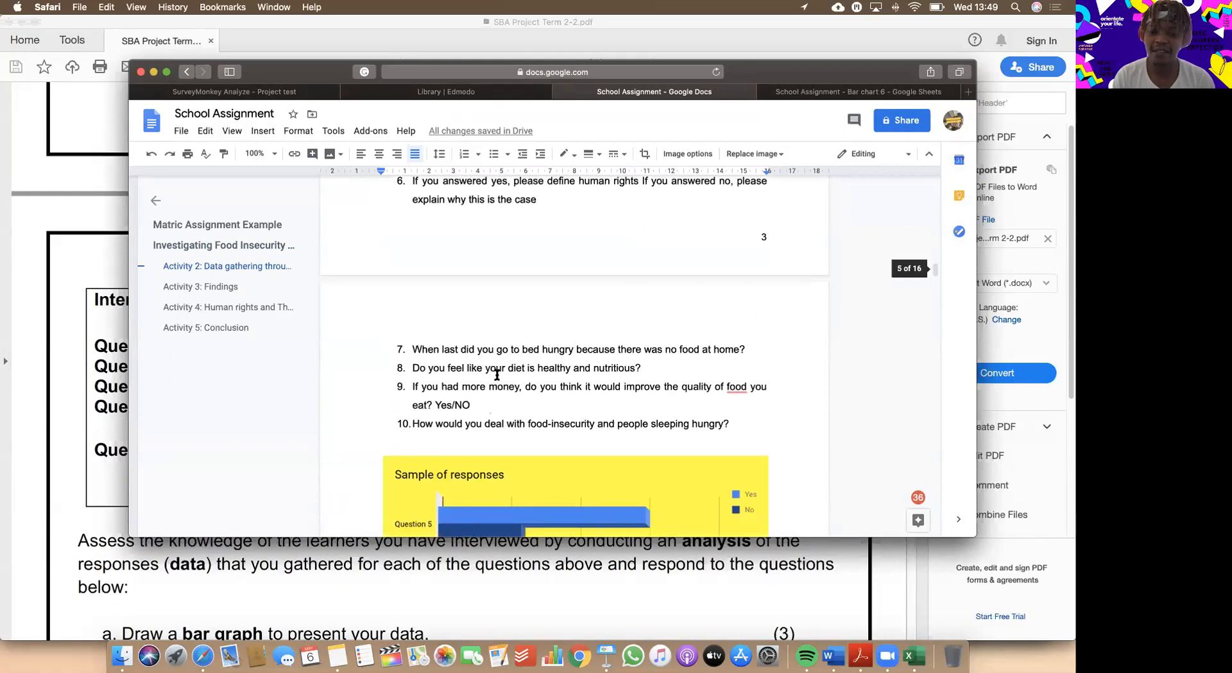
pyautogui.scroll(1, 496, 374)
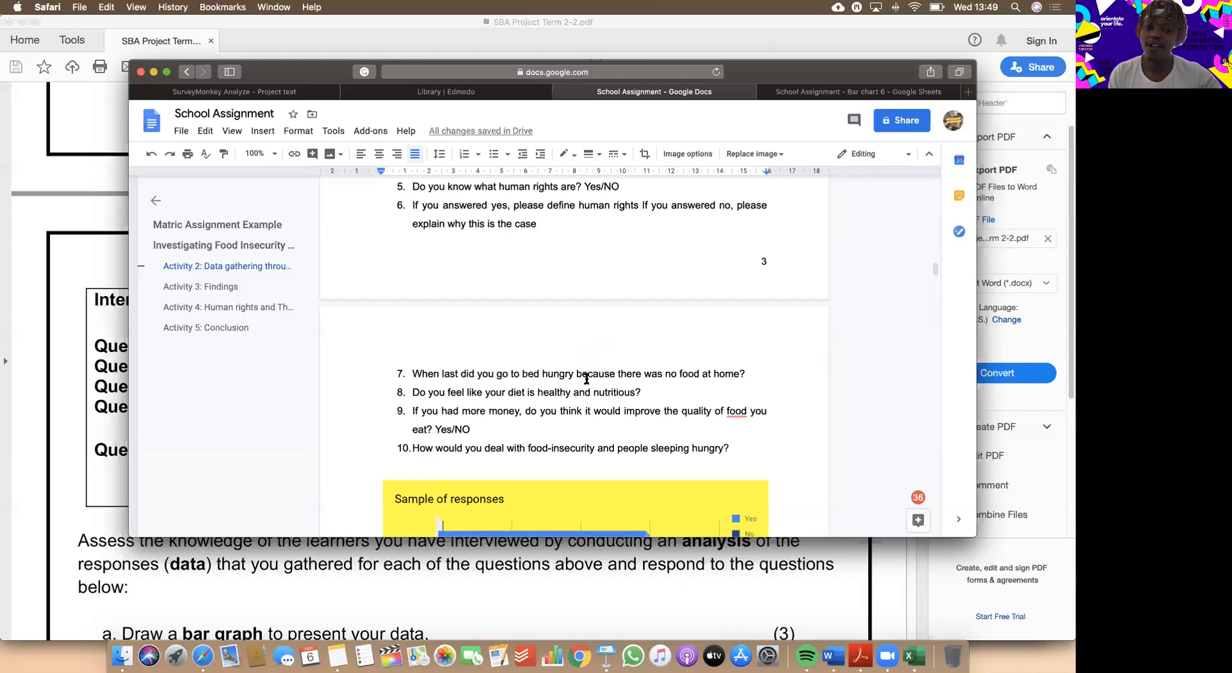
pyautogui.scroll(3, 599, 308)
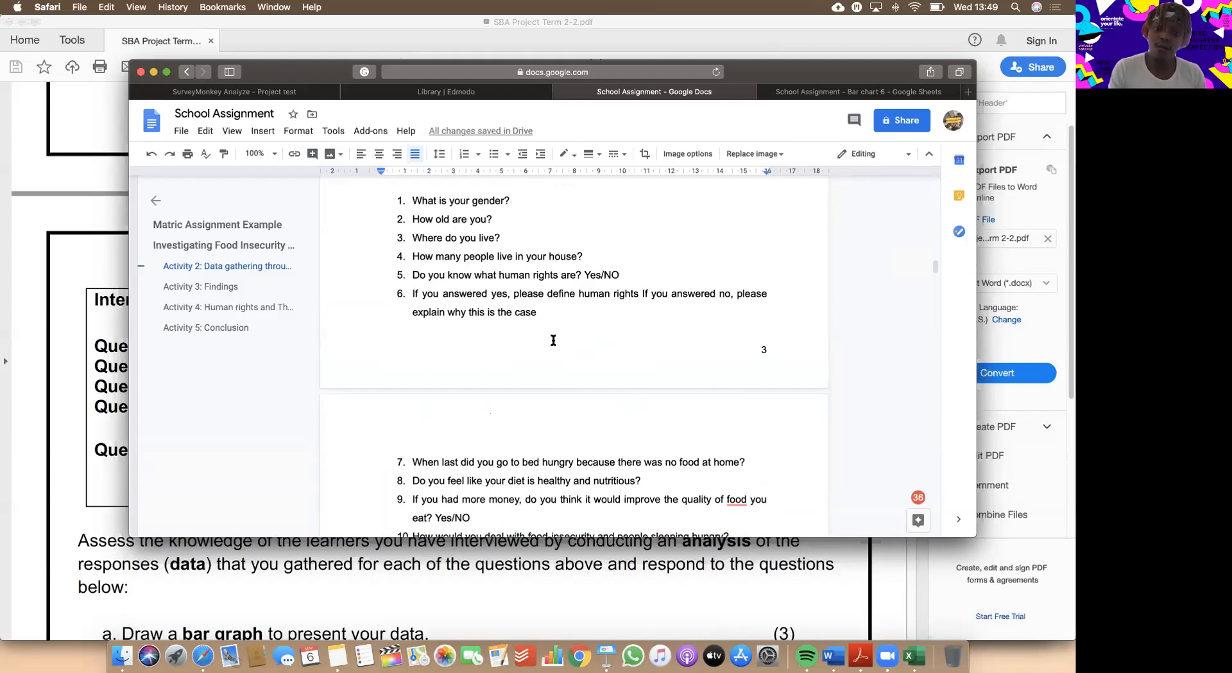
pyautogui.scroll(-2, 553, 340)
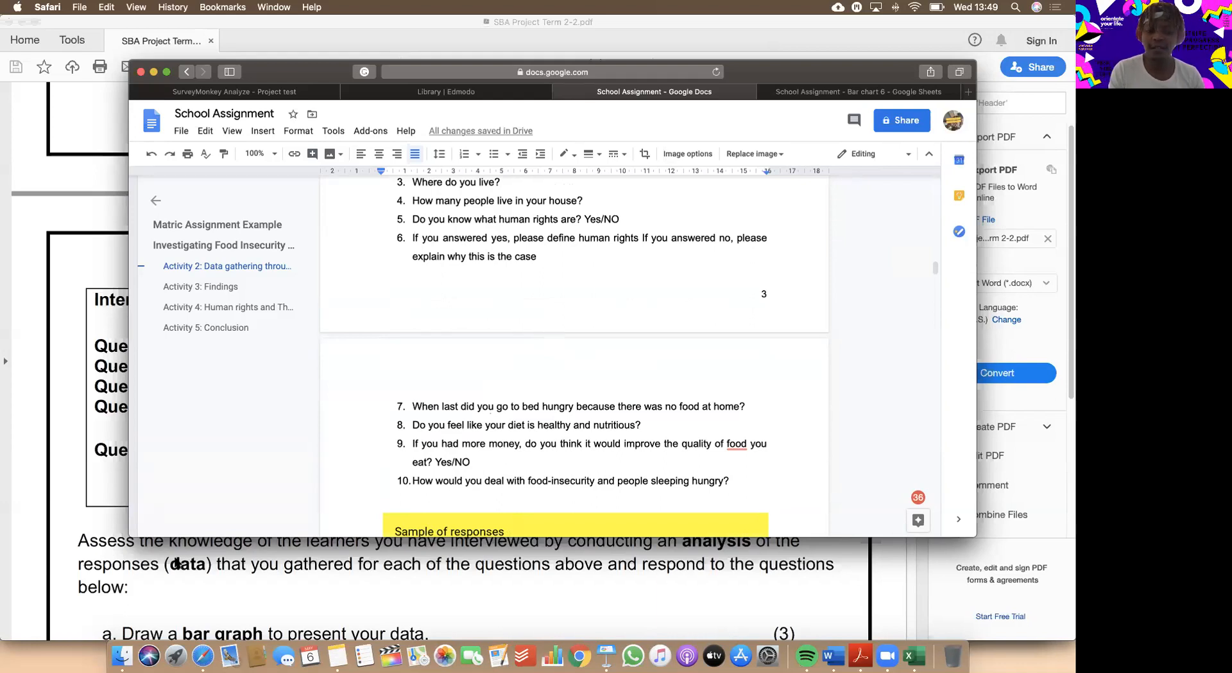
# Switch to the assignment PDF and review the data analysis tasks a and b below the interview questions.
pyautogui.click(244, 562)
pyautogui.scroll(-2, 245, 562)
pyautogui.scroll(-1, 244, 496)
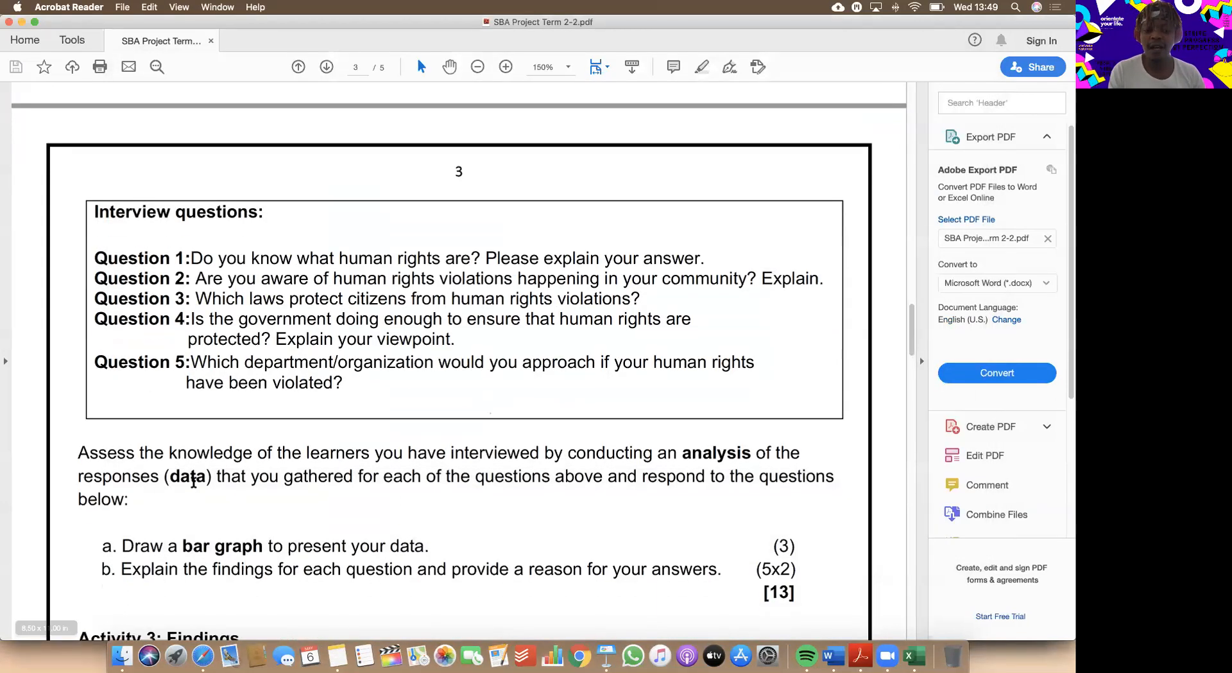
pyautogui.scroll(-2, 248, 499)
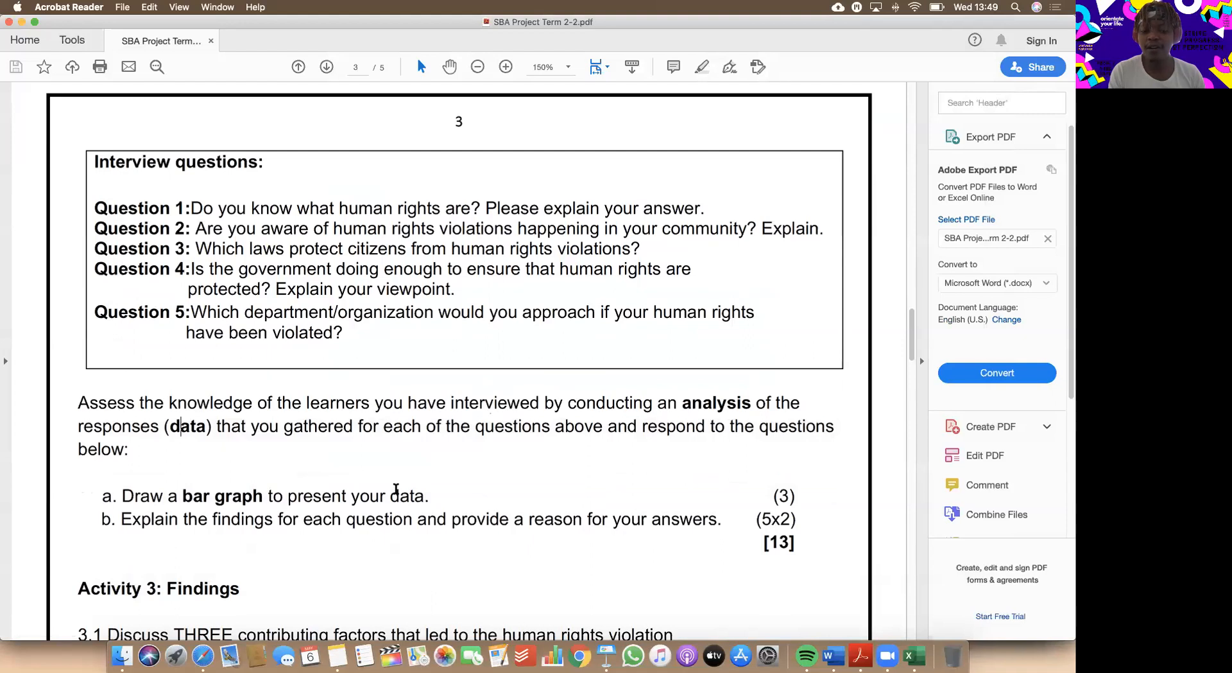
# Switch back to the School Assignment document and examine the "Sample of responses" bar chart for Questions 5, 8 and 9.
pyautogui.hotkey('ctrl', 'Up')
pyautogui.click(583, 179)
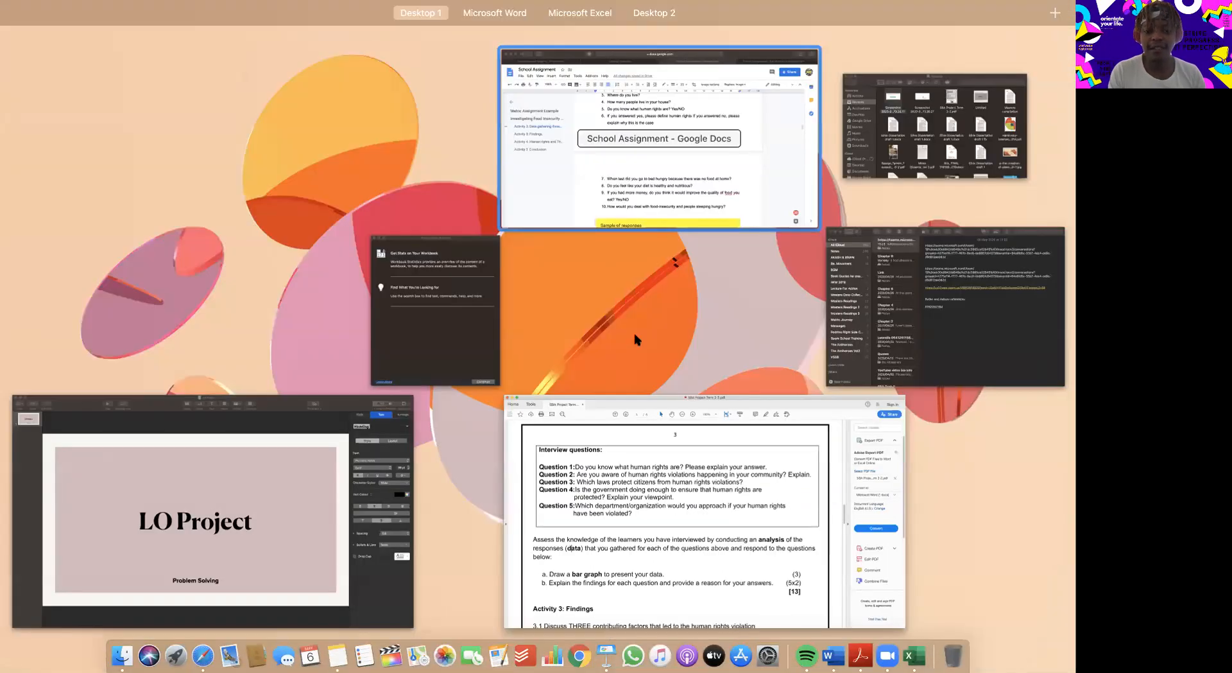
pyautogui.scroll(-3, 636, 336)
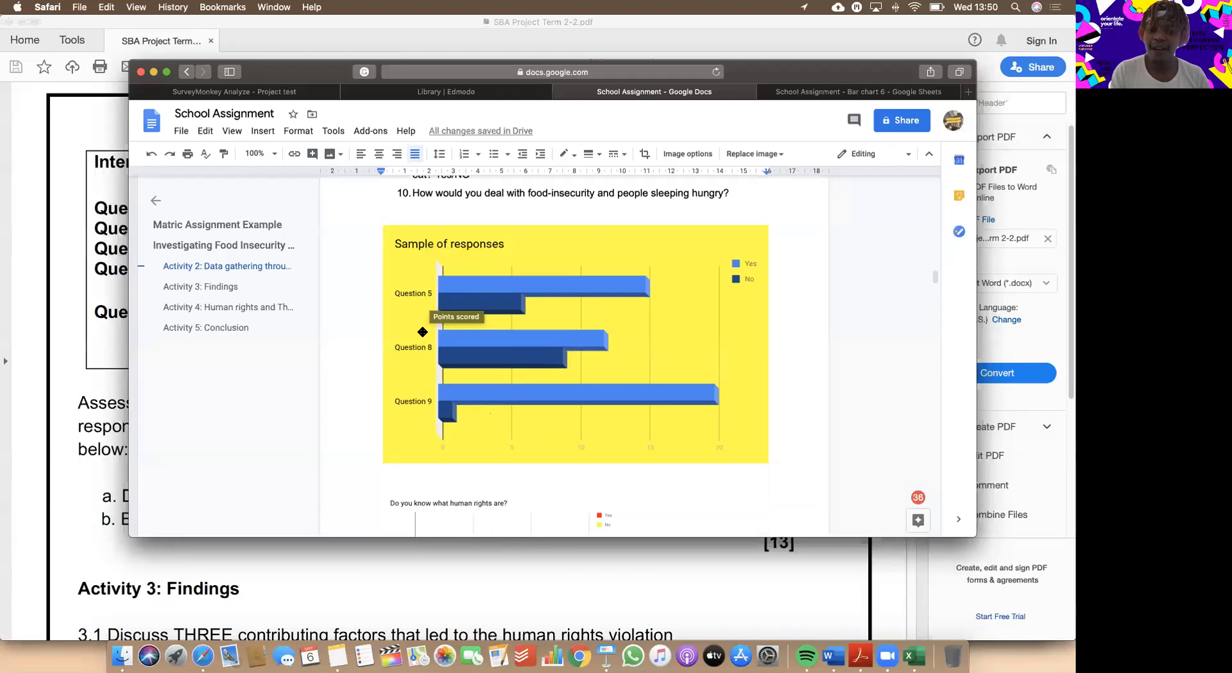
pyautogui.scroll(1, 516, 413)
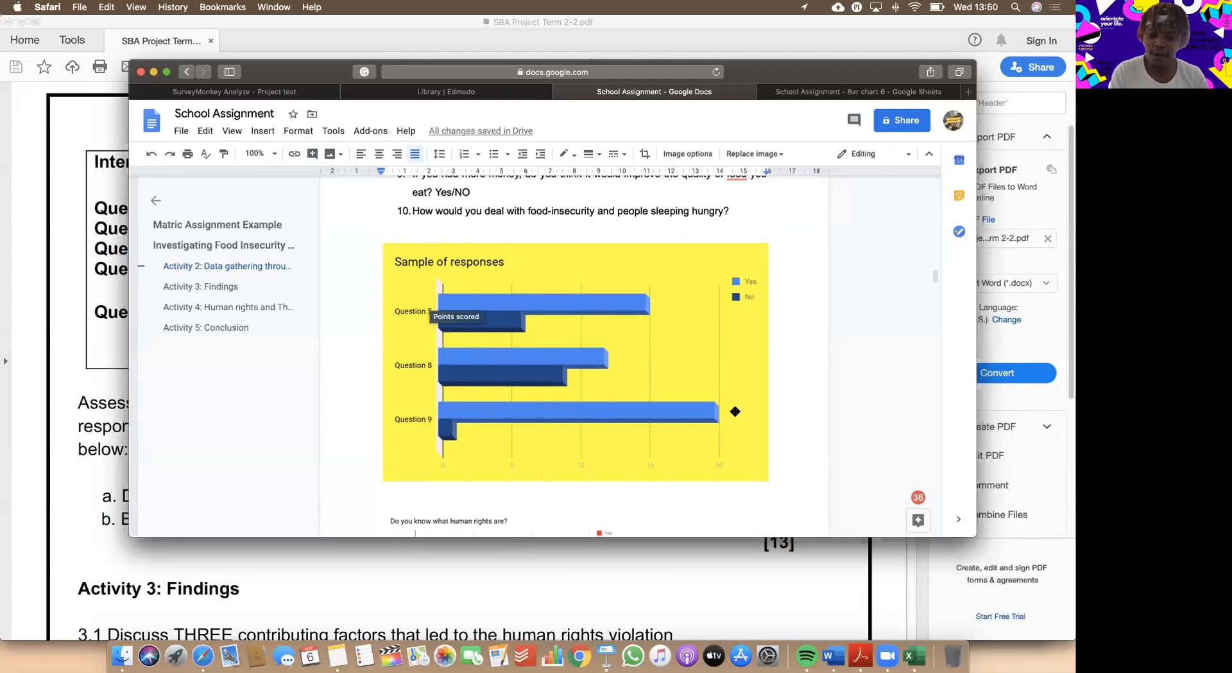
pyautogui.scroll(2, 566, 317)
pyautogui.scroll(-4, 565, 316)
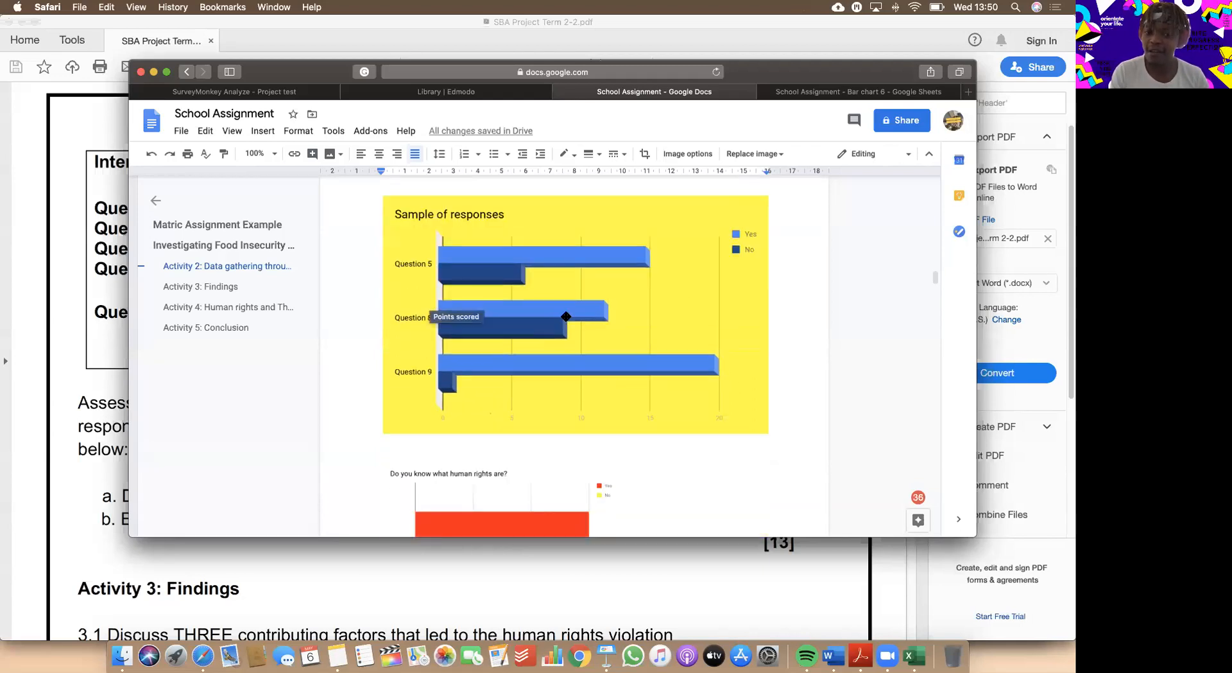
pyautogui.scroll(1, 566, 316)
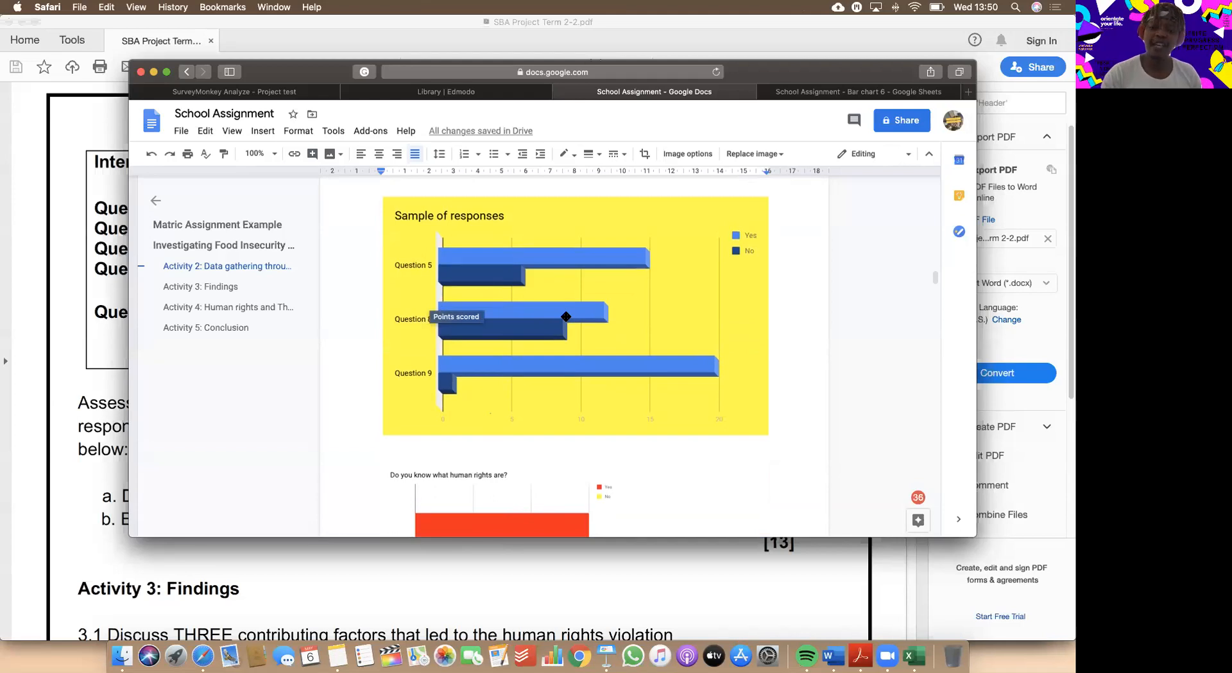